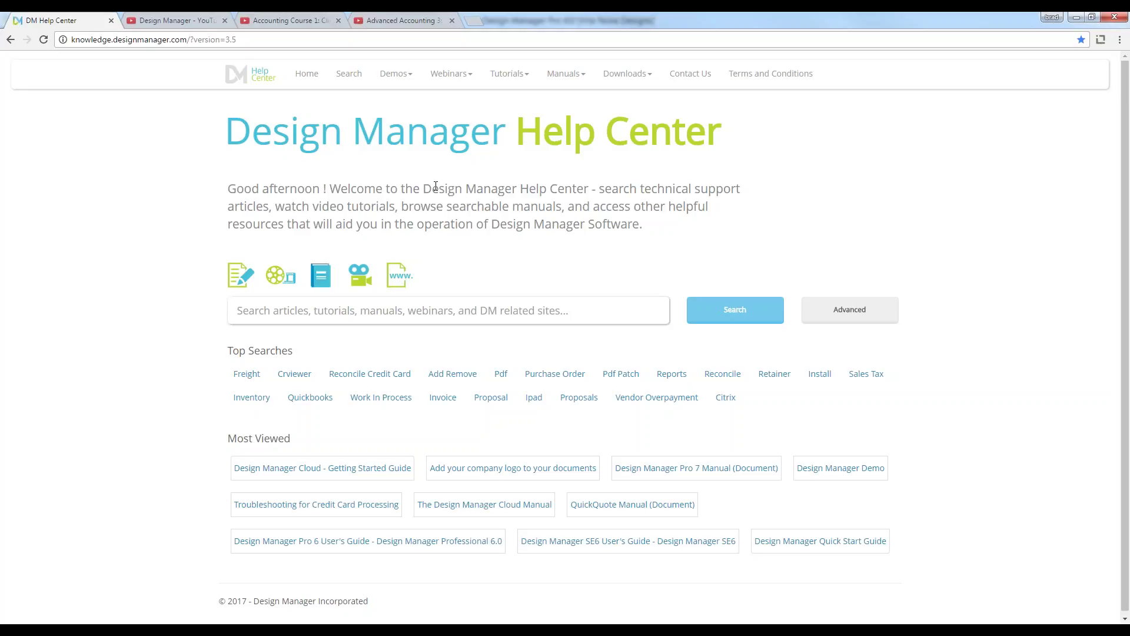
# Step: Open the list of recorded webinars in the Design Manager Help Center
pyautogui.moveTo(522, 126); pyautogui.dragTo(725, 131)
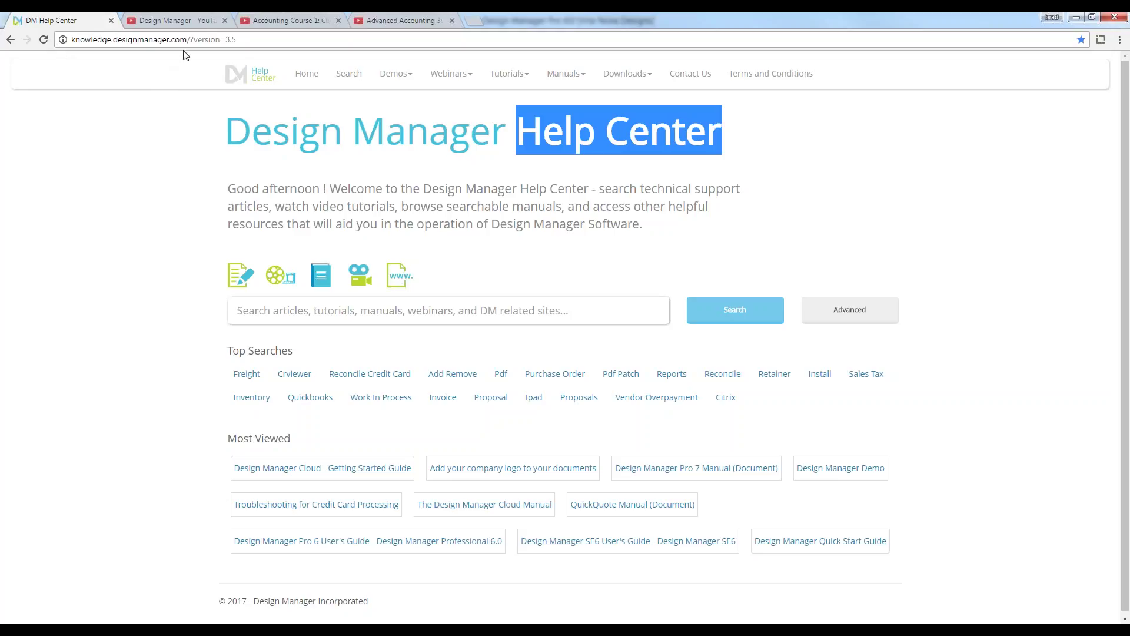
pyautogui.click(467, 75)
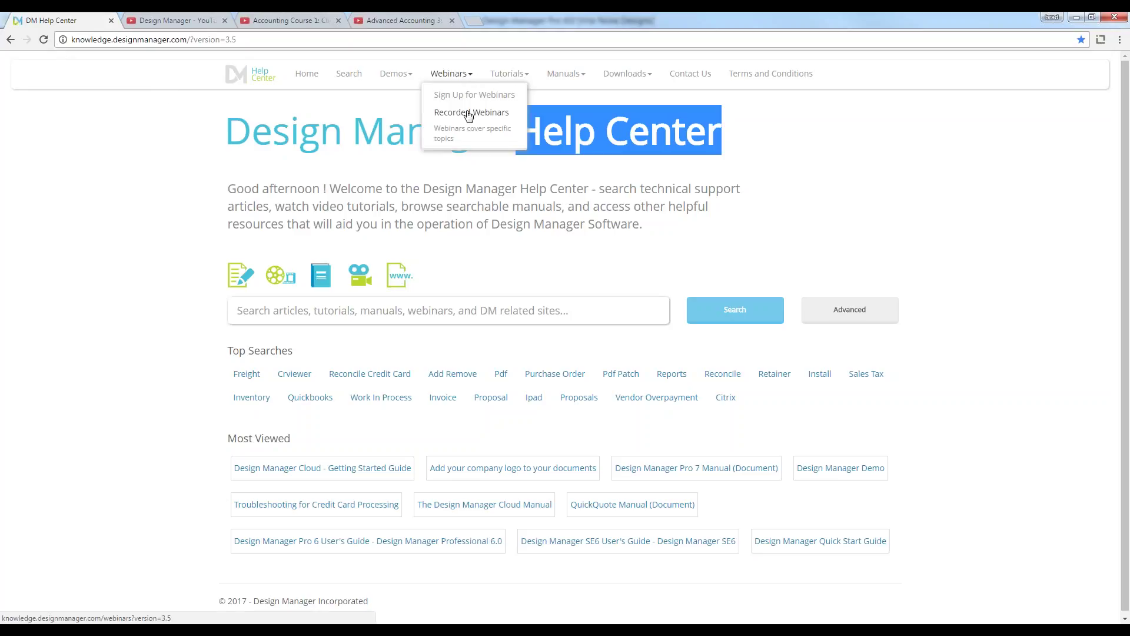
pyautogui.click(464, 114)
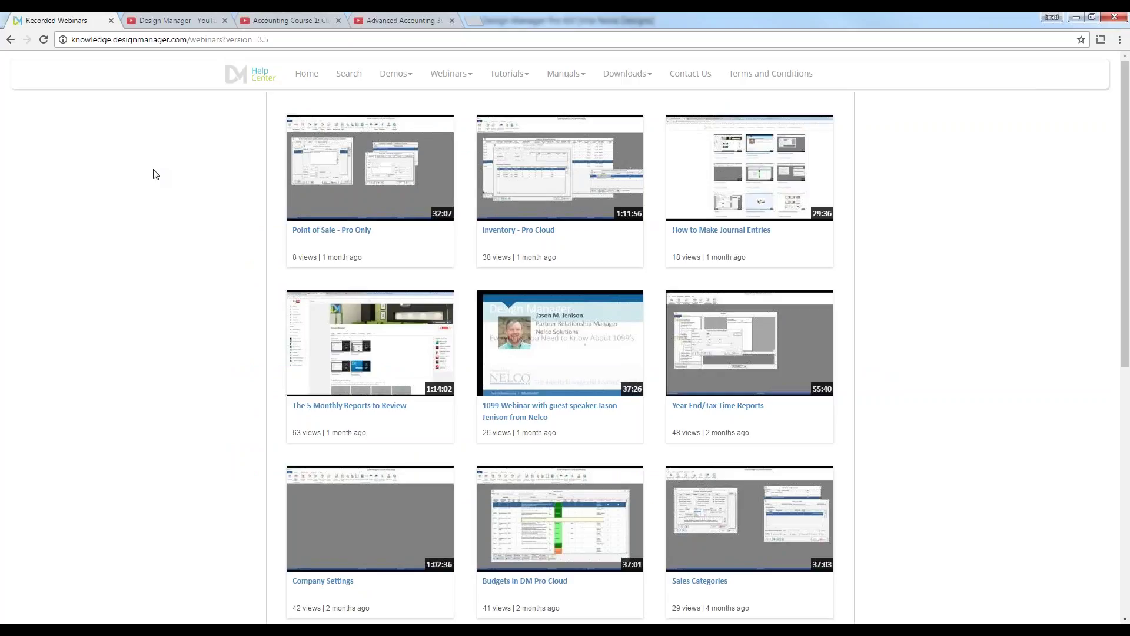
# Step: Browse the Design Manager YouTube channel's tutorials, project management courses, accounting courses and weekly webinars
pyautogui.click(195, 22)
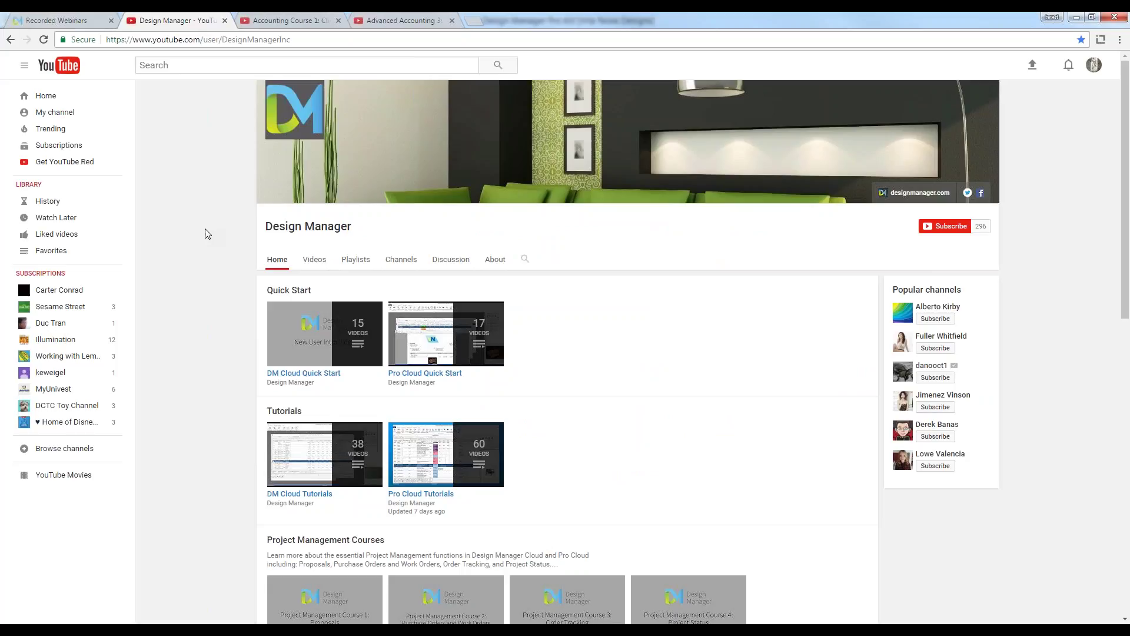
pyautogui.scroll(-5, 207, 235)
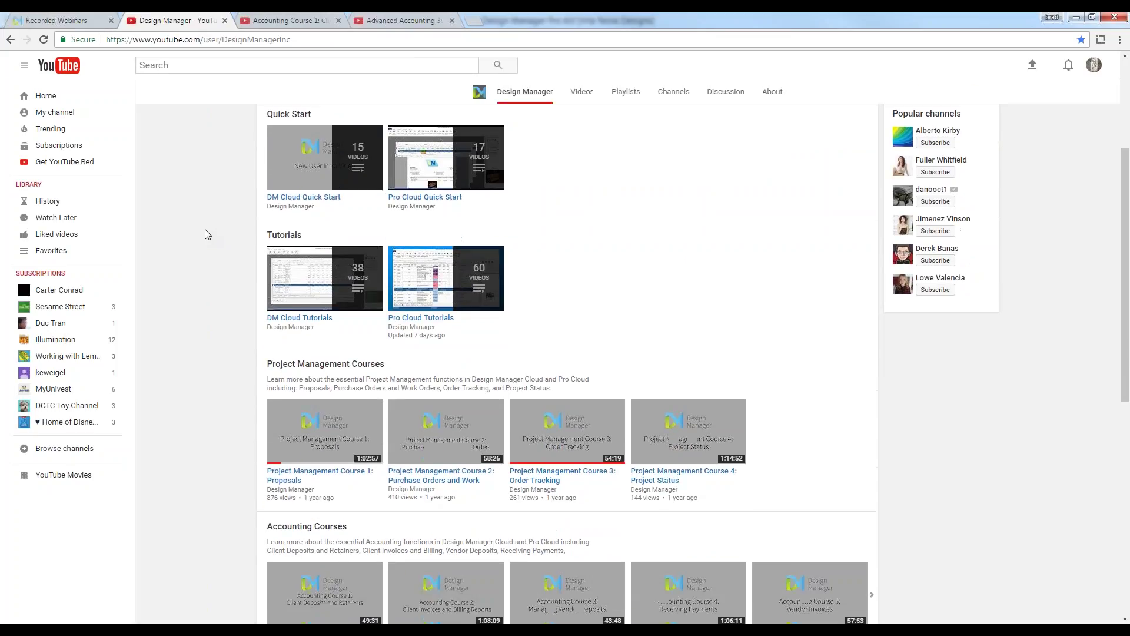
pyautogui.scroll(-2, 205, 230)
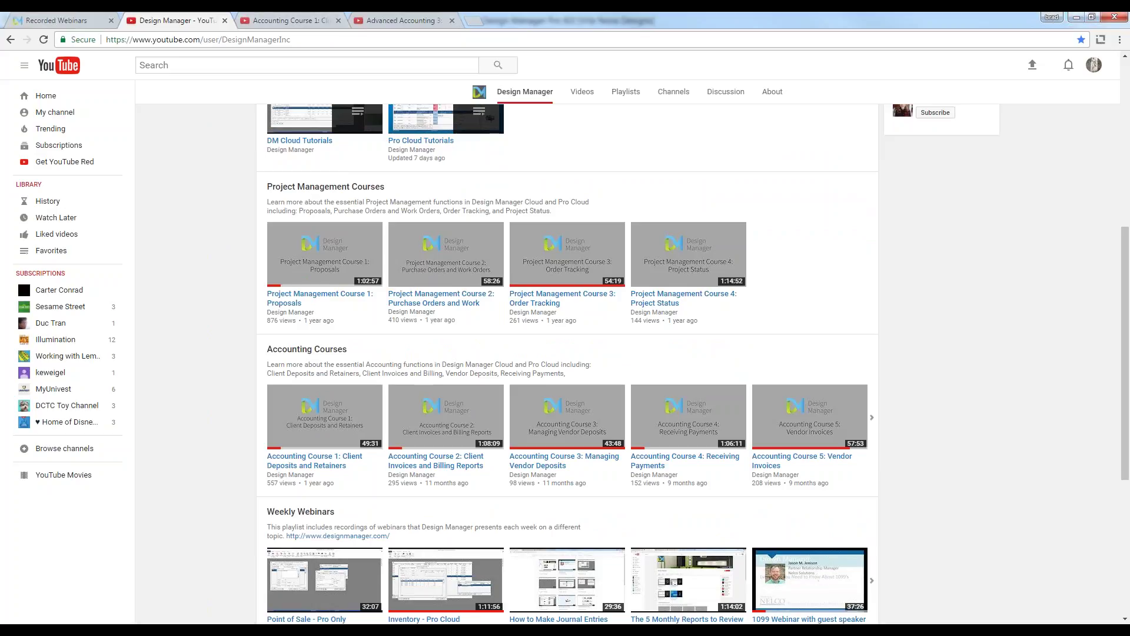
# Step: Show the YouTube videos for Accounting Course 1: Client Deposits and Retainers and the Advanced Accounting course, highlighting their titles
pyautogui.click(1075, 18)
pyautogui.click(299, 23)
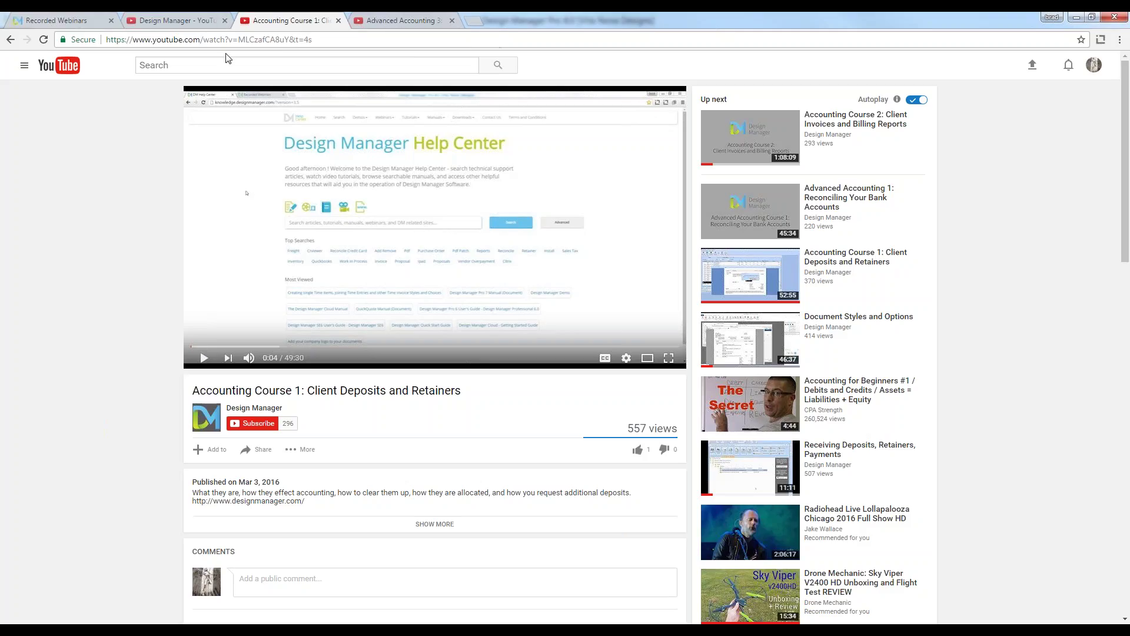
pyautogui.moveTo(192, 390); pyautogui.dragTo(462, 391)
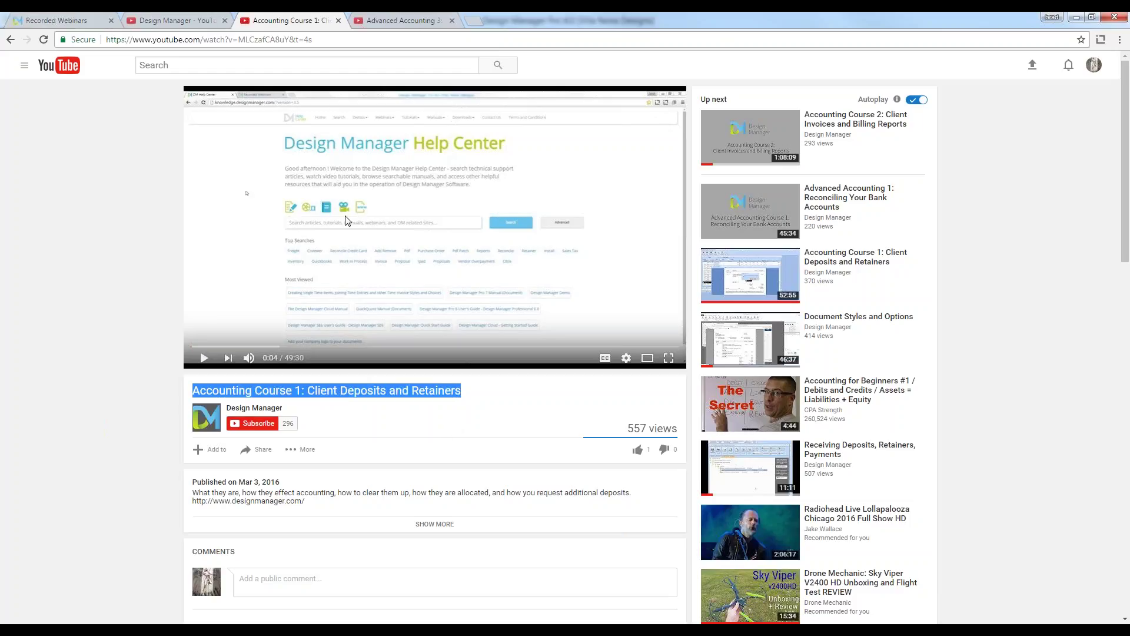
pyautogui.click(386, 20)
pyautogui.moveTo(199, 390); pyautogui.dragTo(499, 391)
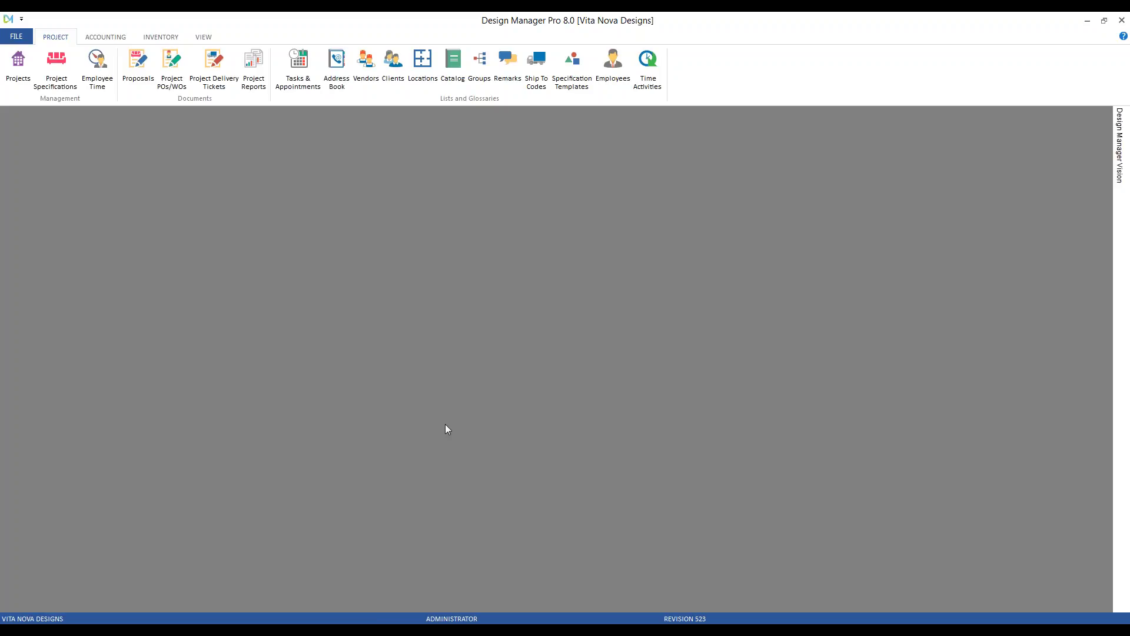
# Step: In Design Manager Pro, review project CAR01's status summary and its open deposits and retainers, then close the project windows
pyautogui.click(27, 62)
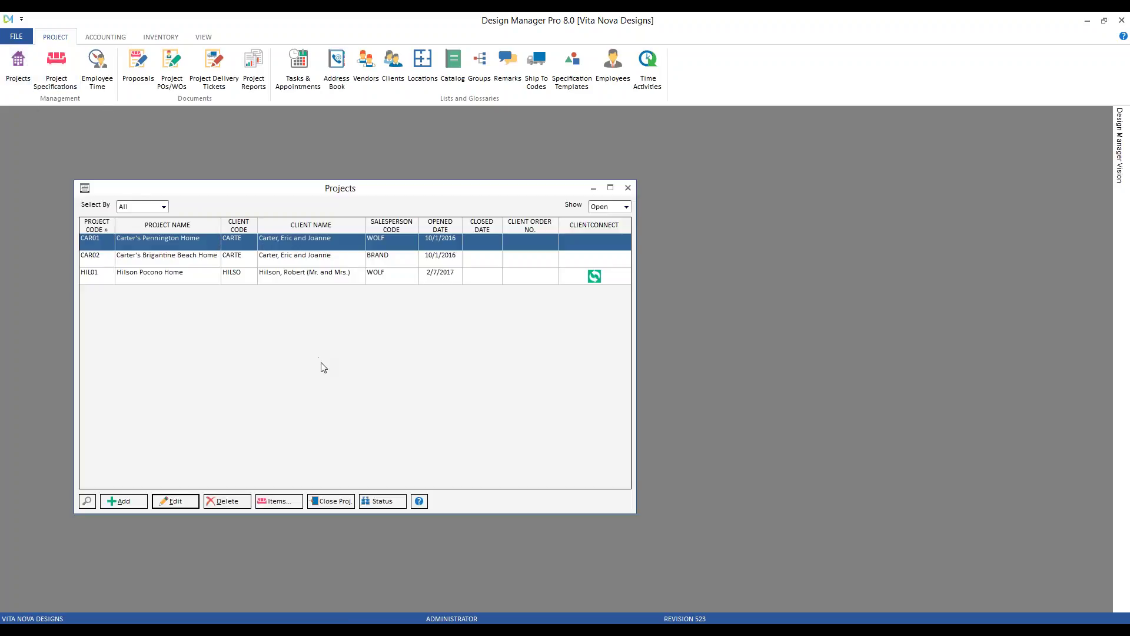
pyautogui.click(383, 501)
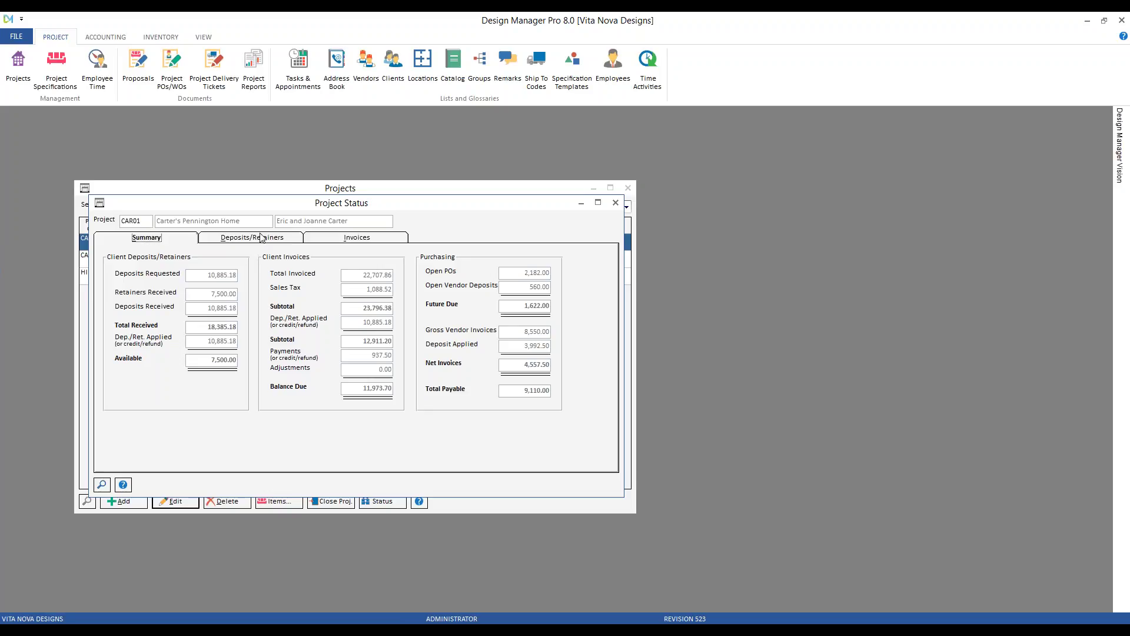
pyautogui.click(283, 240)
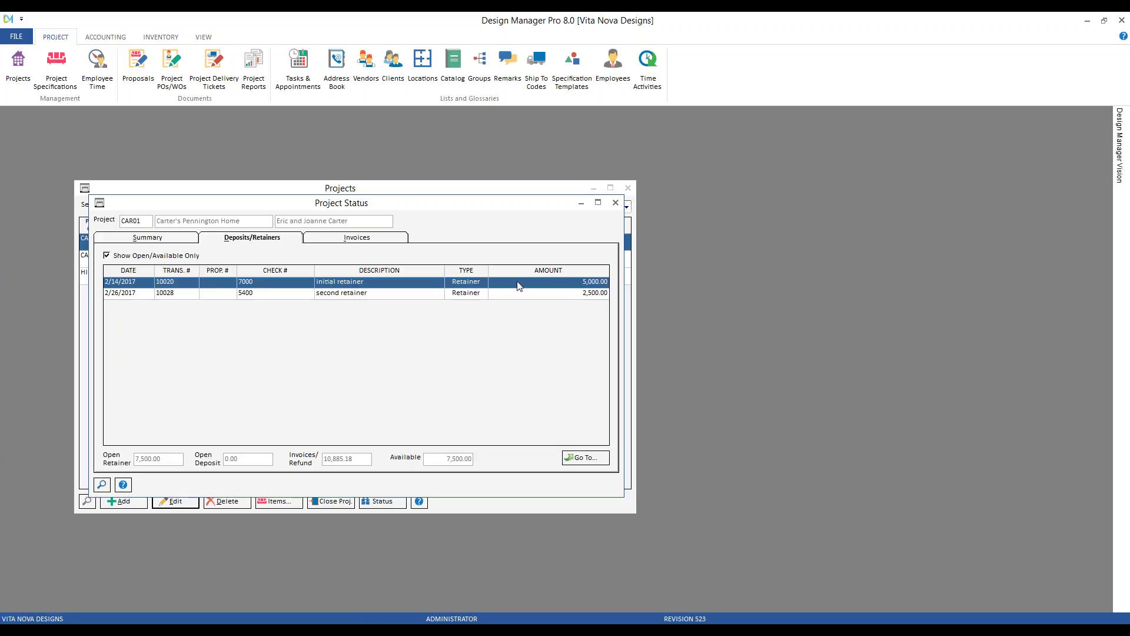
pyautogui.click(548, 295)
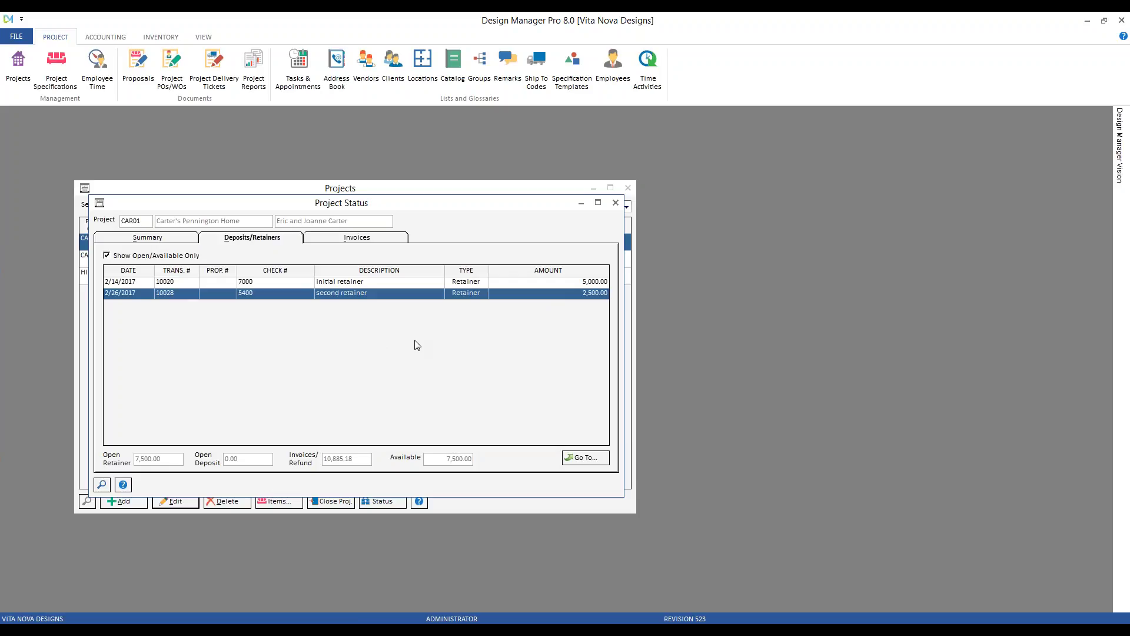
pyautogui.click(615, 202)
pyautogui.click(628, 188)
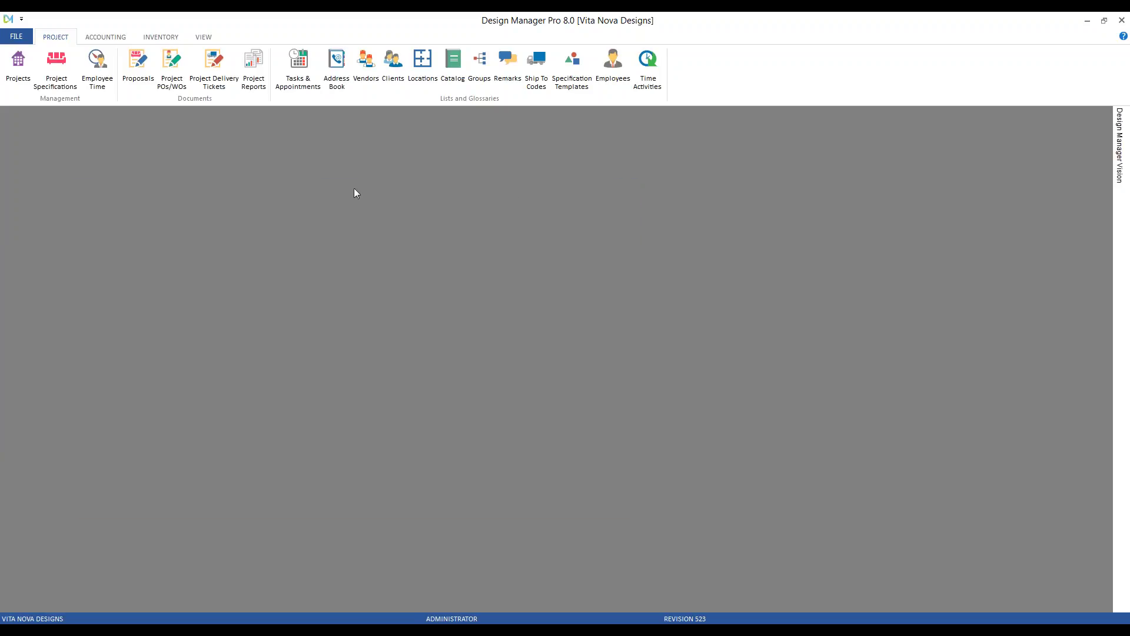
# Step: Start a client return or credit for project CAR01 and set it to refund a retainer
pyautogui.click(105, 39)
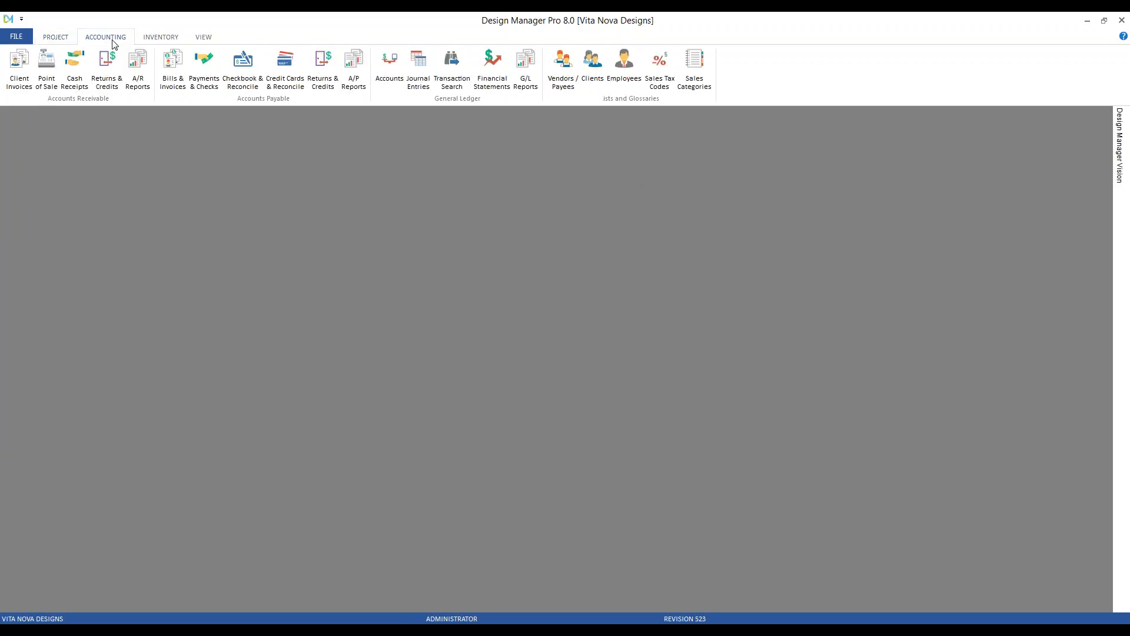
pyautogui.click(103, 73)
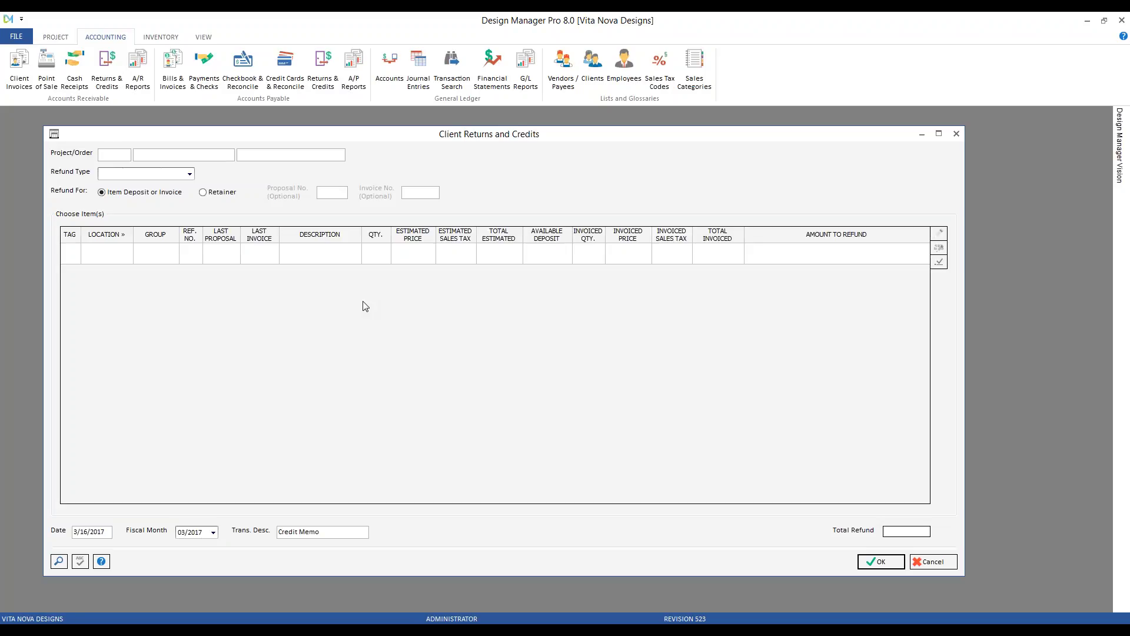
pyautogui.write('CAR01')
pyautogui.press('Tab')
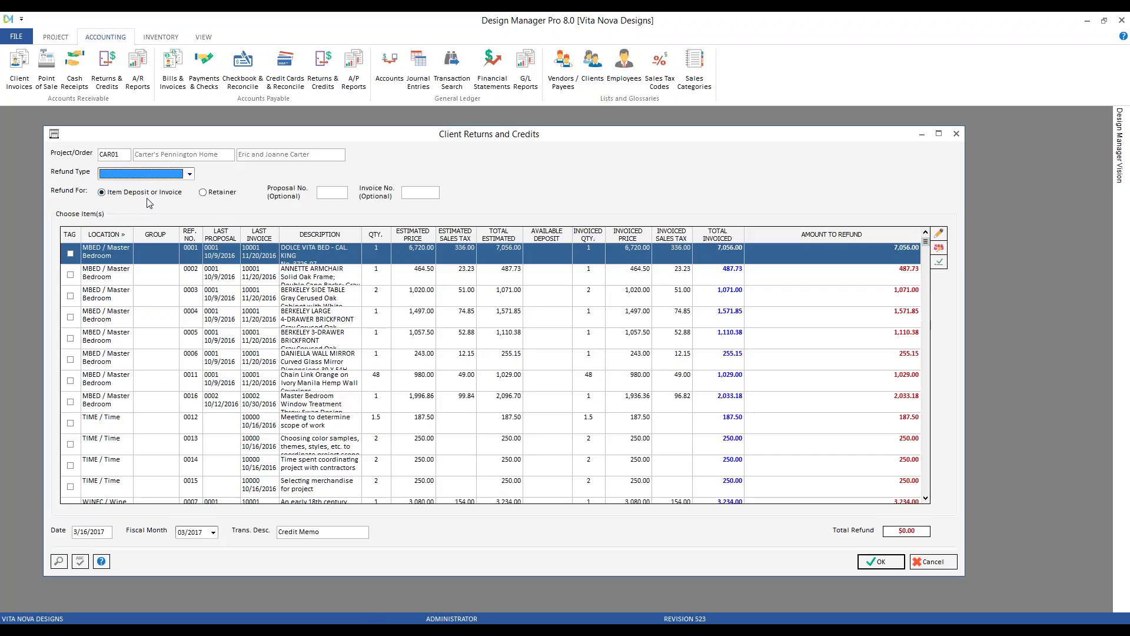
pyautogui.click(220, 193)
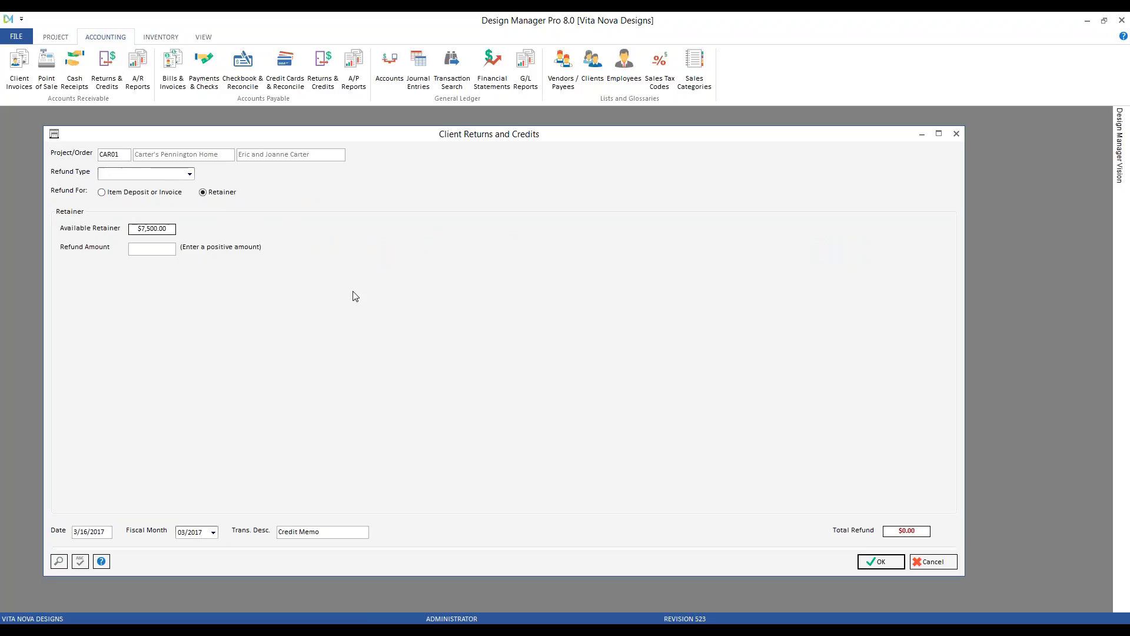
# Step: Try to process the retainer refund with the On Account (Open A/R) refund type
pyautogui.click(190, 174)
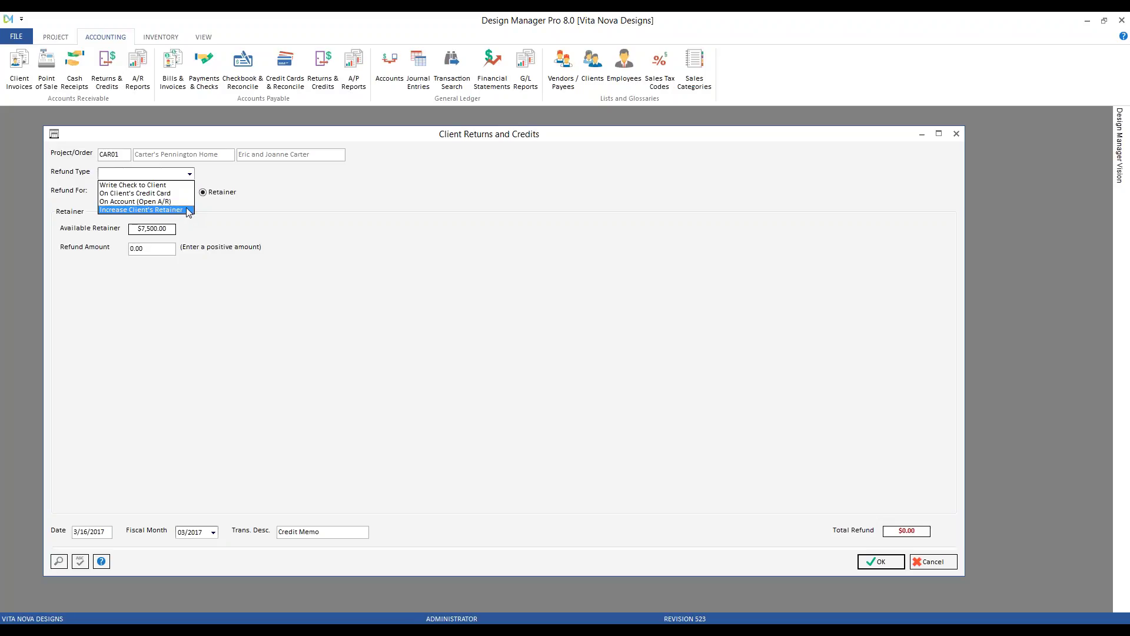
pyautogui.click(184, 201)
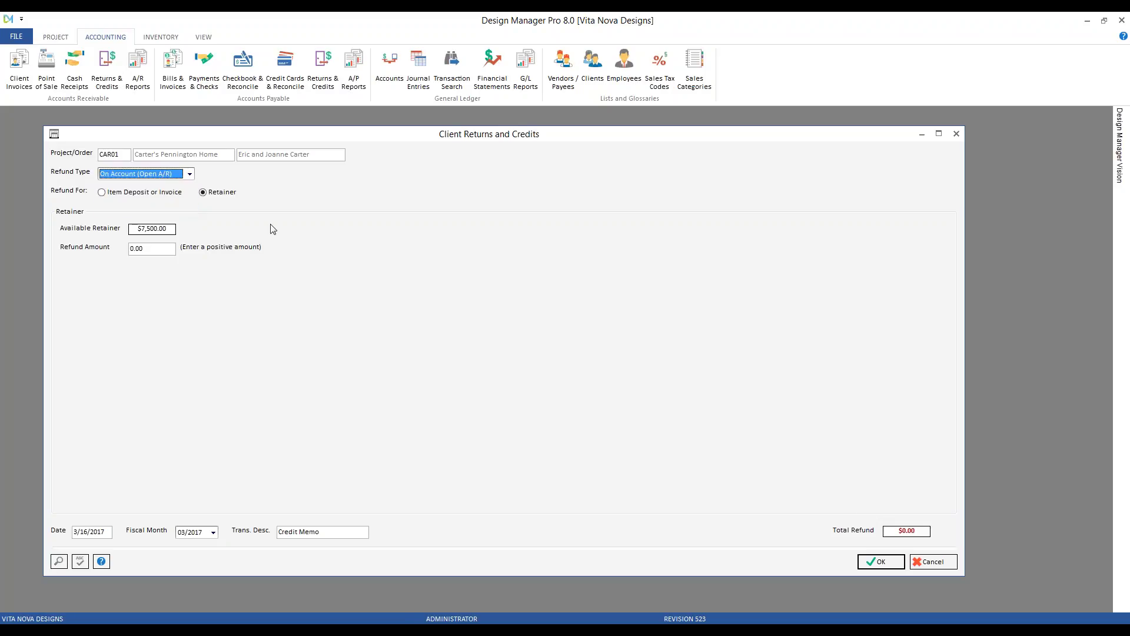
pyautogui.click(892, 560)
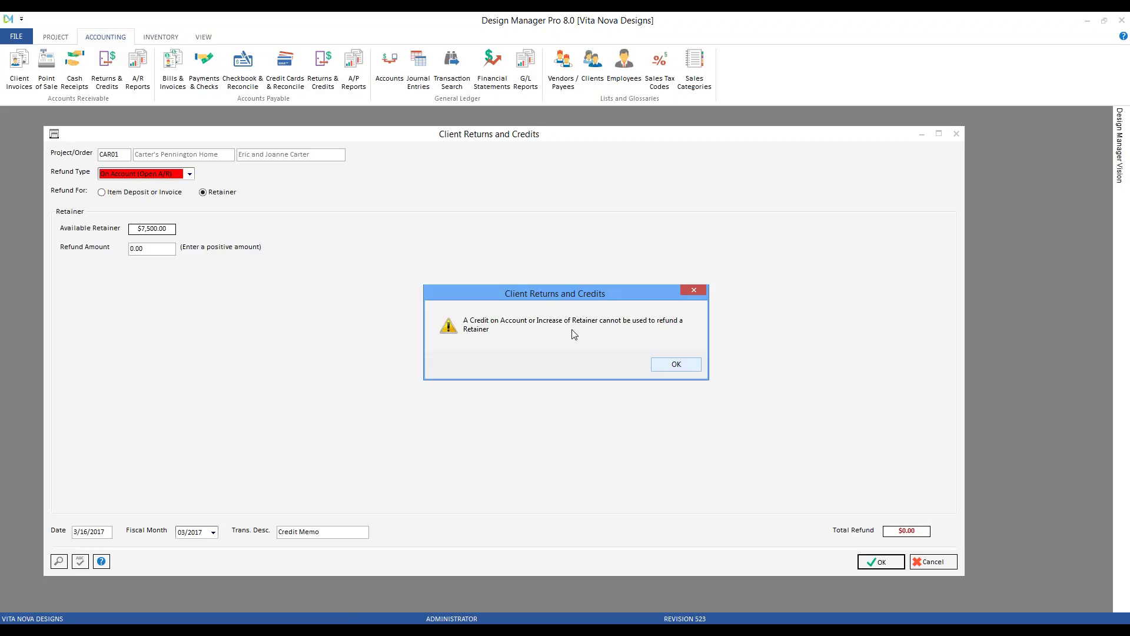
pyautogui.click(672, 364)
# Step: Set the refund type to Write Check to Client and the retainer refund amount to 2,500.00
pyautogui.click(195, 175)
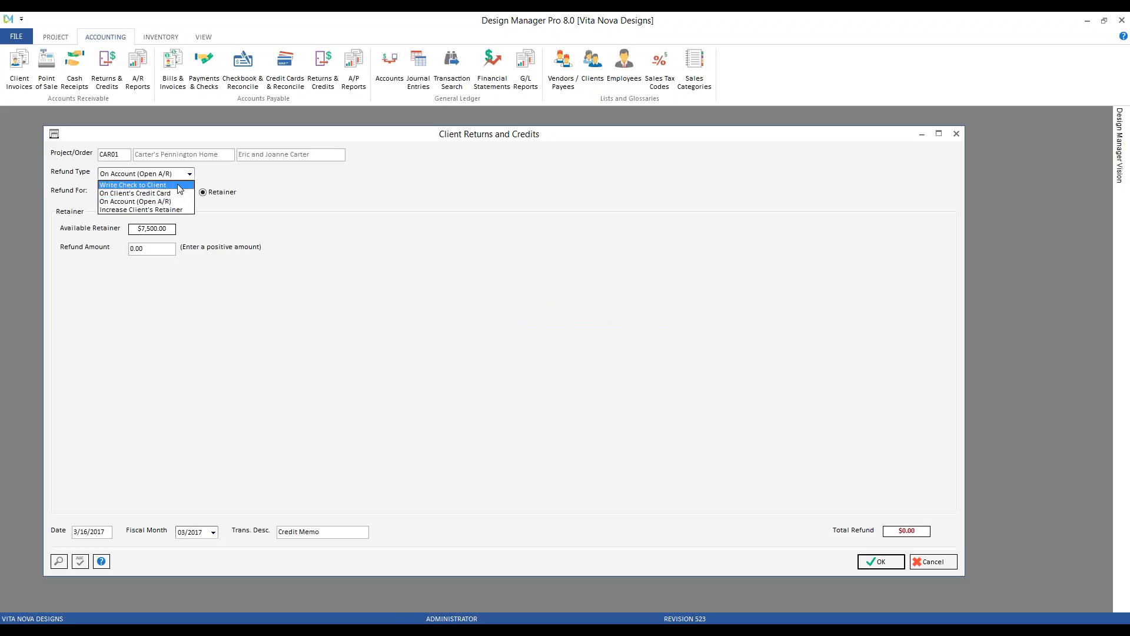
pyautogui.click(180, 186)
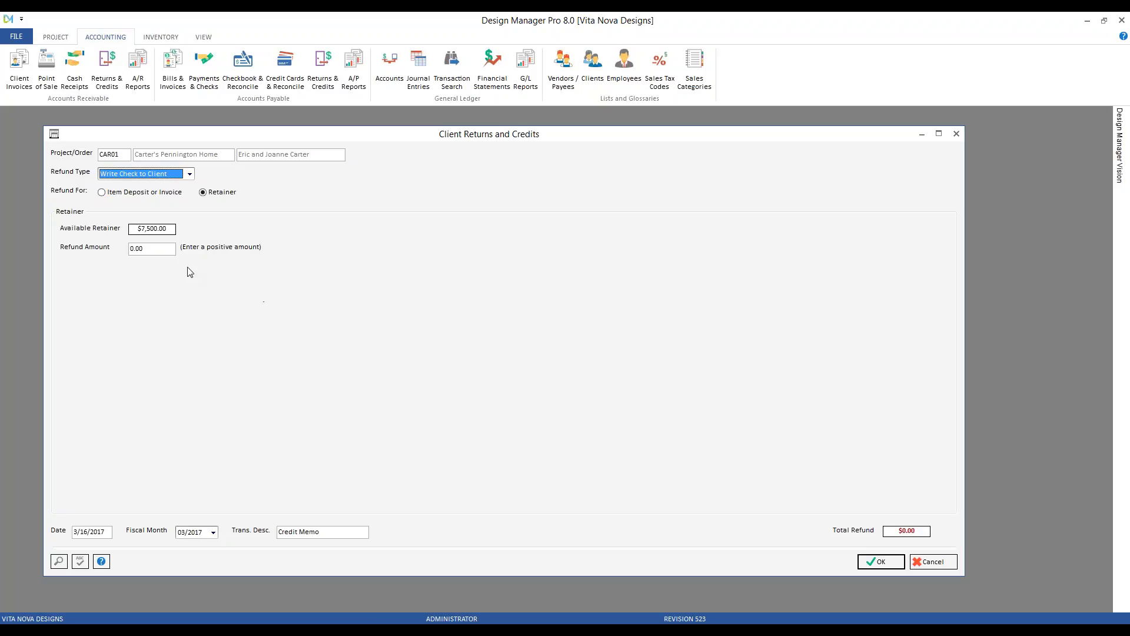
pyautogui.click(154, 247)
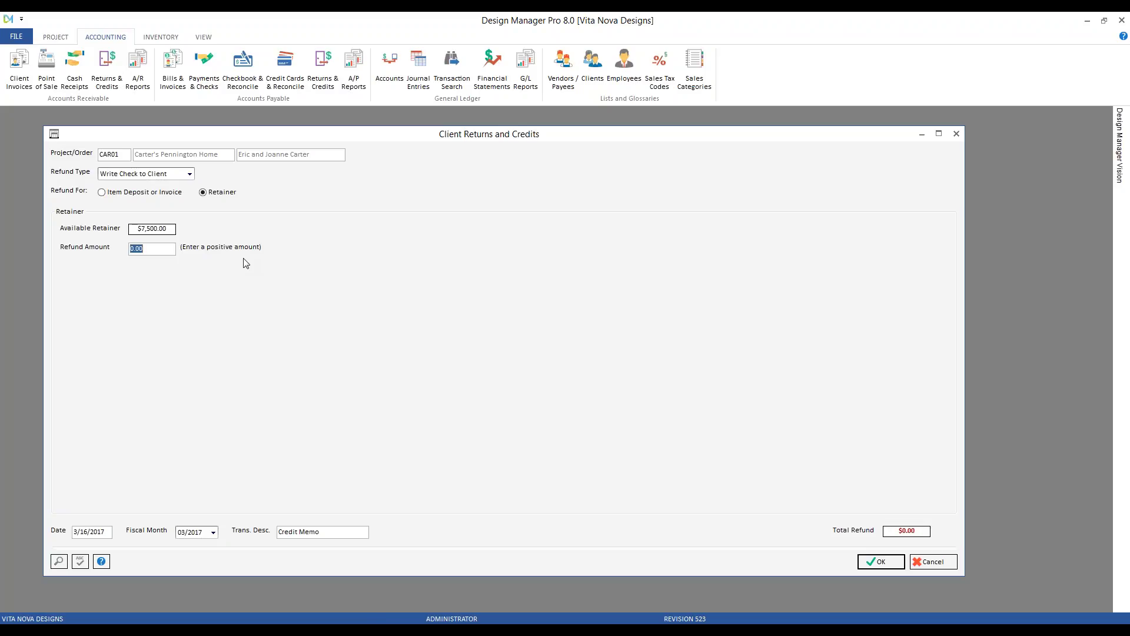
pyautogui.write('2500')
pyautogui.press('Tab')
# Step: Describe the transaction as "refund 2nd retainer" and process the client refund
pyautogui.doubleClick(334, 533)
pyautogui.moveTo(334, 533); pyautogui.dragTo(278, 532)
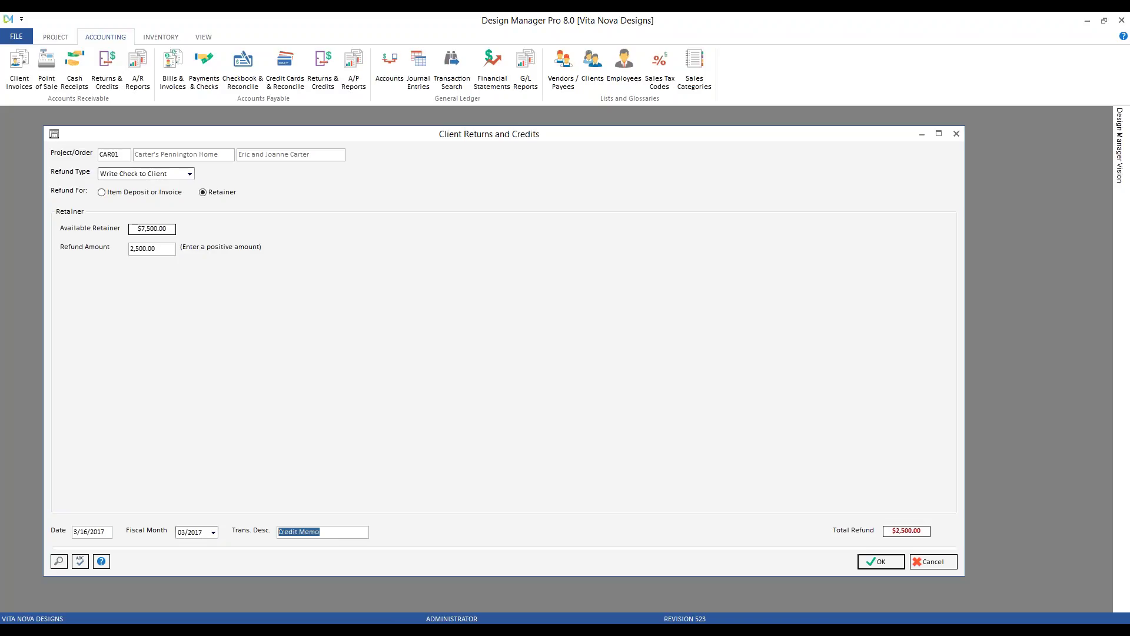
pyautogui.write('refund 2nd retainer')
pyautogui.click(888, 567)
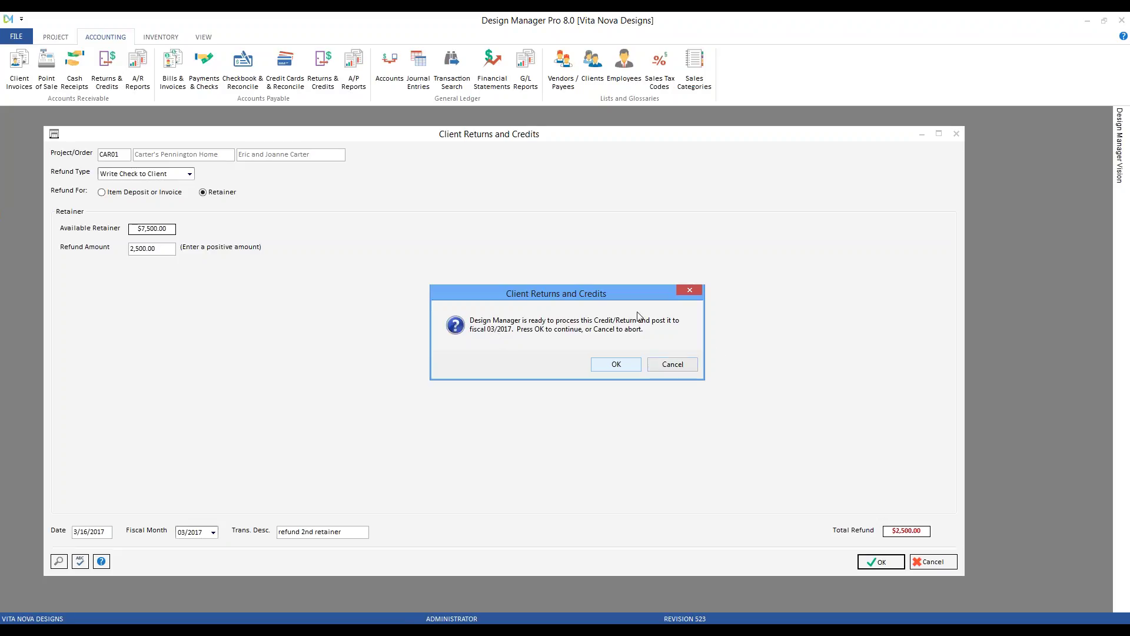
pyautogui.click(617, 363)
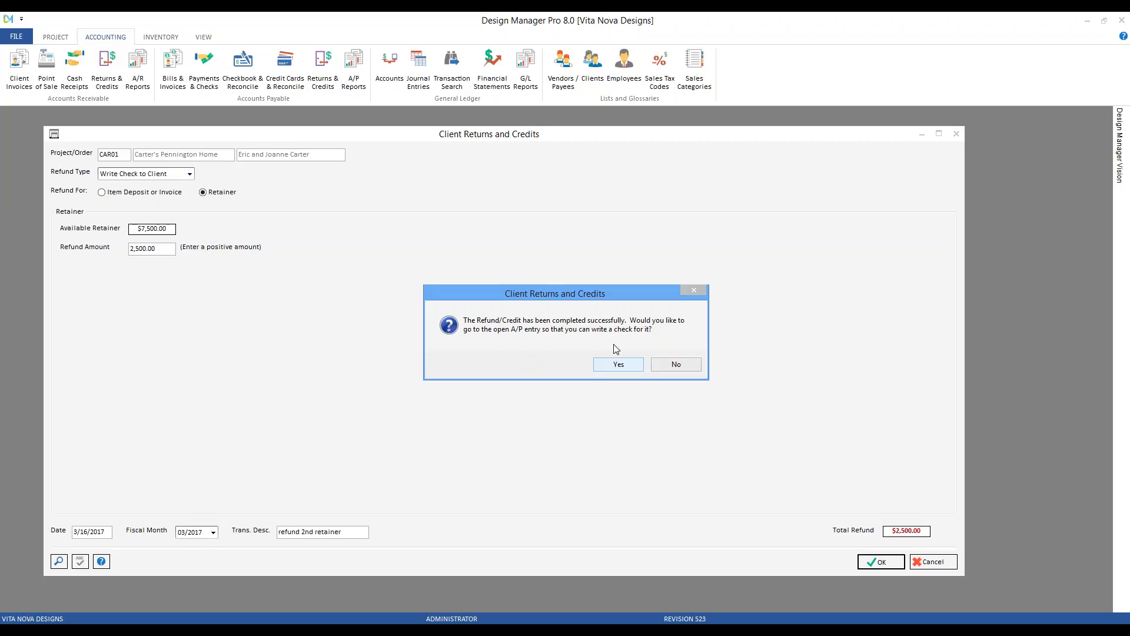
# Step: Go to the refund's open A/P entry and tag the client's refund for payment
pyautogui.click(620, 366)
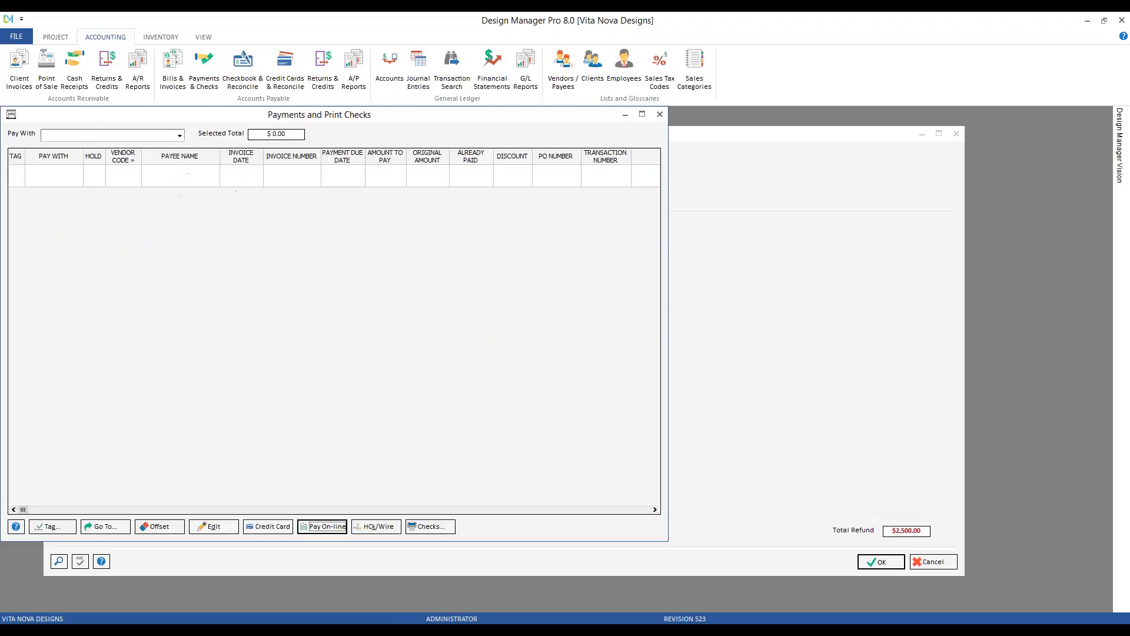
pyautogui.moveTo(422, 115); pyautogui.dragTo(365, 155)
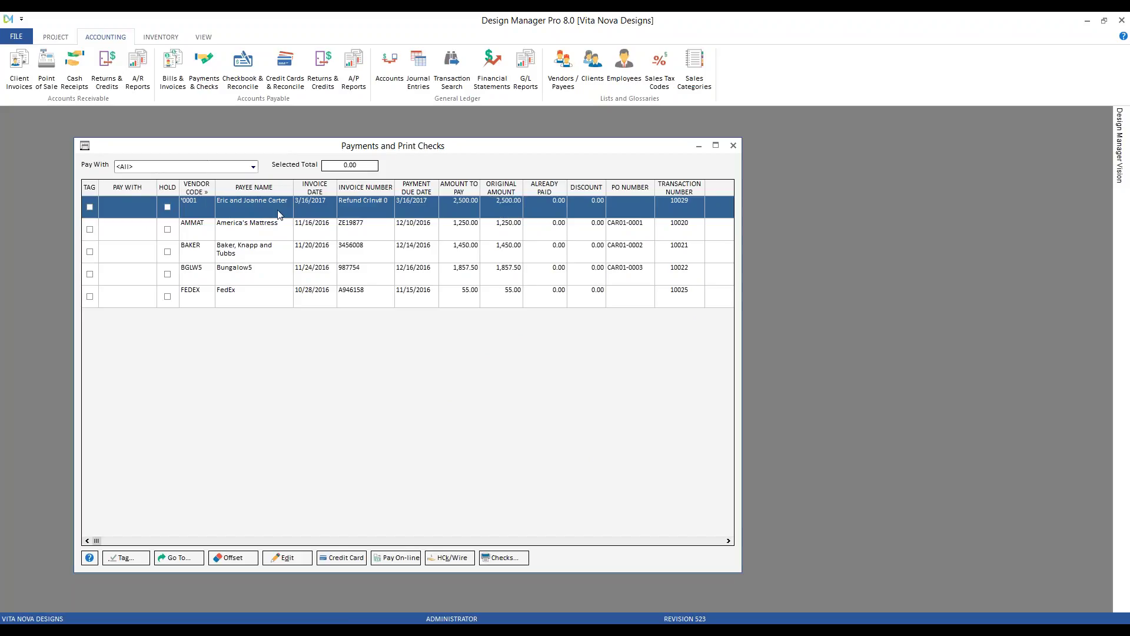
pyautogui.click(90, 207)
# Step: Look at the check run for the tagged refund and its entry among the existing vendor invoices and expenses, closing both windows
pyautogui.click(500, 559)
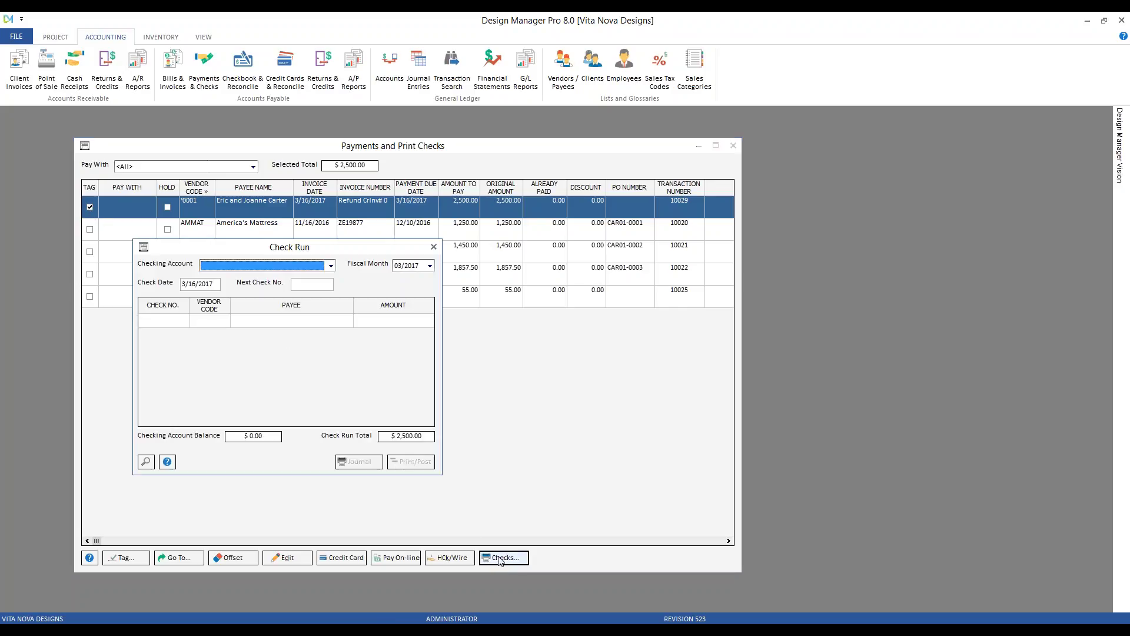
pyautogui.click(434, 247)
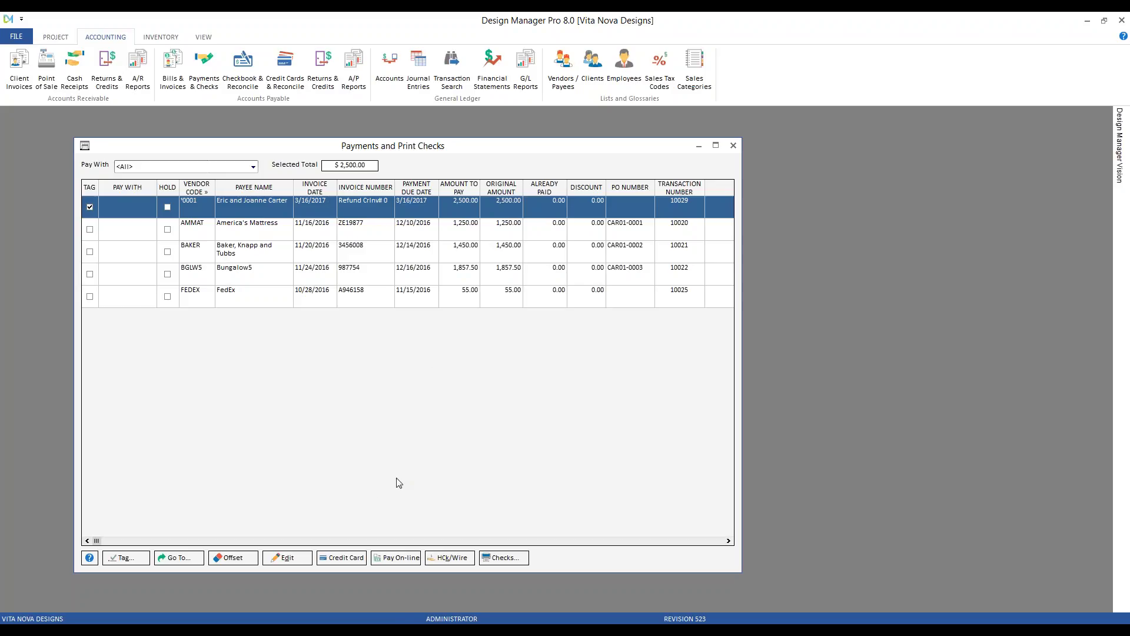
pyautogui.click(190, 560)
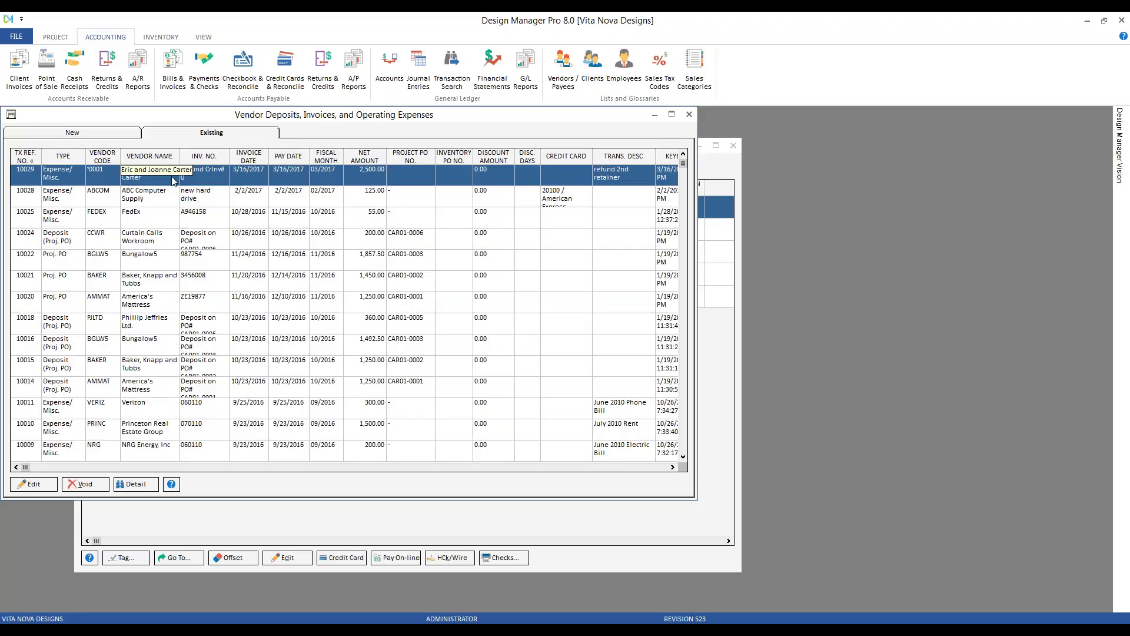
pyautogui.click(688, 114)
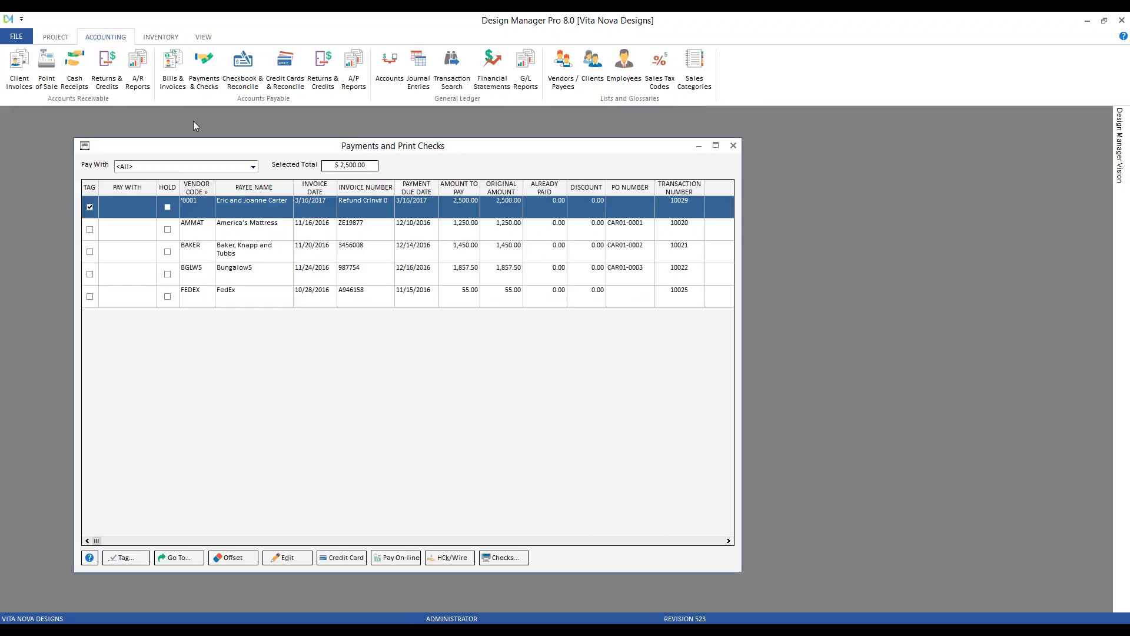
# Step: Open Cash Receipts and close the Payments and Print Checks window
pyautogui.click(78, 74)
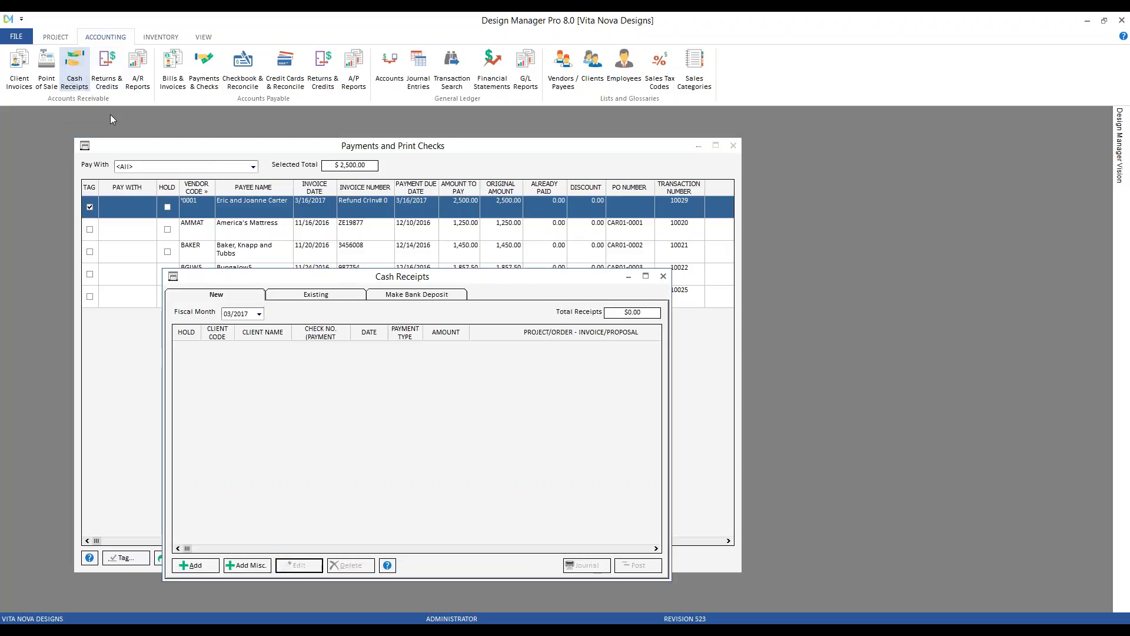
pyautogui.click(732, 146)
pyautogui.click(734, 146)
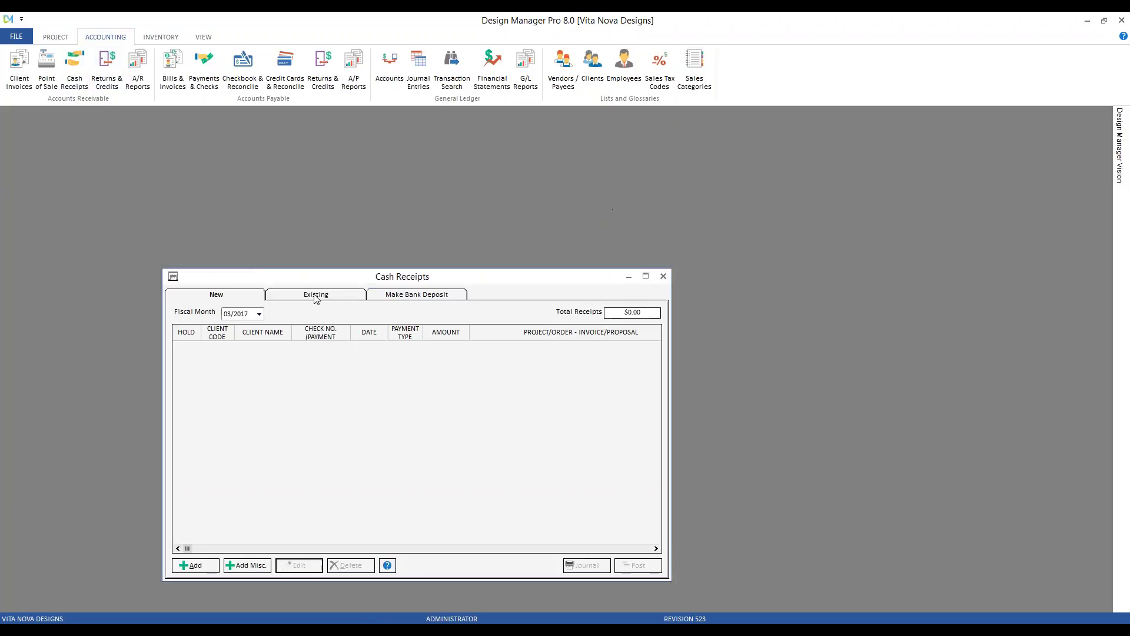
# Step: Look at the payment distributions of both refund entries among the existing cash receipts, closing the window when done
pyautogui.click(312, 295)
pyautogui.moveTo(164, 270); pyautogui.dragTo(51, 137)
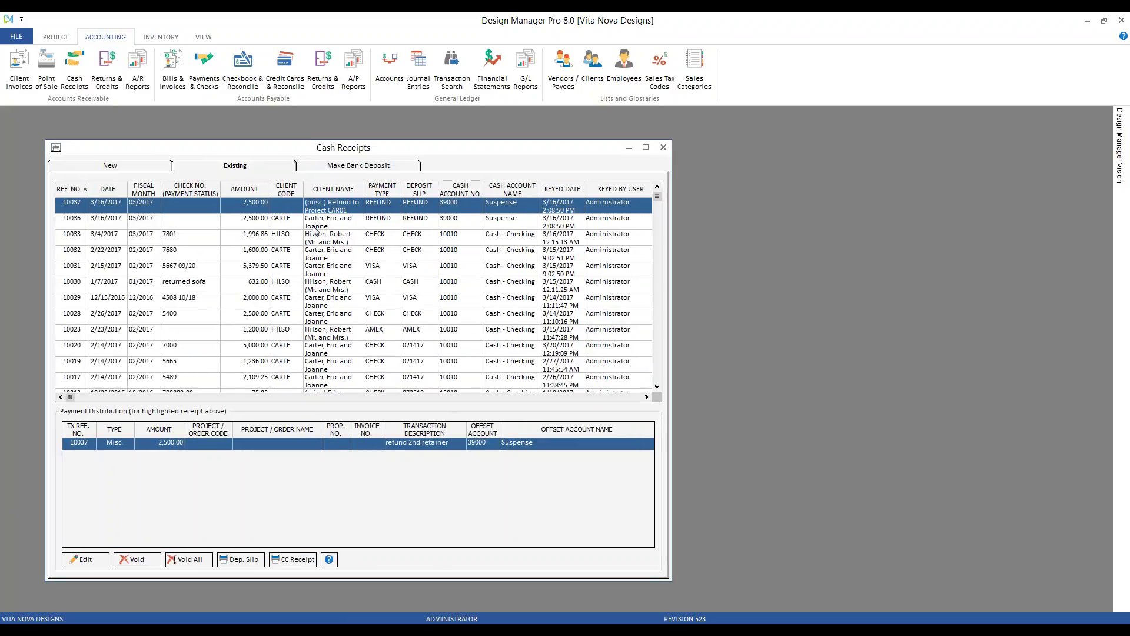
pyautogui.click(278, 223)
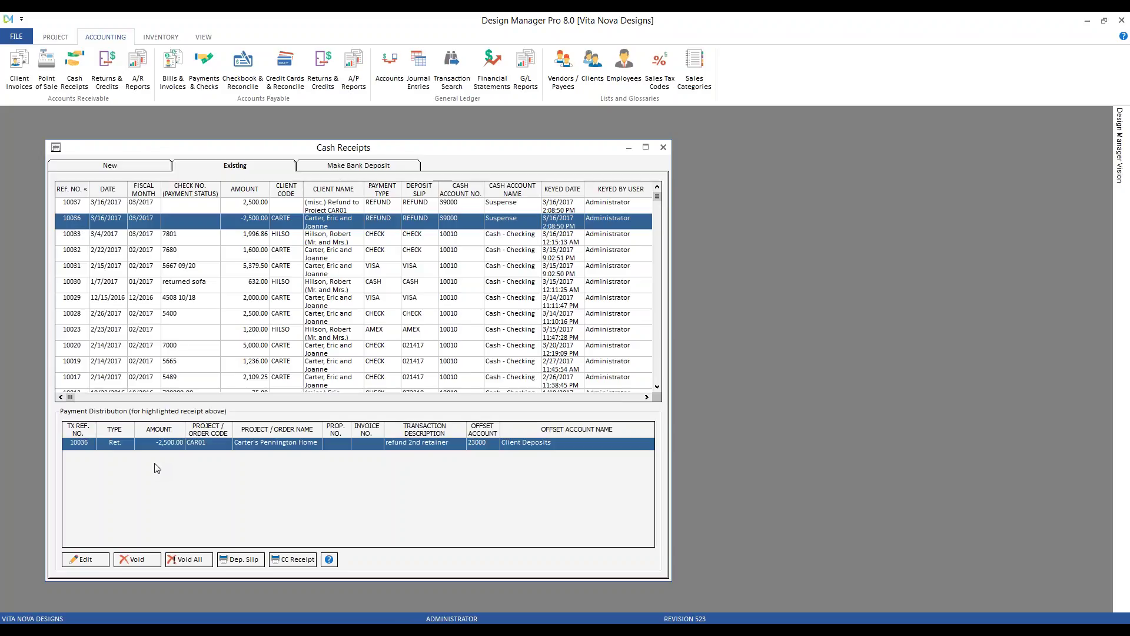
pyautogui.click(240, 209)
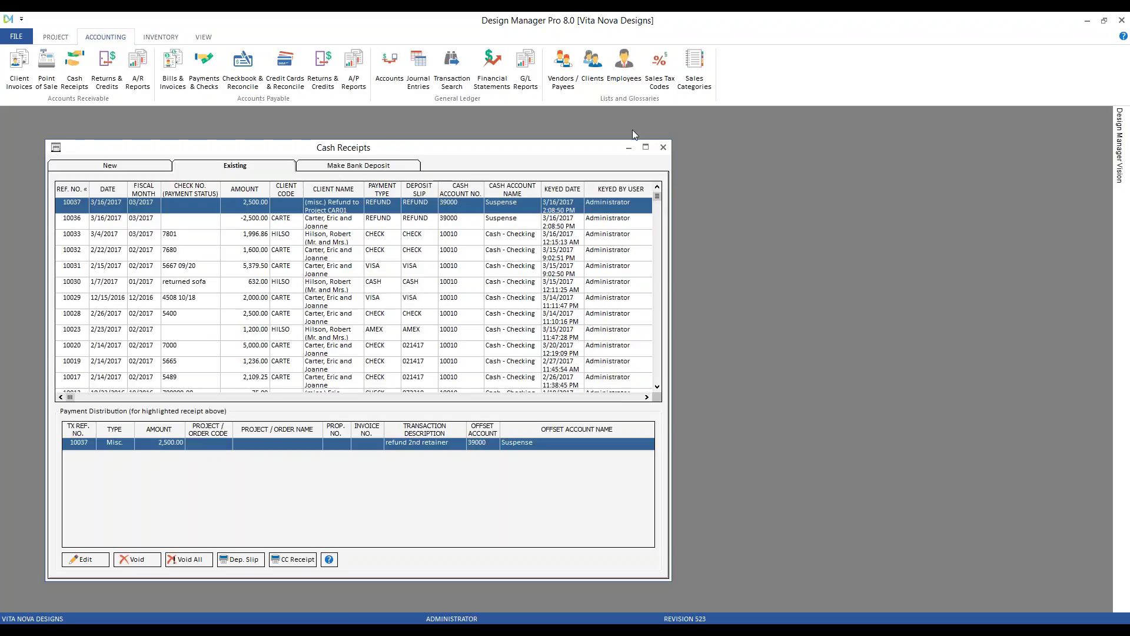
pyautogui.click(664, 150)
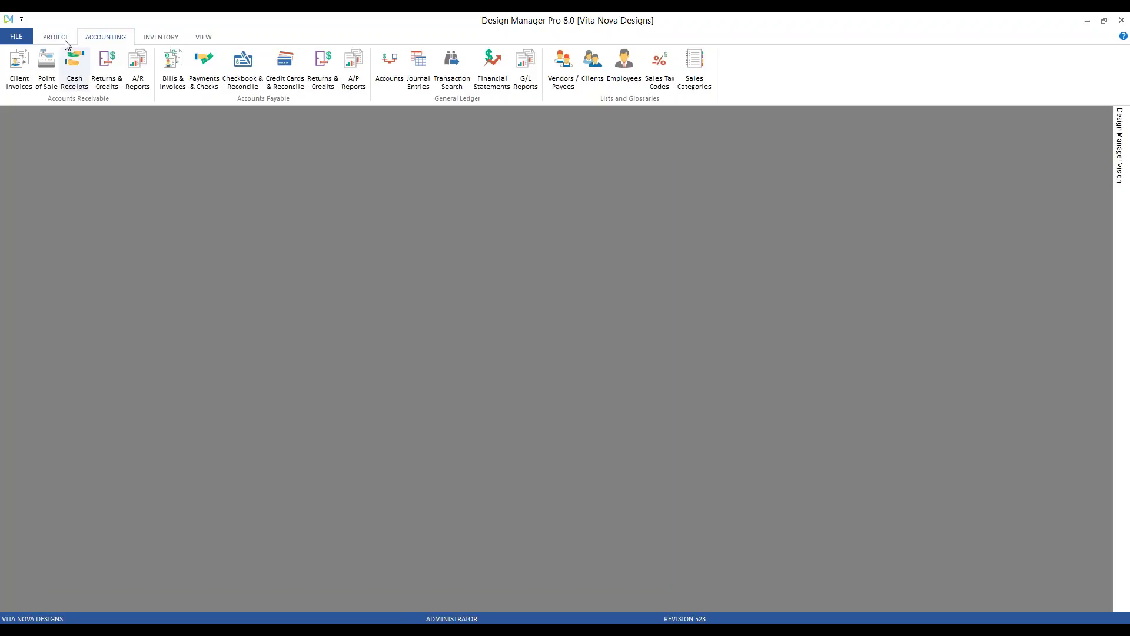
# Step: Examine project CAR01's status summary and its open deposits and retainers, including the second retainer and its refund, closing both windows
pyautogui.scroll(1, 59, 61)
pyautogui.click(21, 67)
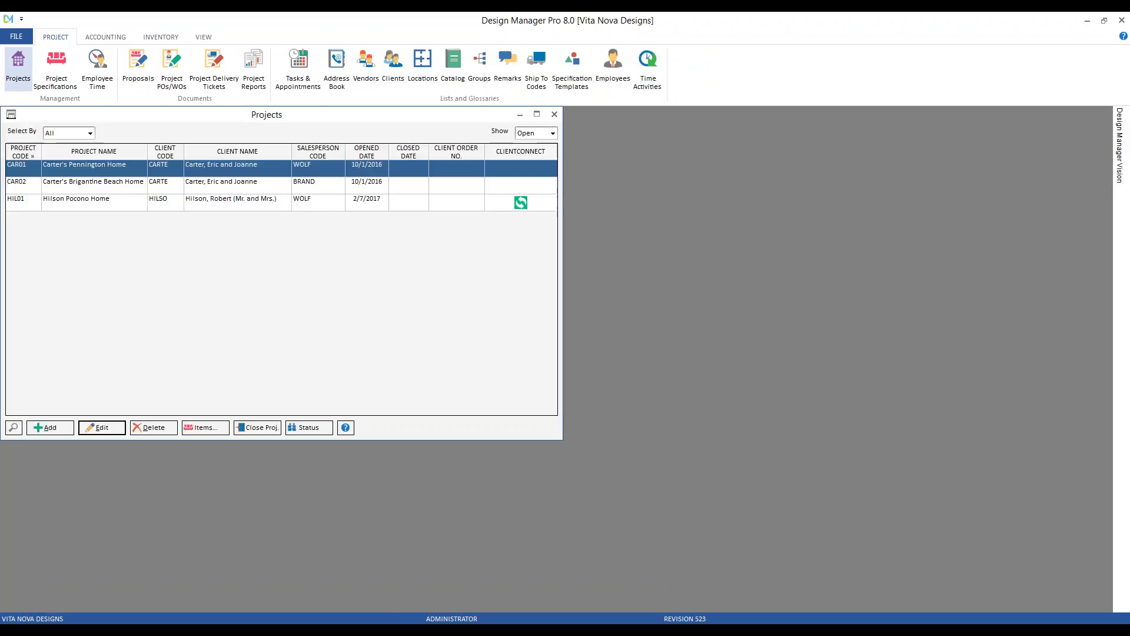
pyautogui.click(312, 428)
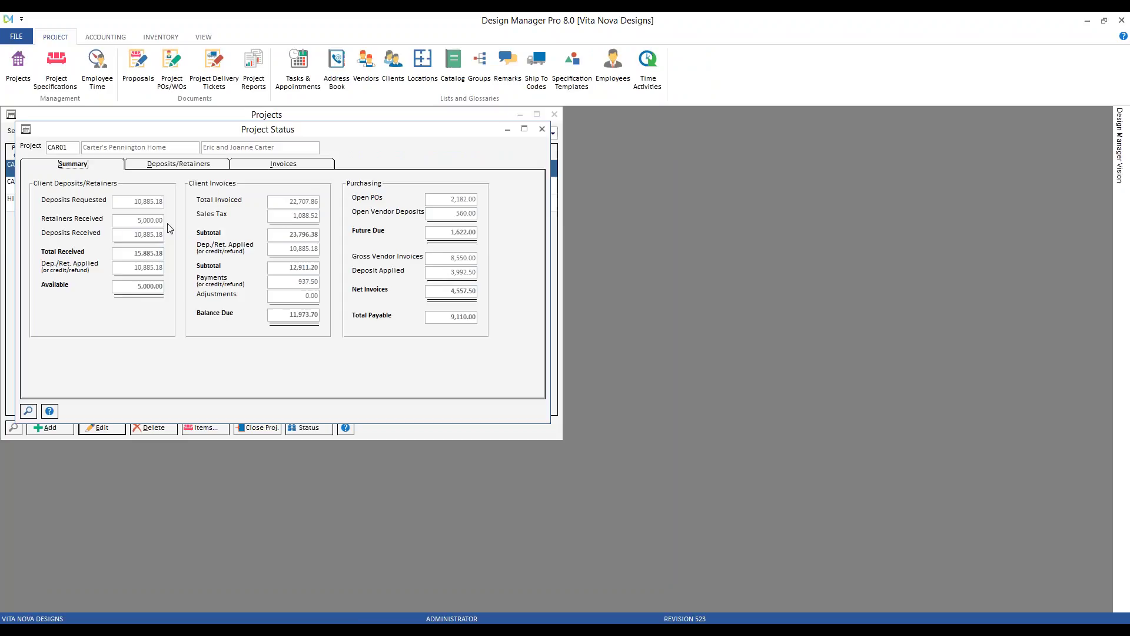
pyautogui.click(203, 168)
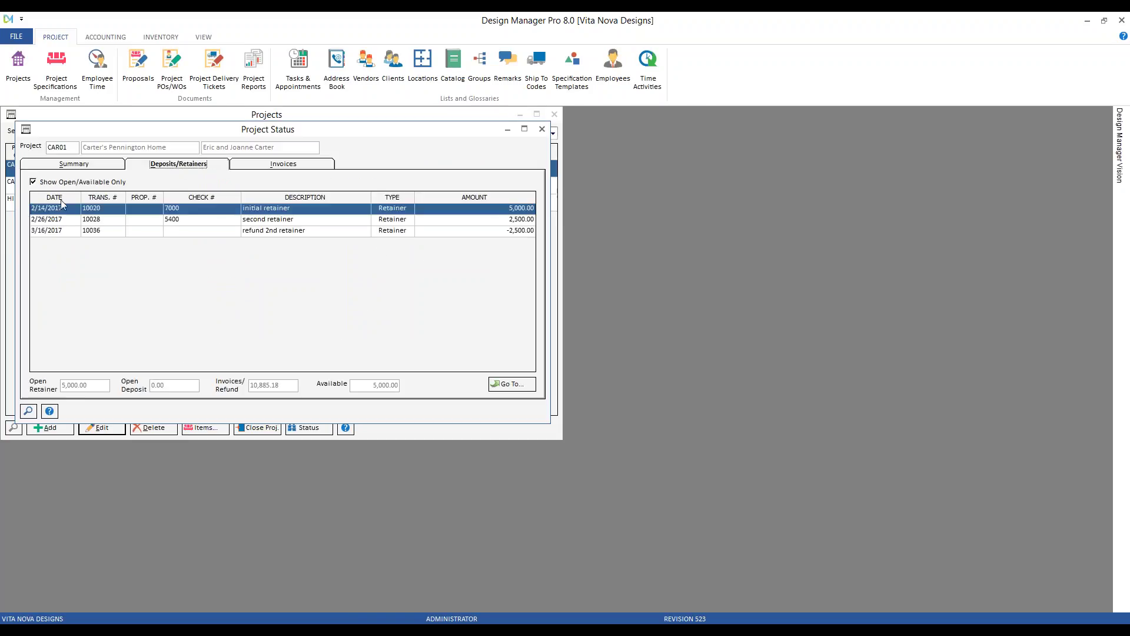
pyautogui.click(359, 222)
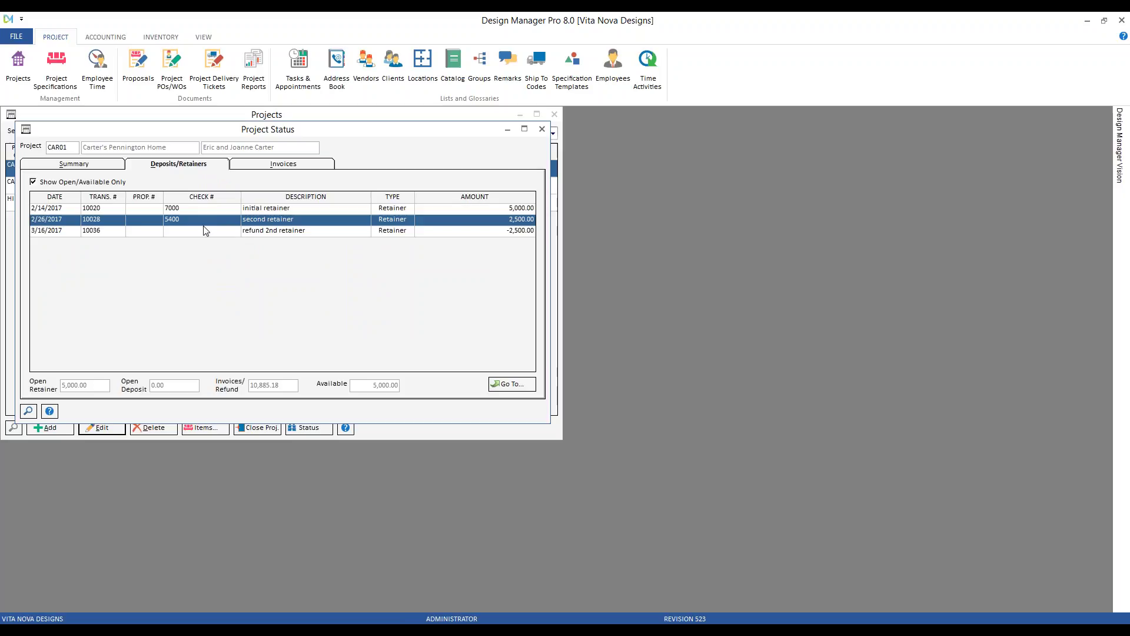
pyautogui.click(446, 230)
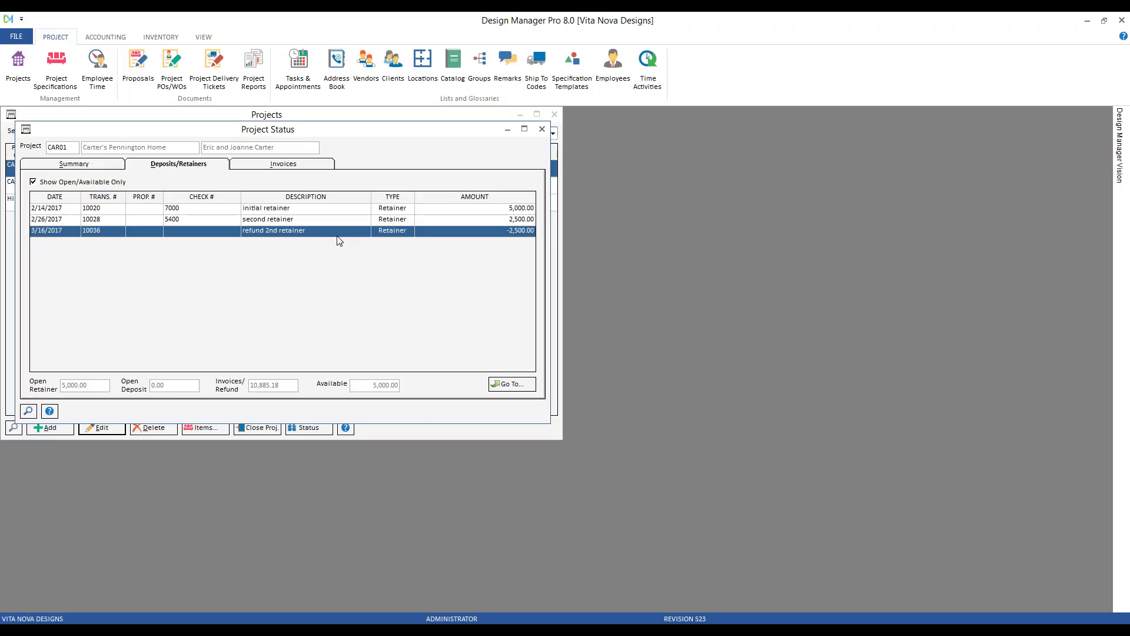
pyautogui.click(542, 130)
pyautogui.click(554, 114)
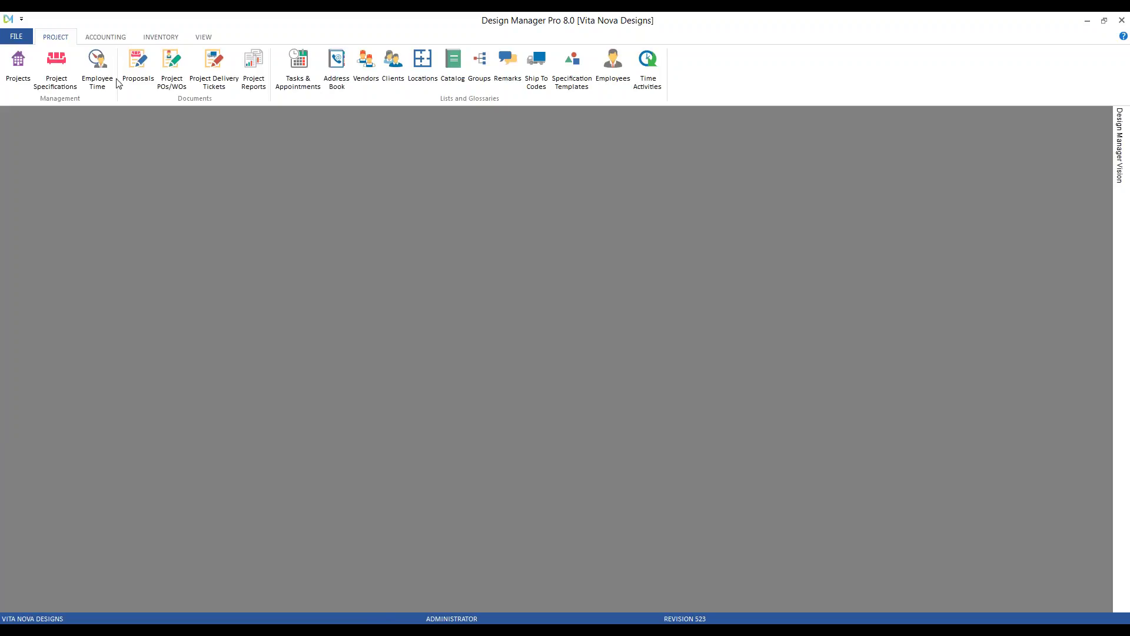
# Step: Open the client Returns & Credits form and check project HIL01's status summary and open deposits and retainers, leaving only the form open
pyautogui.click(105, 36)
pyautogui.click(120, 75)
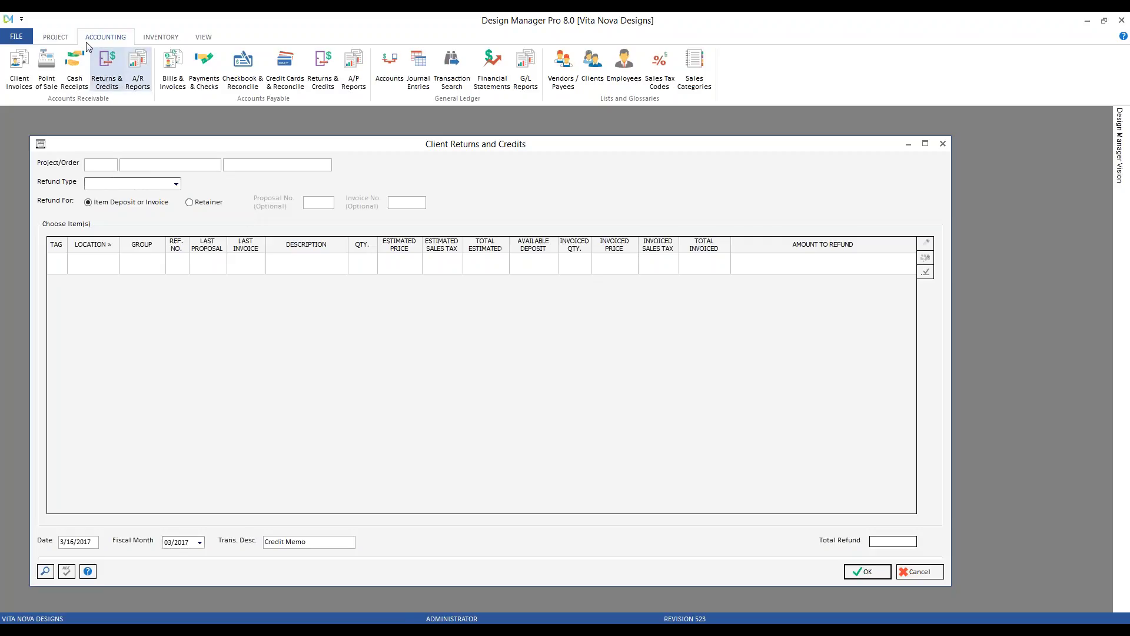
pyautogui.click(52, 37)
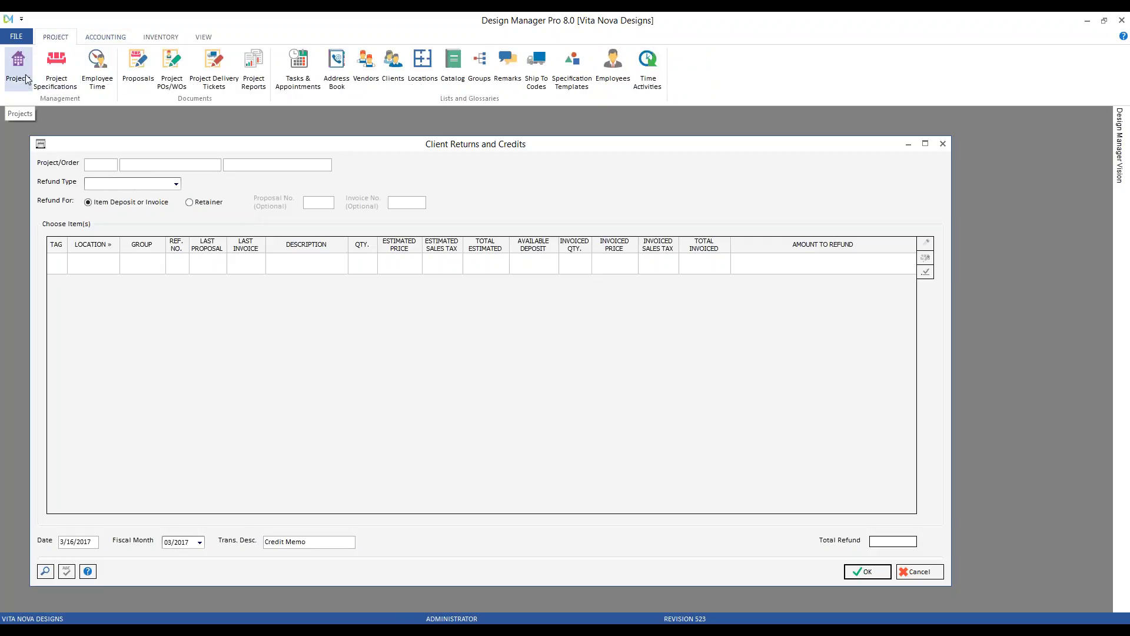
pyautogui.click(29, 79)
pyautogui.click(233, 250)
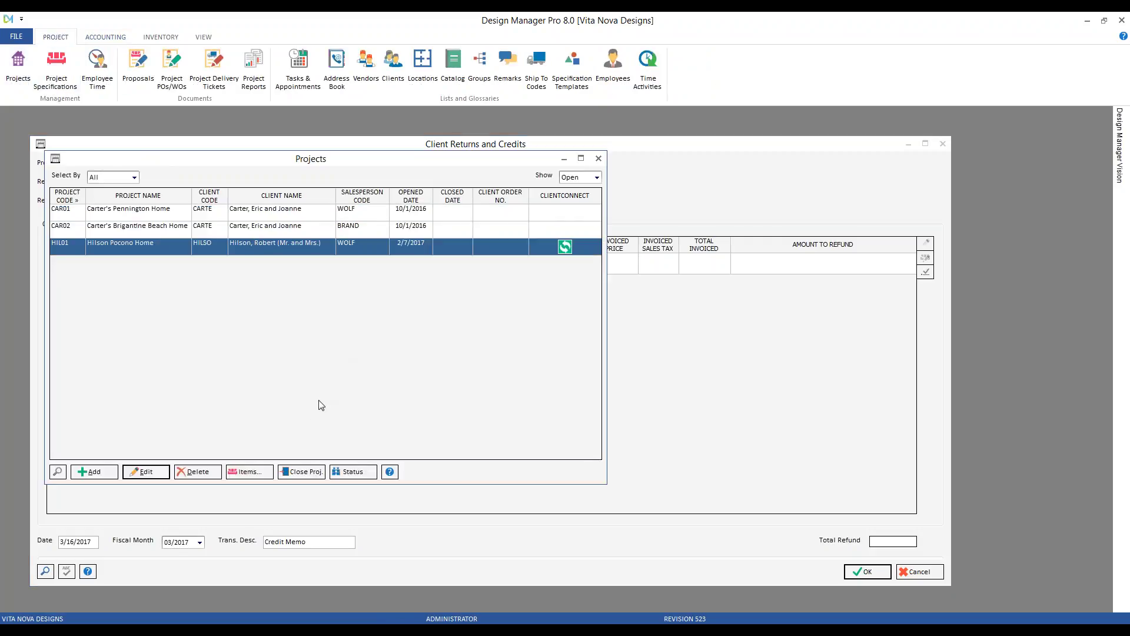
pyautogui.click(355, 471)
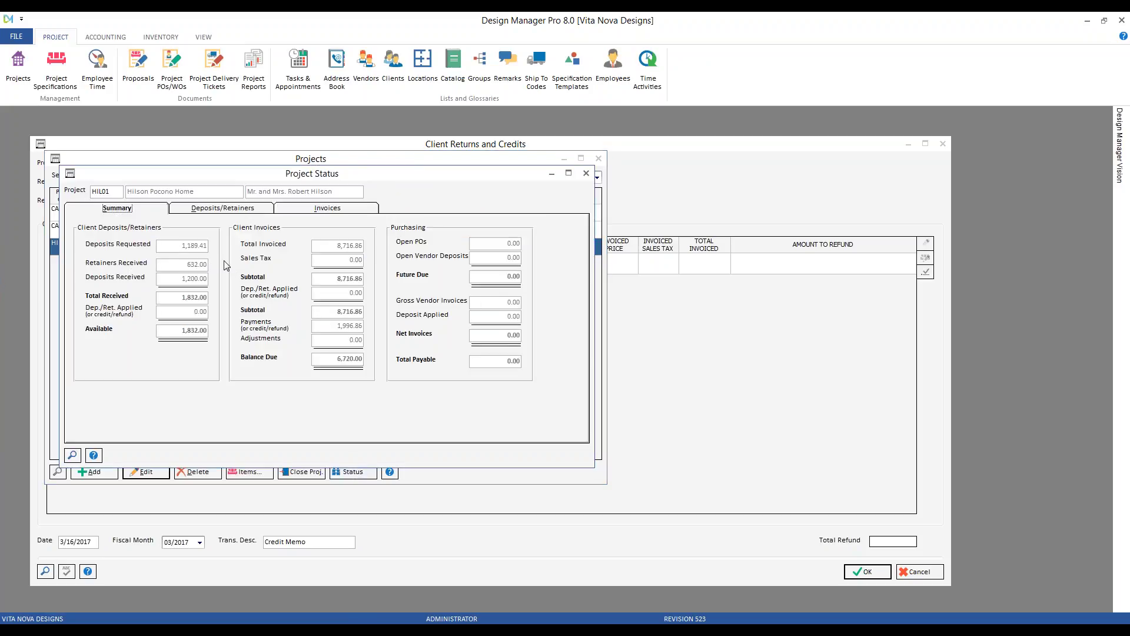
pyautogui.click(231, 210)
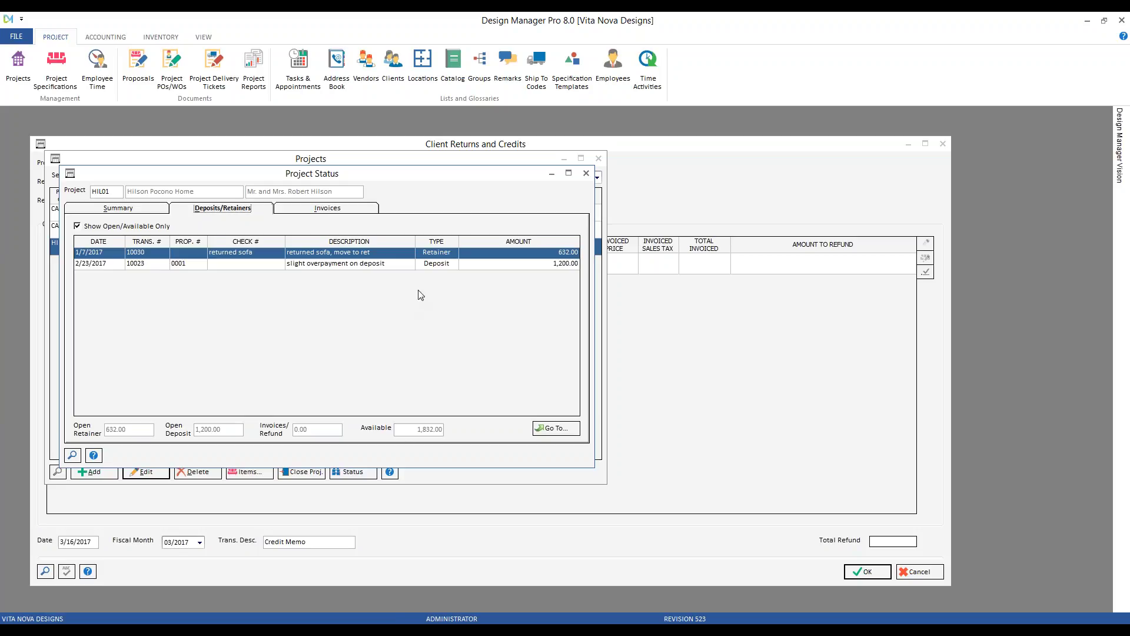
pyautogui.click(585, 173)
pyautogui.click(599, 158)
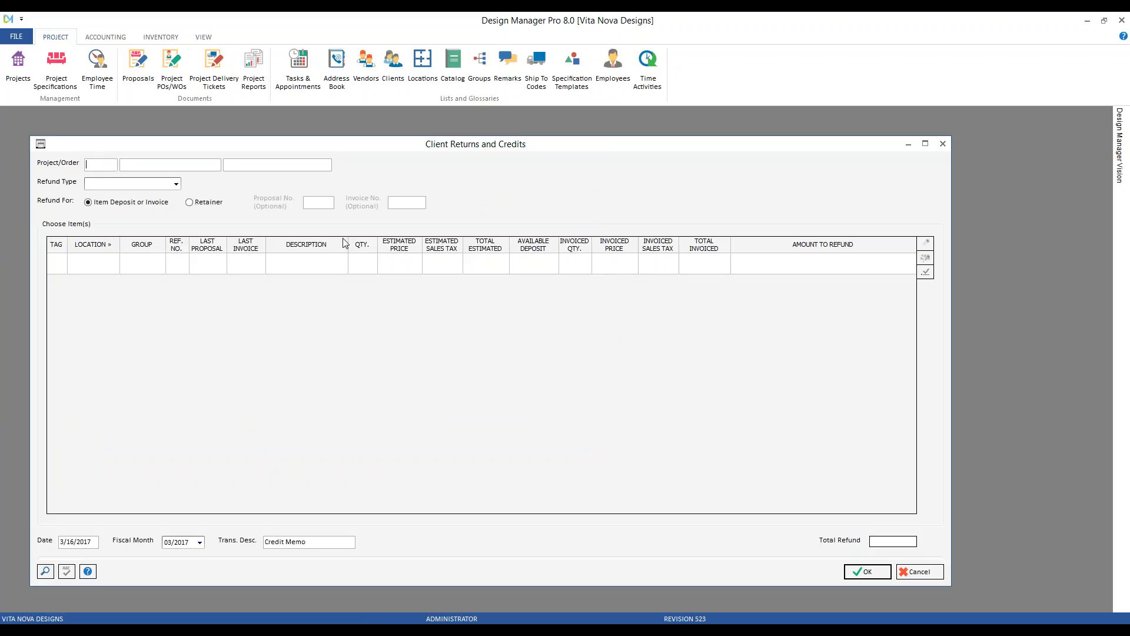
# Step: Set up a retainer refund for project HIL01 with the refund type On Client's Credit Card
pyautogui.write('HIL01')
pyautogui.press('Tab')
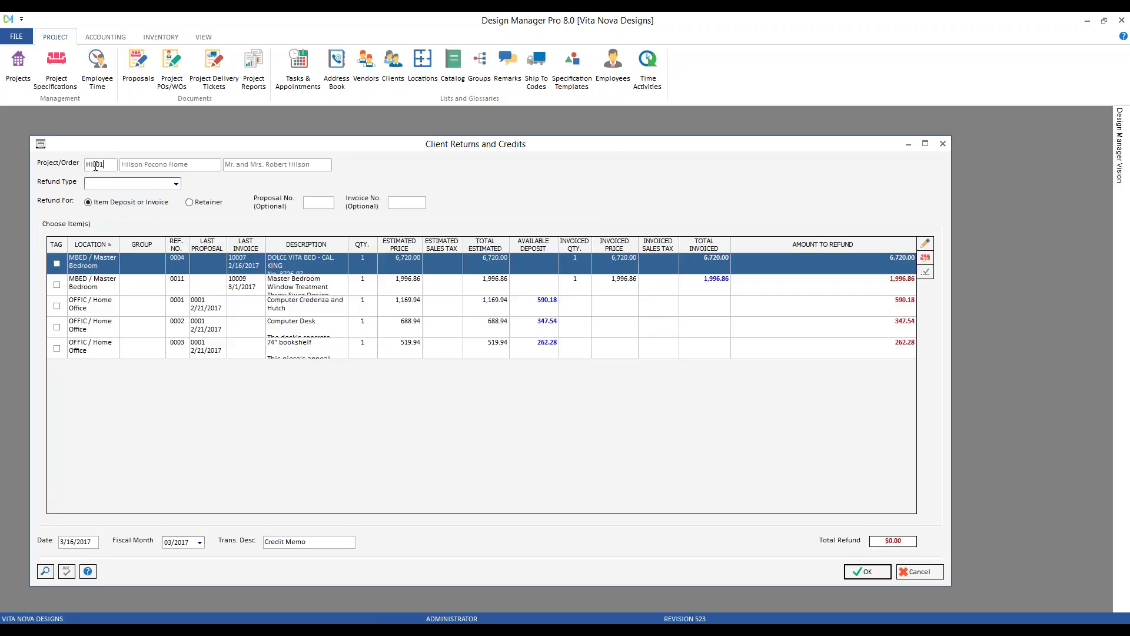
pyautogui.click(205, 202)
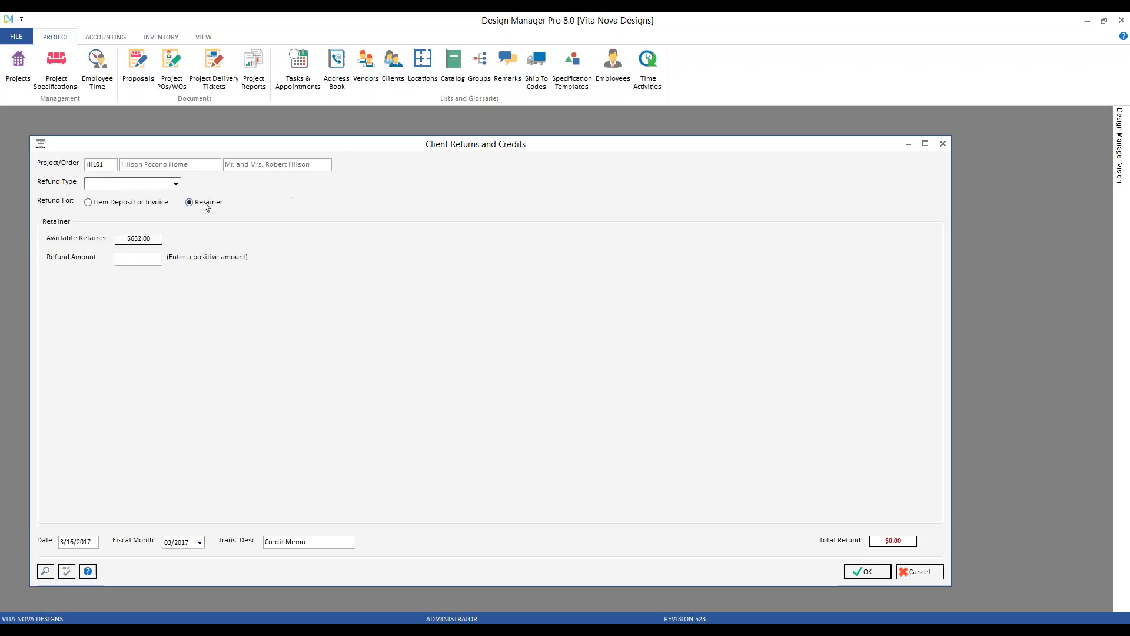
pyautogui.click(177, 184)
pyautogui.click(169, 204)
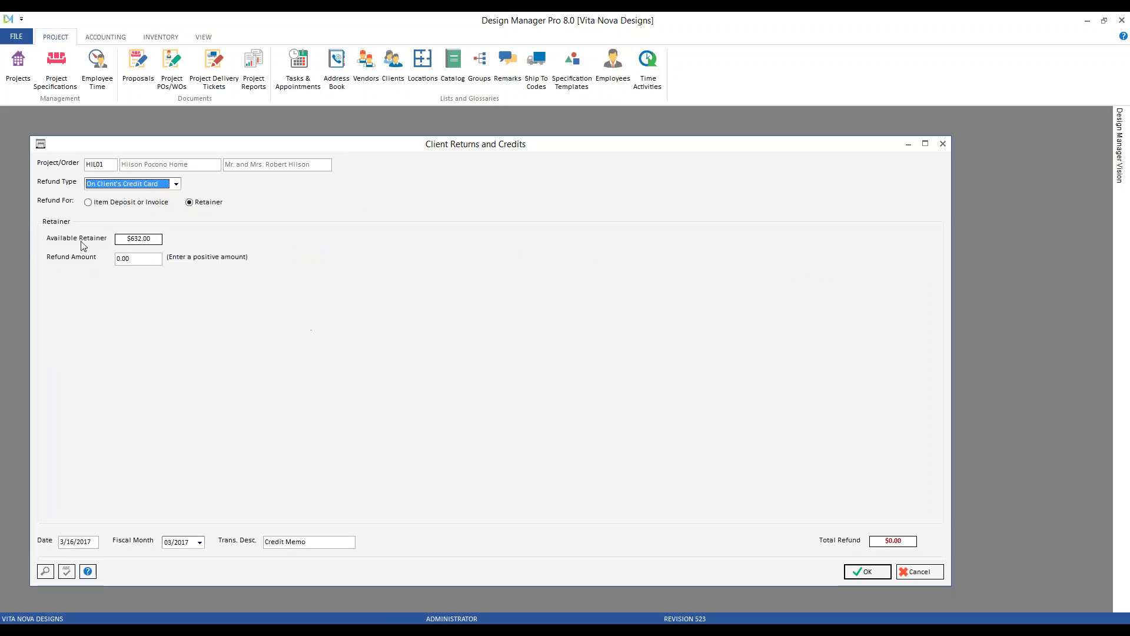
# Step: Set the refund amount to 632 and the transaction description to "refund ret. from sofa"
pyautogui.click(148, 257)
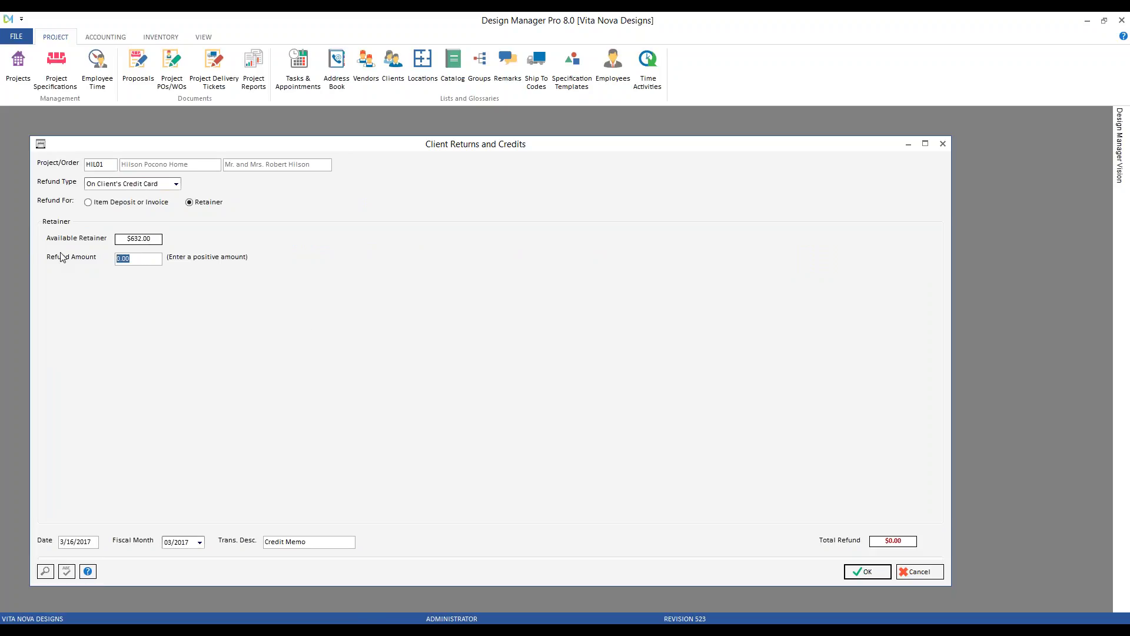
pyautogui.write('632')
pyautogui.press('Tab')
pyautogui.click(320, 540)
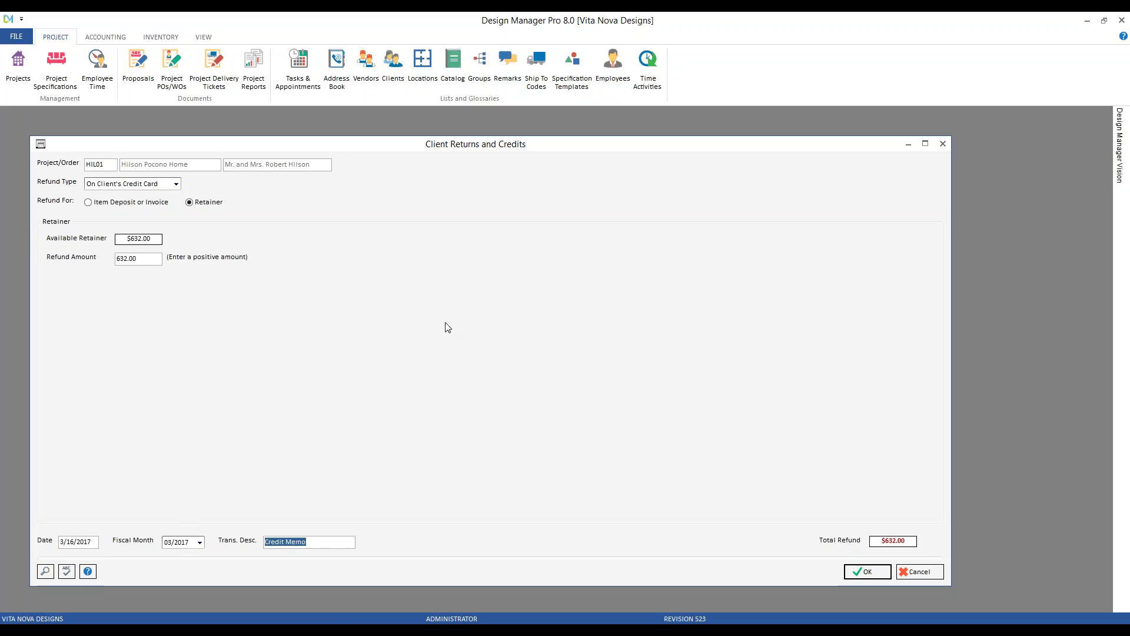
pyautogui.write('refund ret. from sofa')
# Step: Process the refund with VISA as the card type, going to its cash receipt entry and closing that window
pyautogui.click(871, 571)
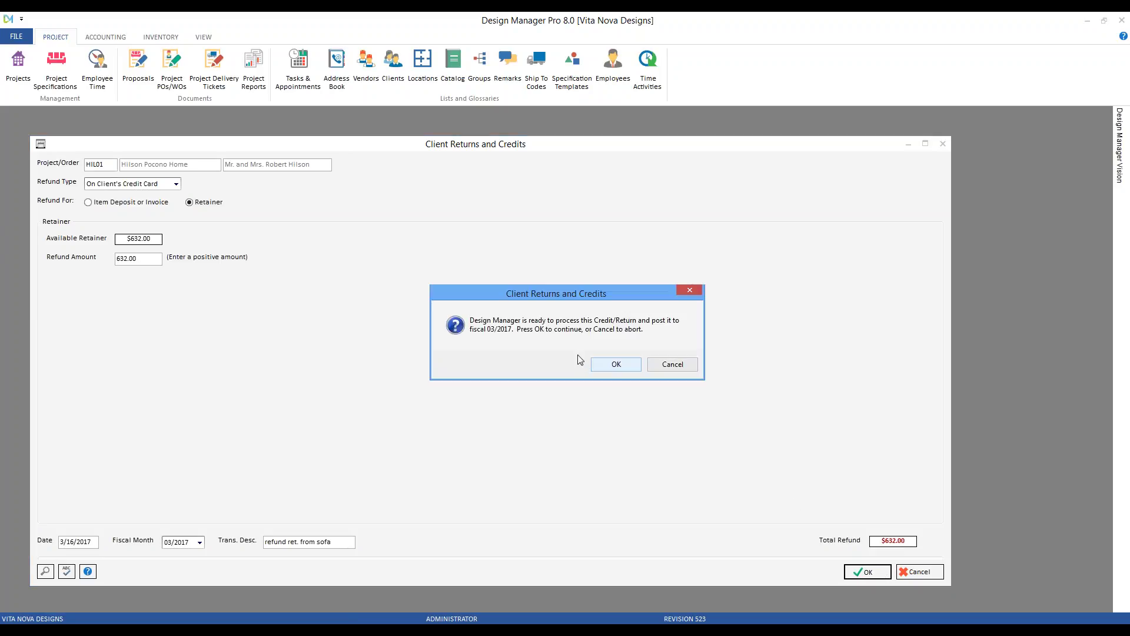
pyautogui.click(623, 367)
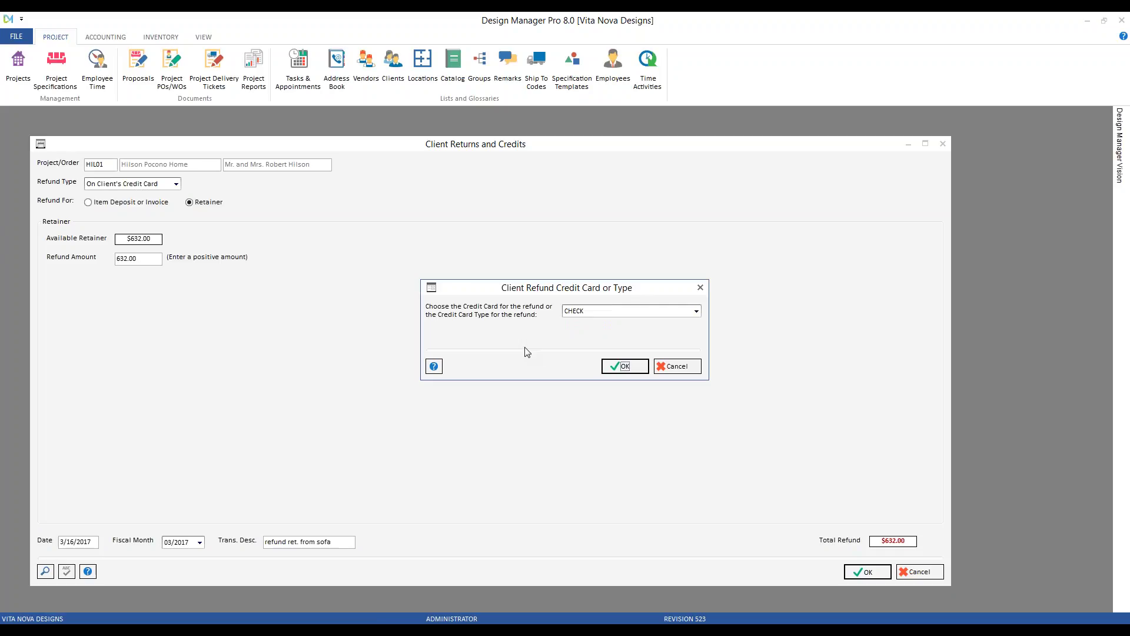
pyautogui.click(696, 311)
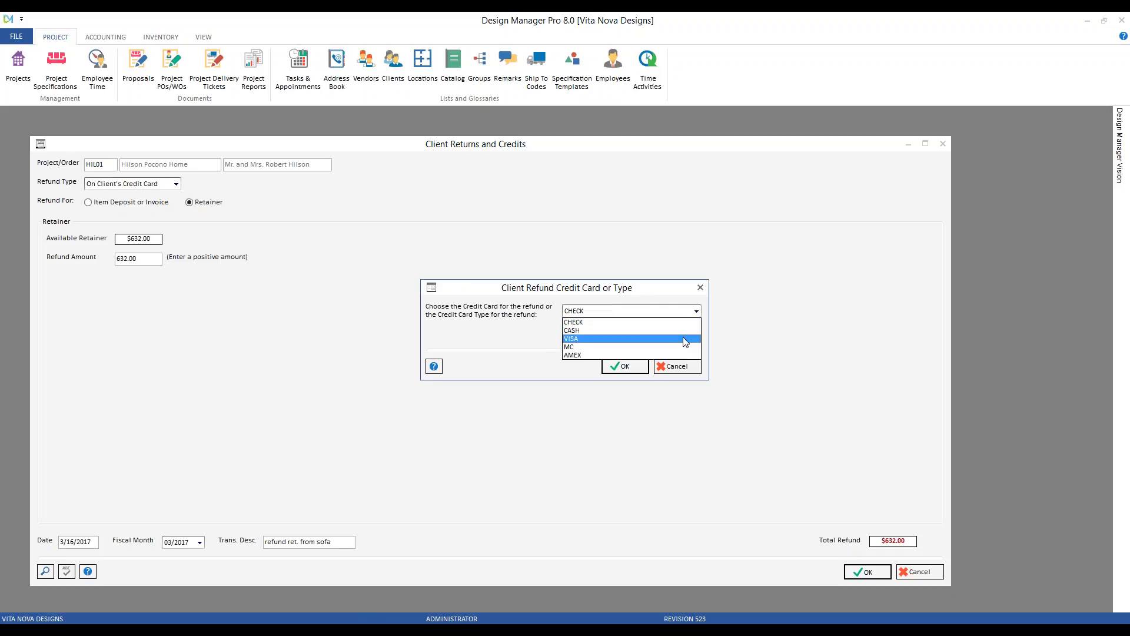
pyautogui.click(684, 339)
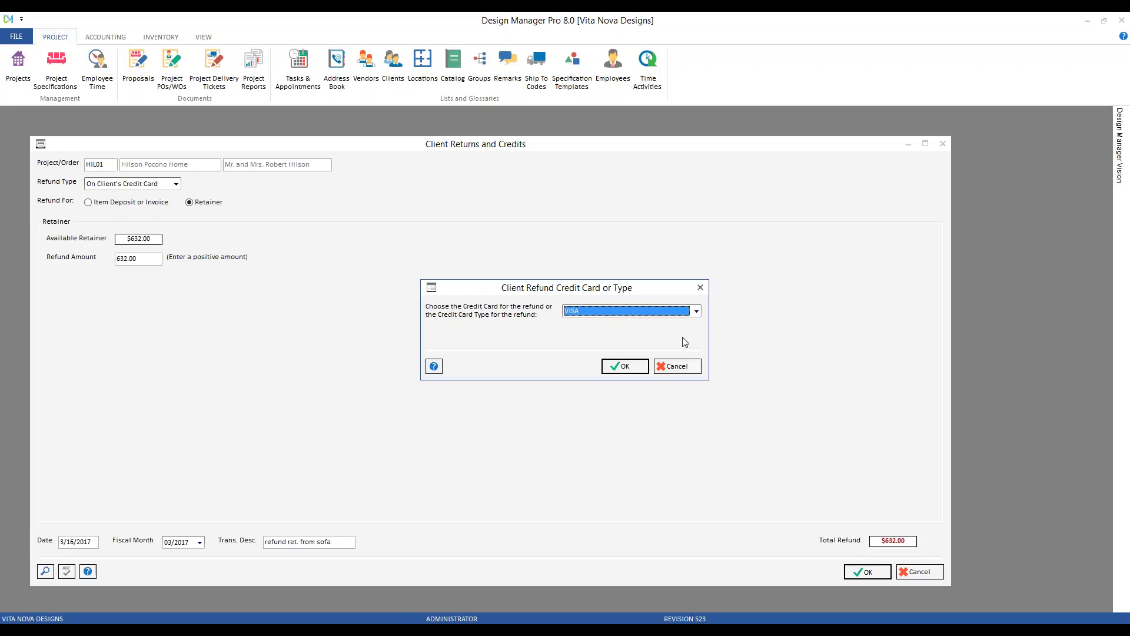
pyautogui.click(626, 366)
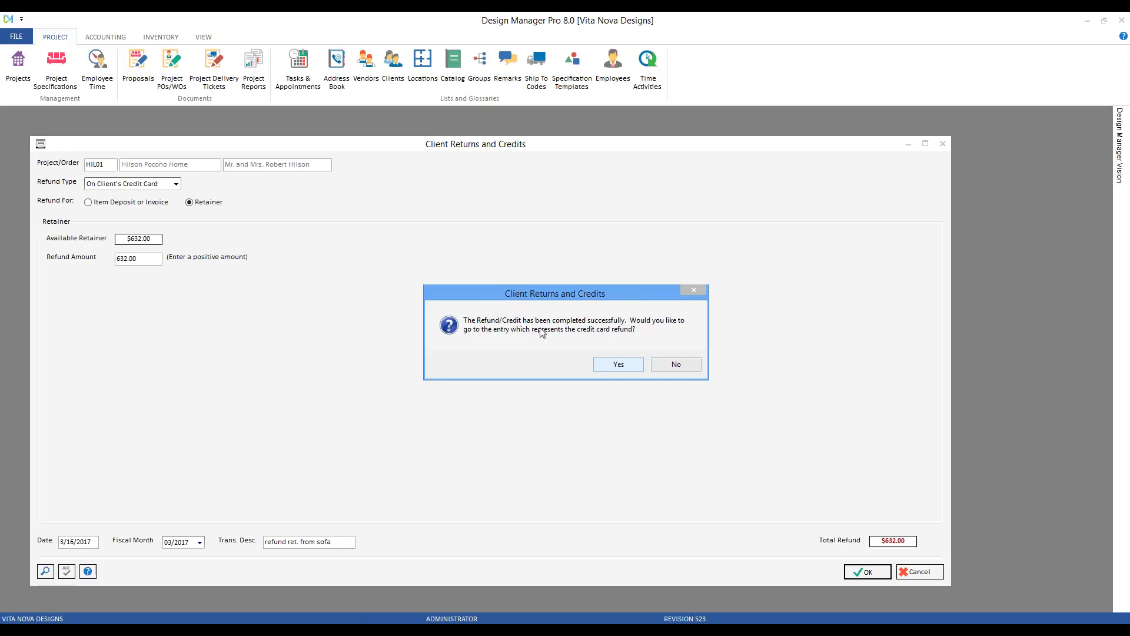
pyautogui.click(618, 364)
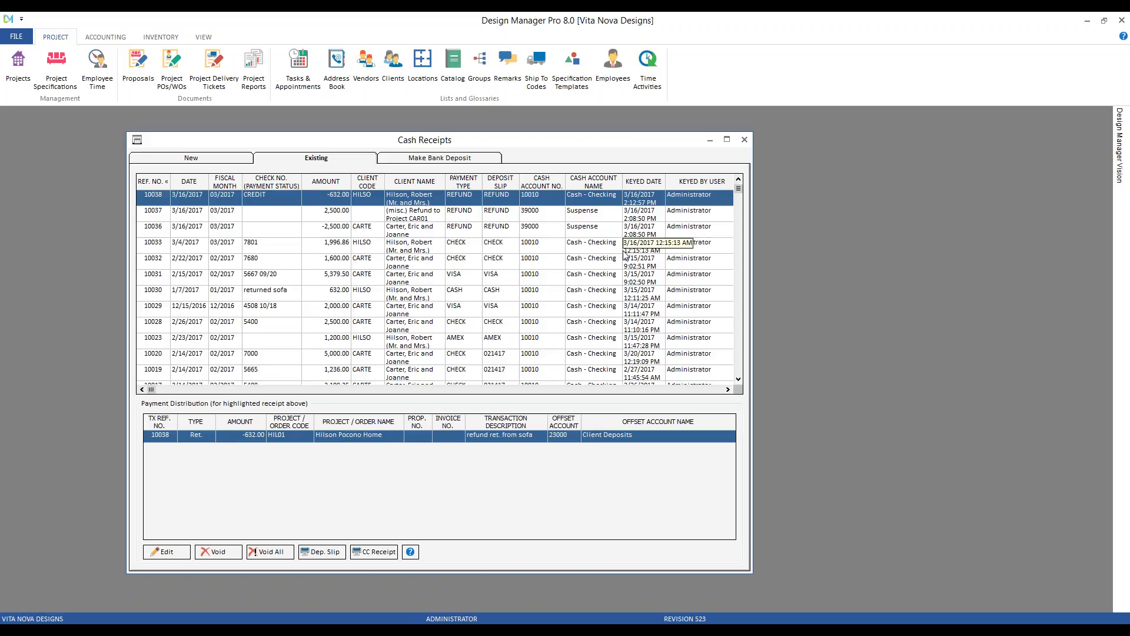
pyautogui.click(744, 140)
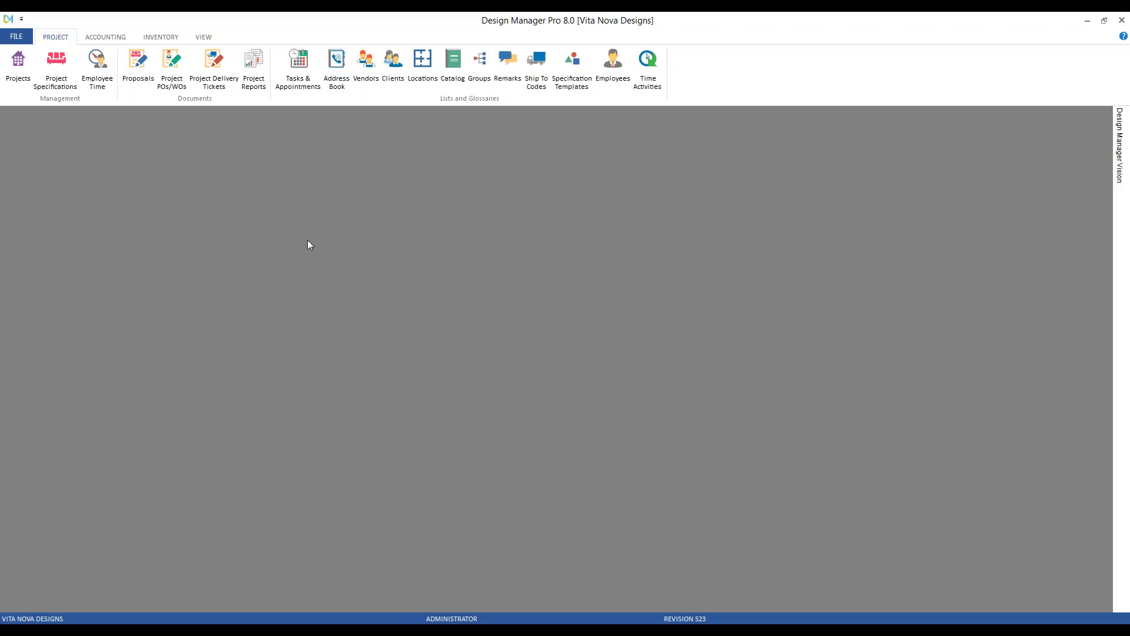
# Step: Examine project HIL01's status and the sofa retainer refund among its open deposits and retainers, closing both windows
pyautogui.click(18, 64)
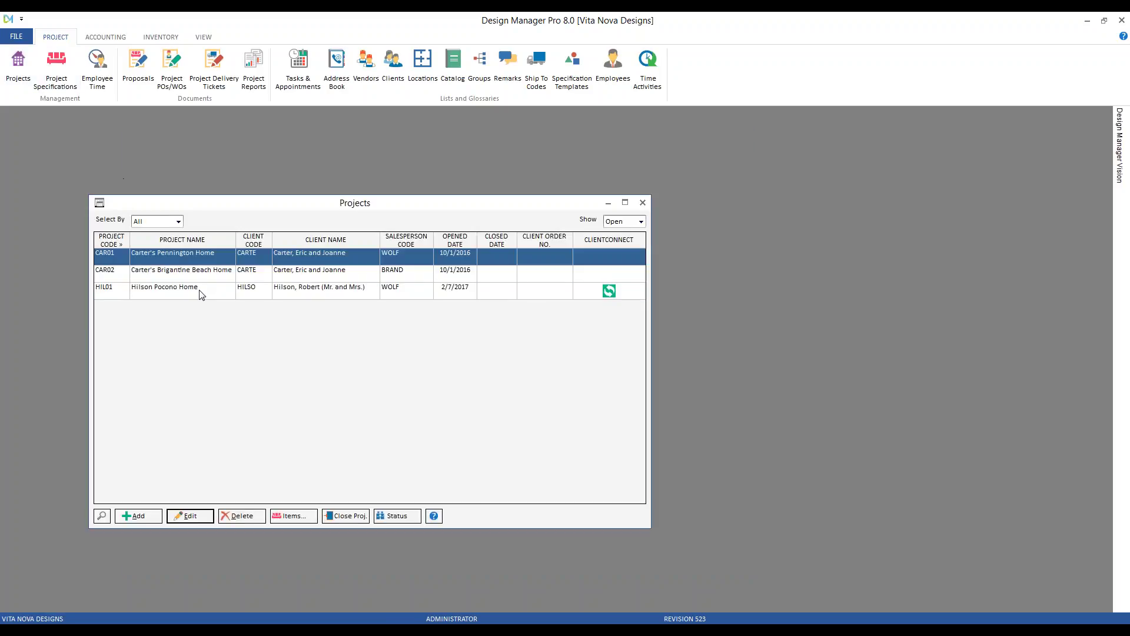
pyautogui.click(201, 291)
pyautogui.click(398, 516)
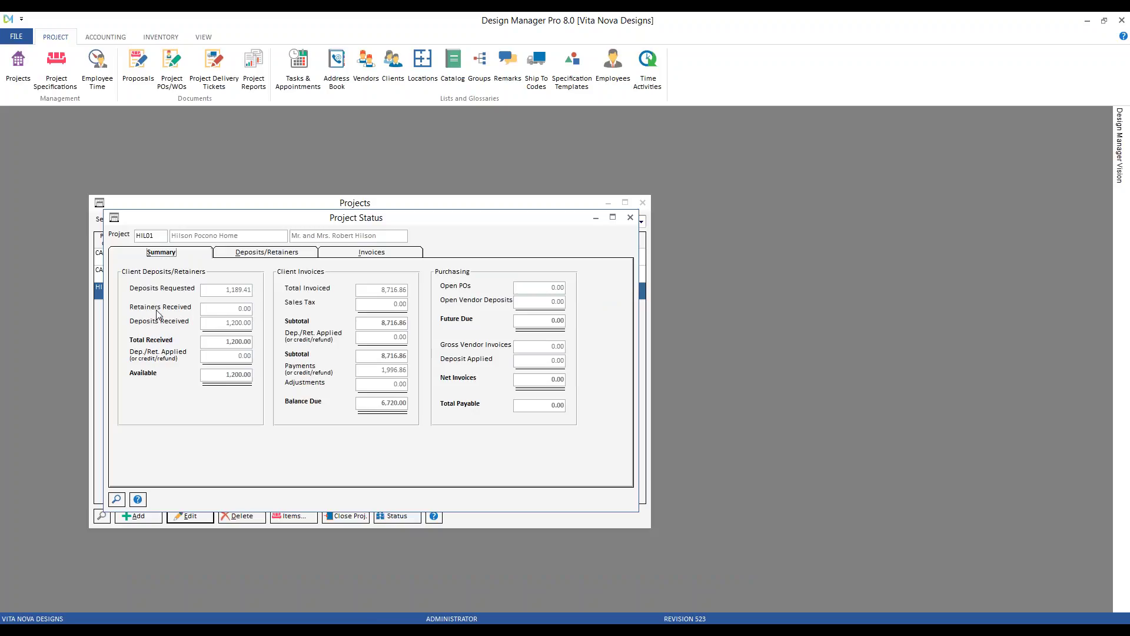
pyautogui.click(280, 258)
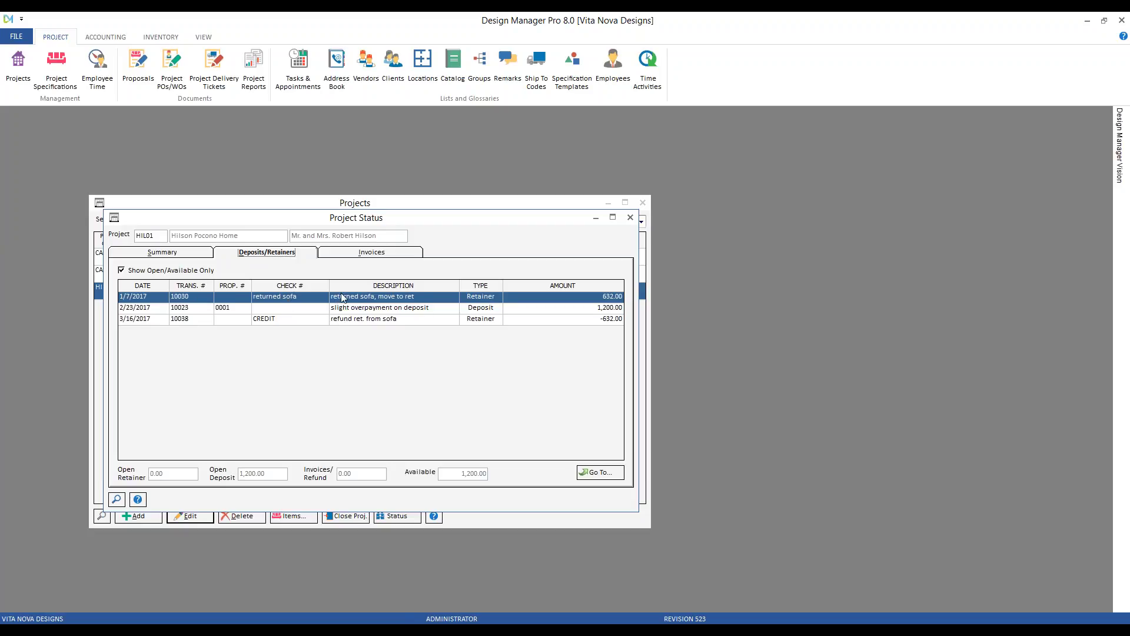
pyautogui.click(394, 319)
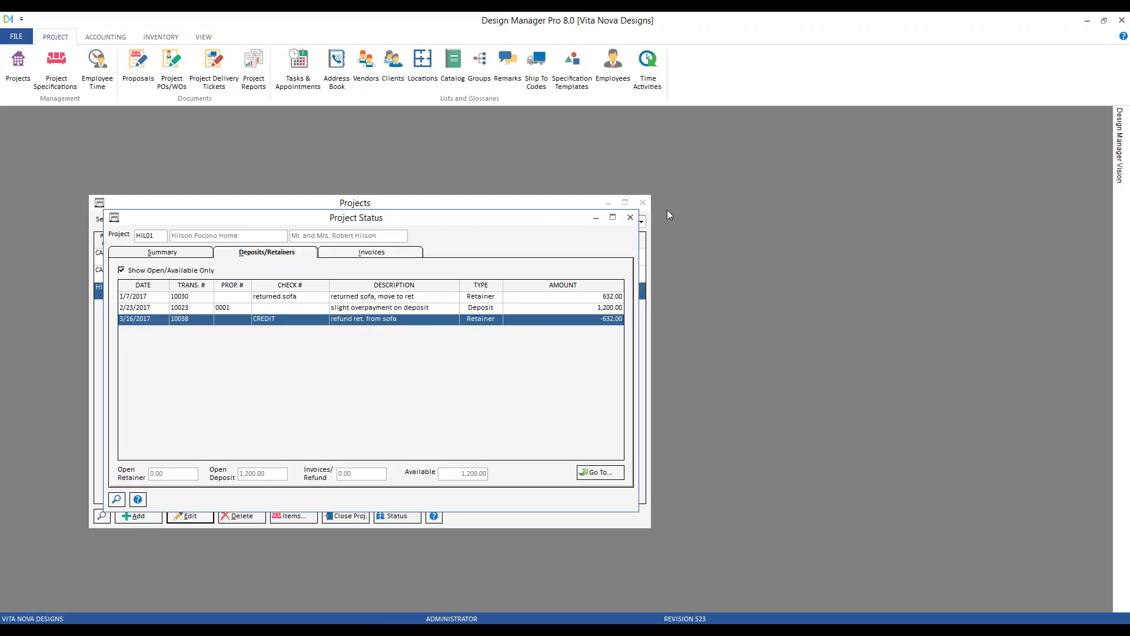
pyautogui.click(630, 217)
pyautogui.click(643, 203)
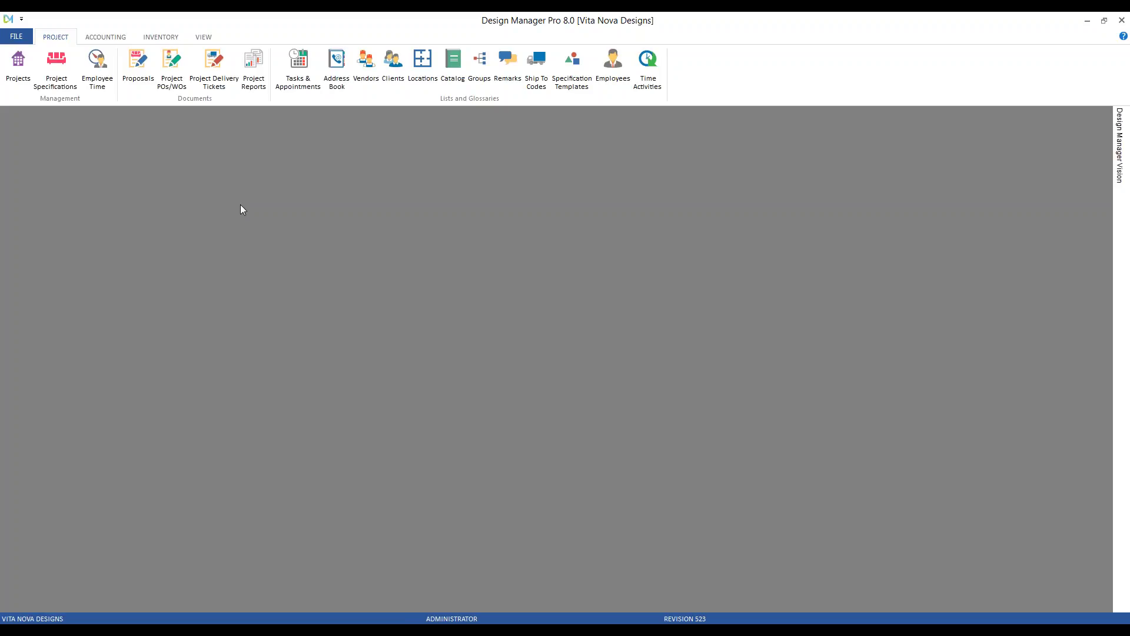
# Step: Show the proposals and documents for project HIL01 and move the window higher on the workspace
pyautogui.click(138, 66)
pyautogui.write('HIL01')
pyautogui.press('Tab')
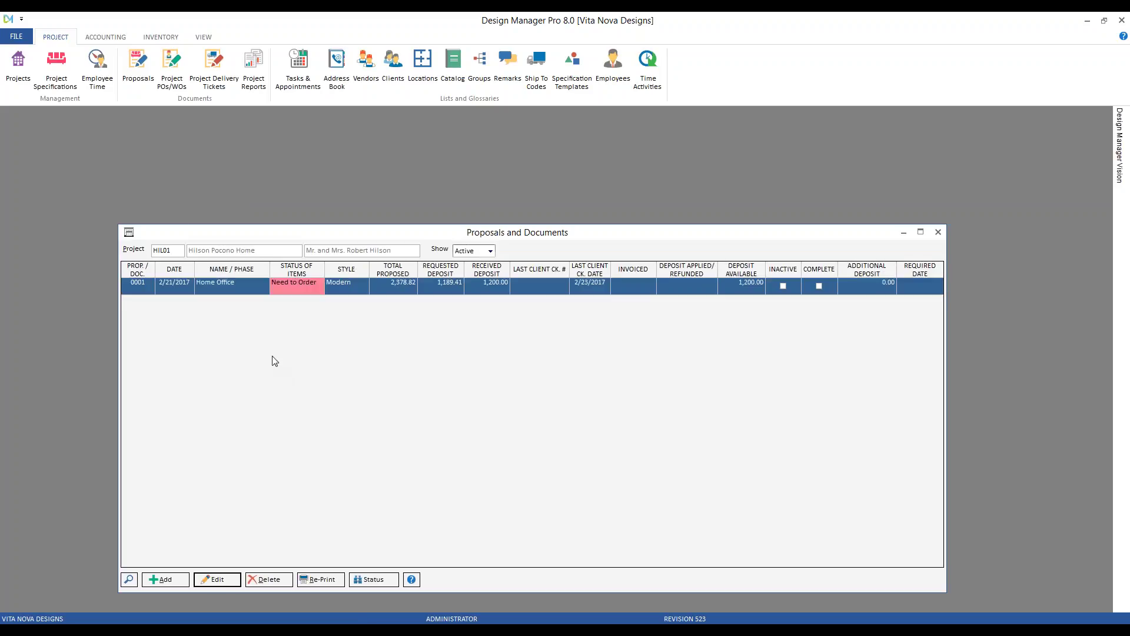
pyautogui.moveTo(179, 232); pyautogui.dragTo(142, 186)
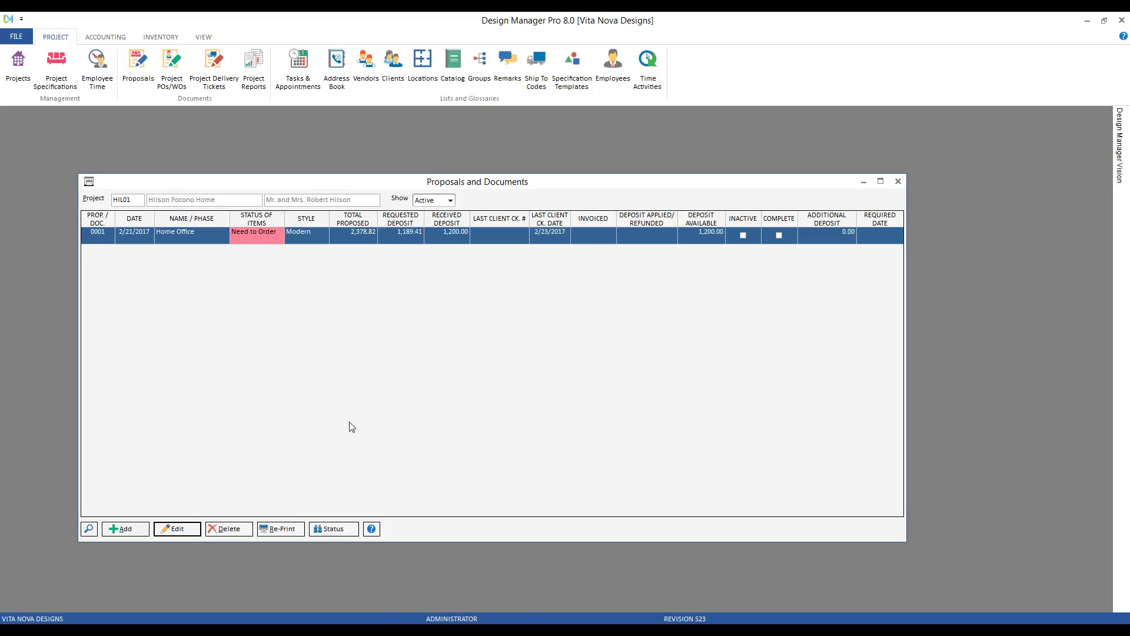
# Step: Examine the received and available deposits for each item in proposal 0001's status, closing both proposal windows
pyautogui.click(338, 529)
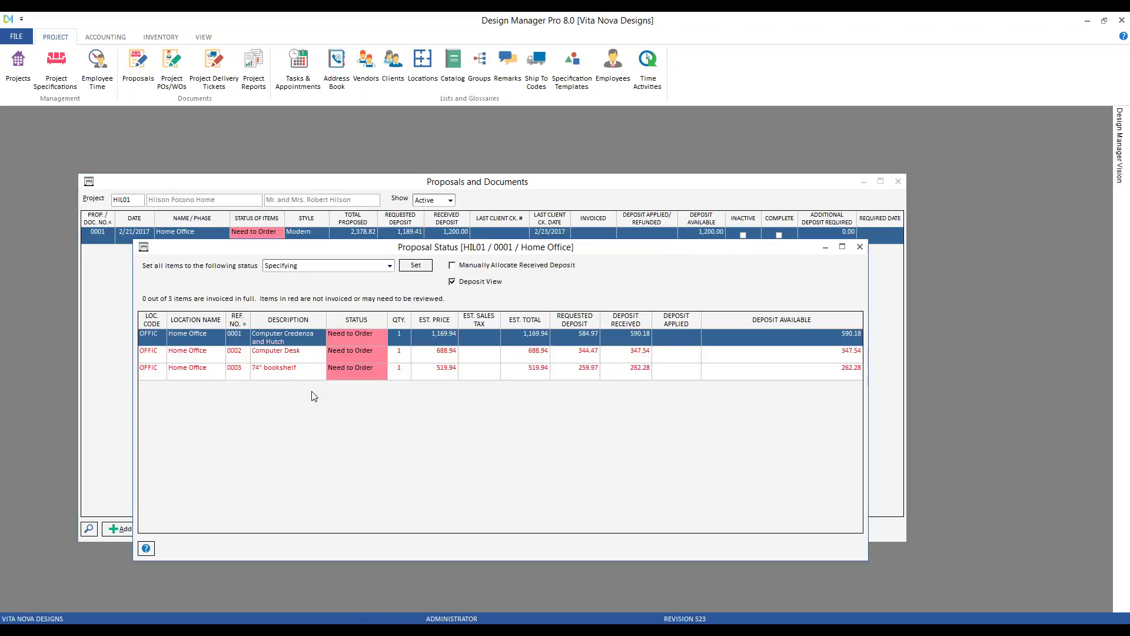
pyautogui.click(279, 357)
pyautogui.click(281, 340)
pyautogui.click(630, 352)
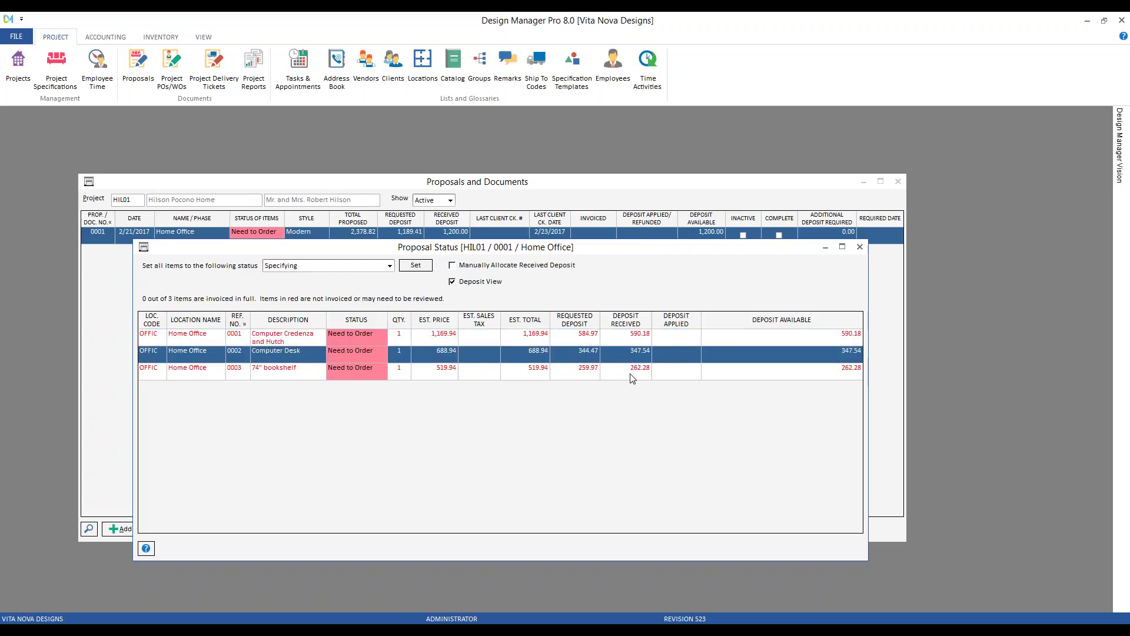
pyautogui.click(632, 368)
pyautogui.click(808, 335)
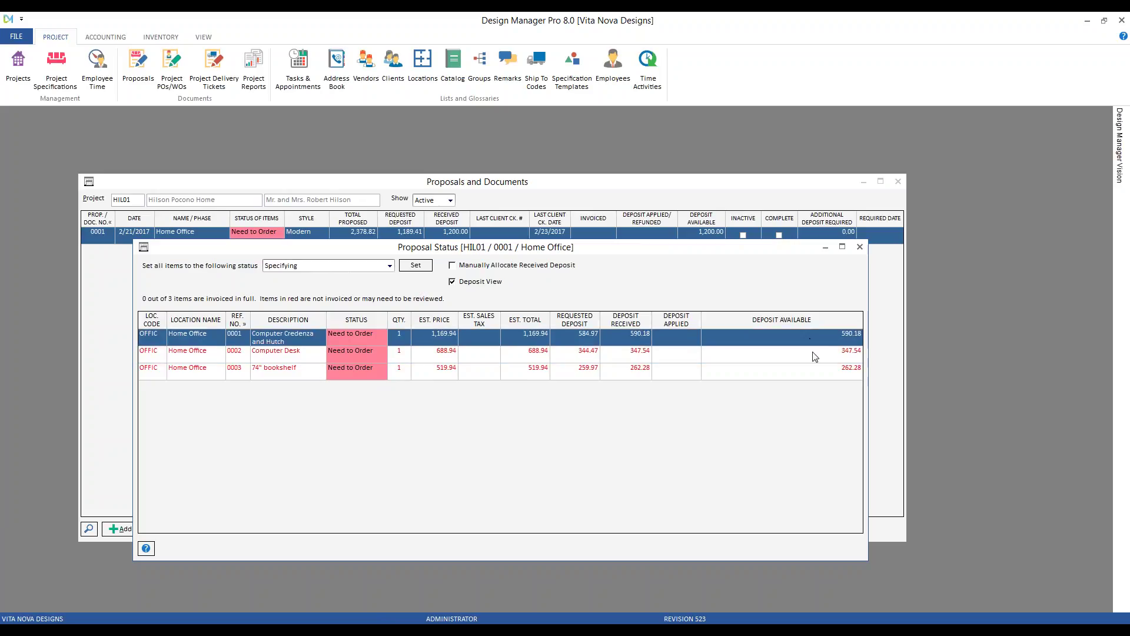
pyautogui.click(814, 353)
pyautogui.click(816, 371)
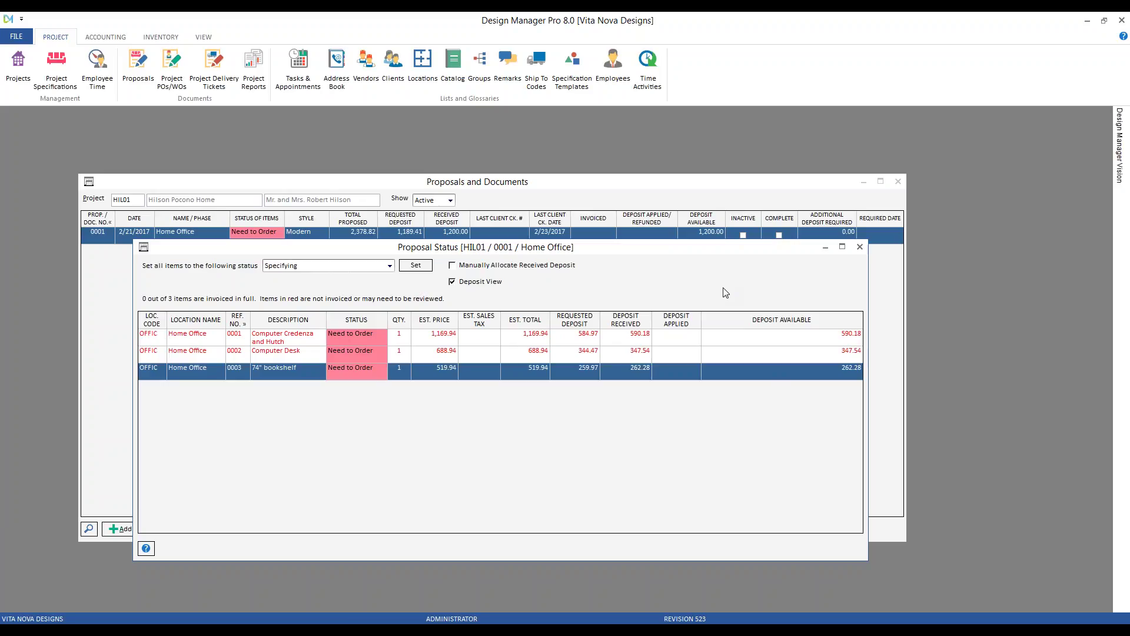
pyautogui.click(865, 246)
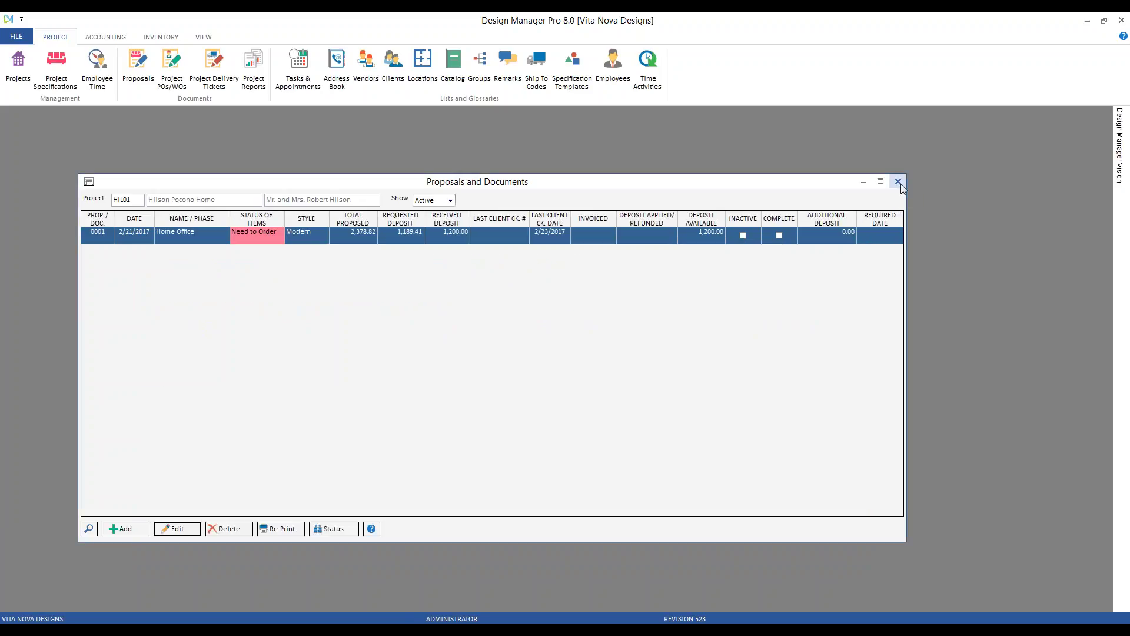
pyautogui.click(898, 181)
# Step: Start a client return for project HIL01 with Write Check to Client as the refund type
pyautogui.click(119, 38)
pyautogui.click(106, 68)
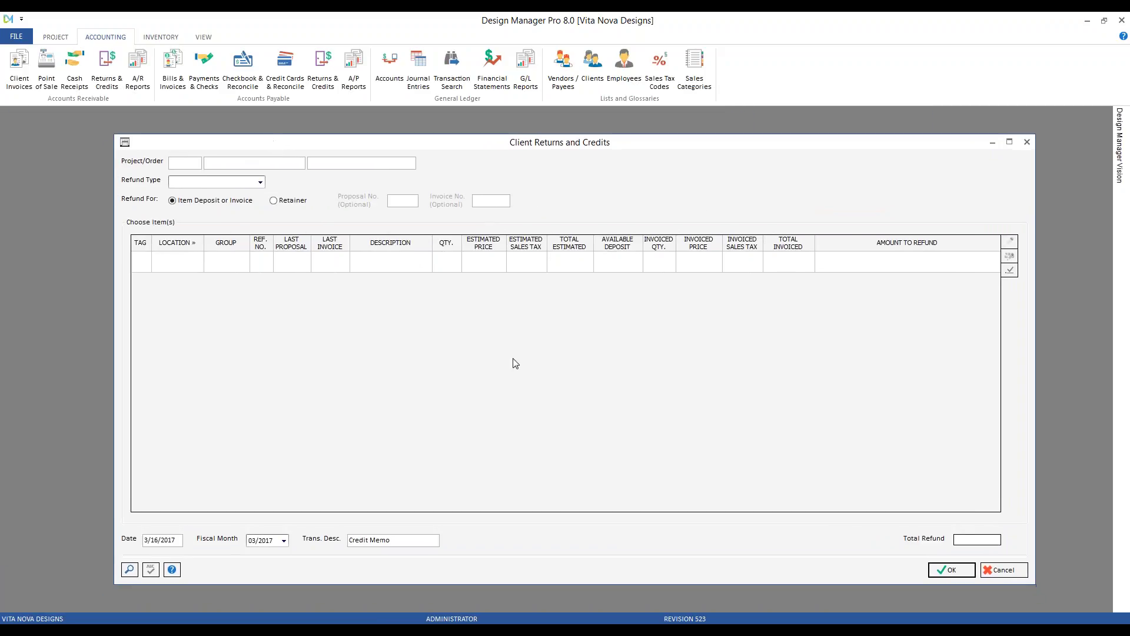
pyautogui.press('Return')
pyautogui.press('Down')
pyautogui.press('Down')
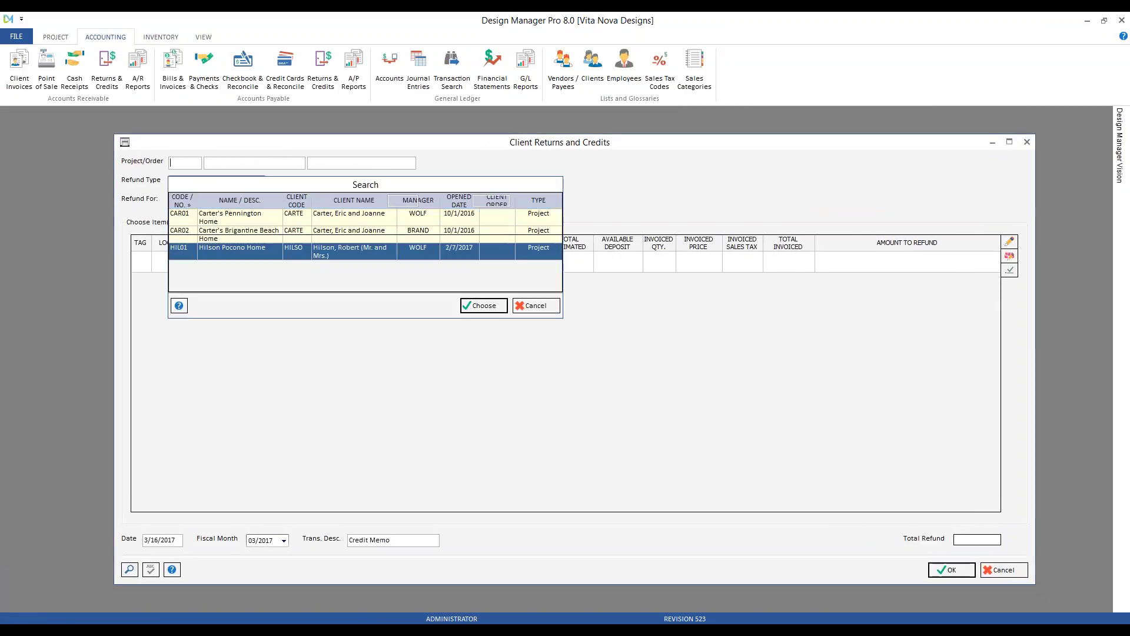
pyautogui.press('Return')
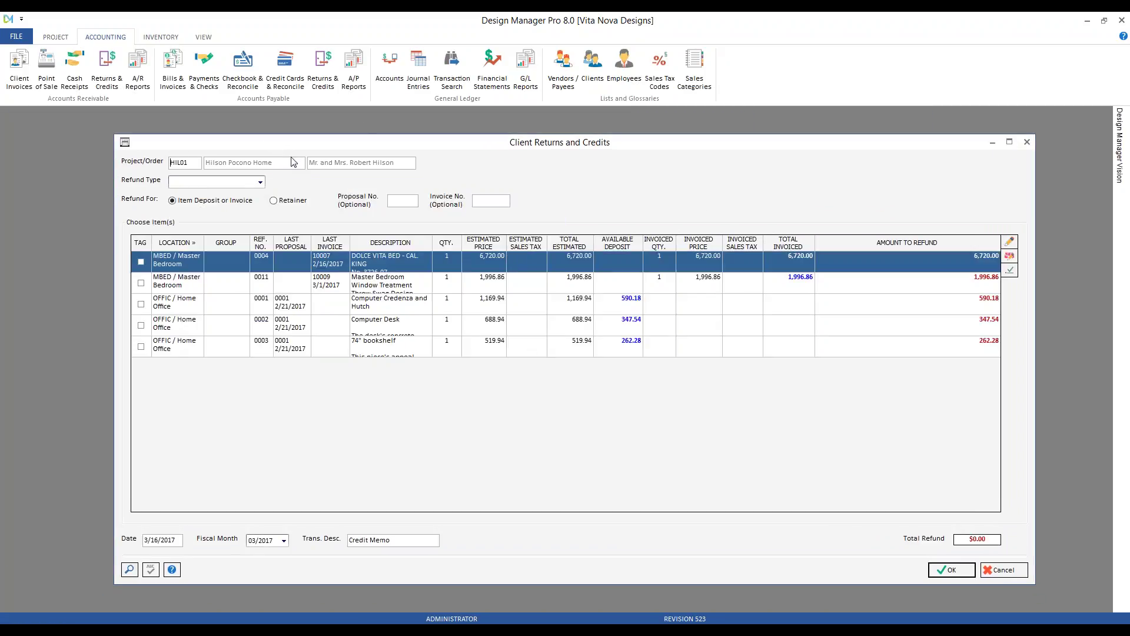
pyautogui.click(260, 183)
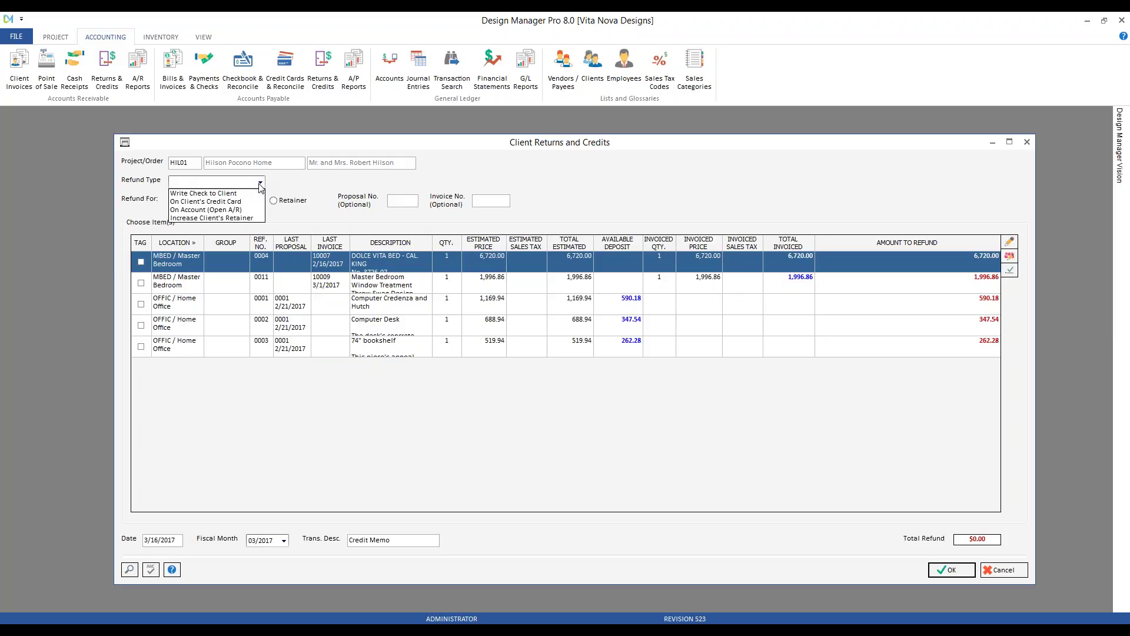
pyautogui.click(236, 193)
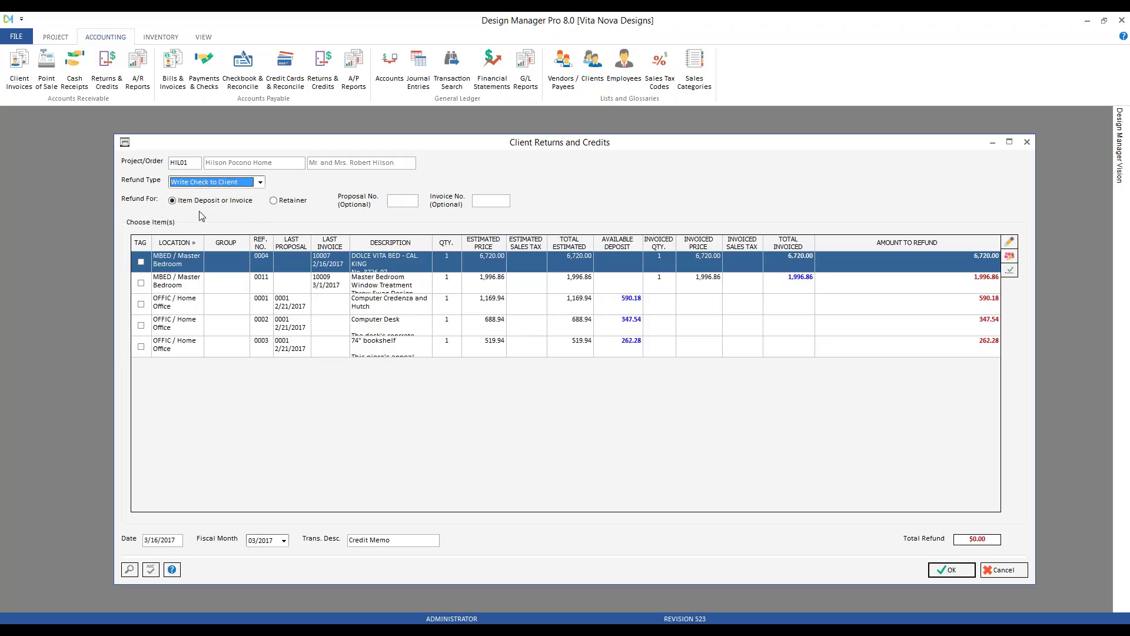
# Step: Look over the project's refundable items and limit the list to those on proposal 0001
pyautogui.click(352, 291)
pyautogui.click(347, 312)
pyautogui.click(348, 330)
pyautogui.click(354, 347)
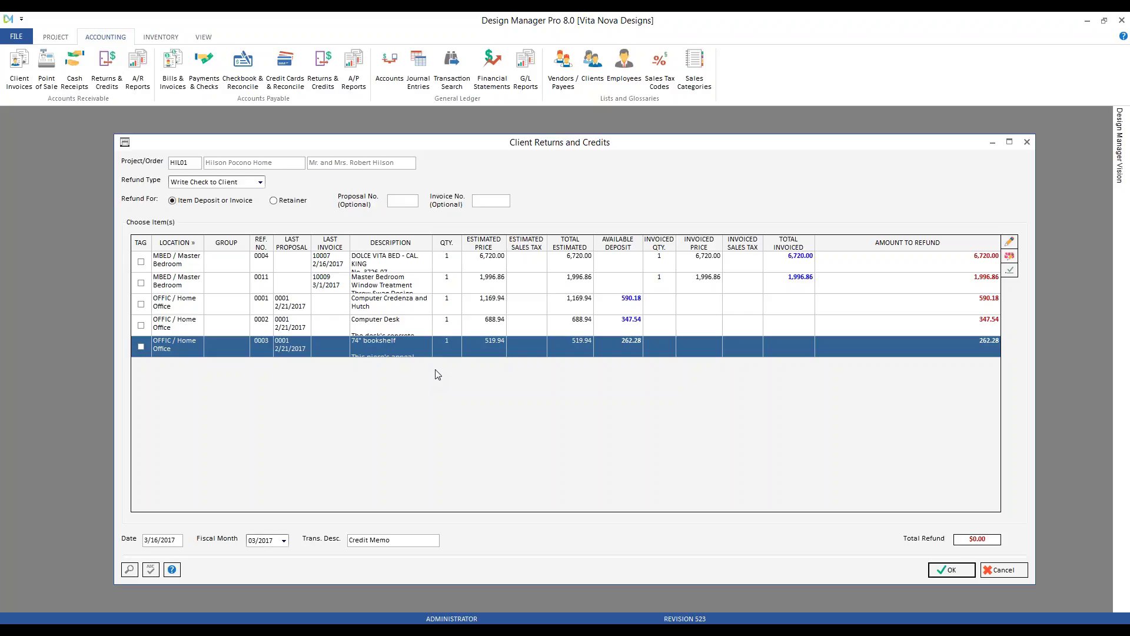
pyautogui.click(408, 201)
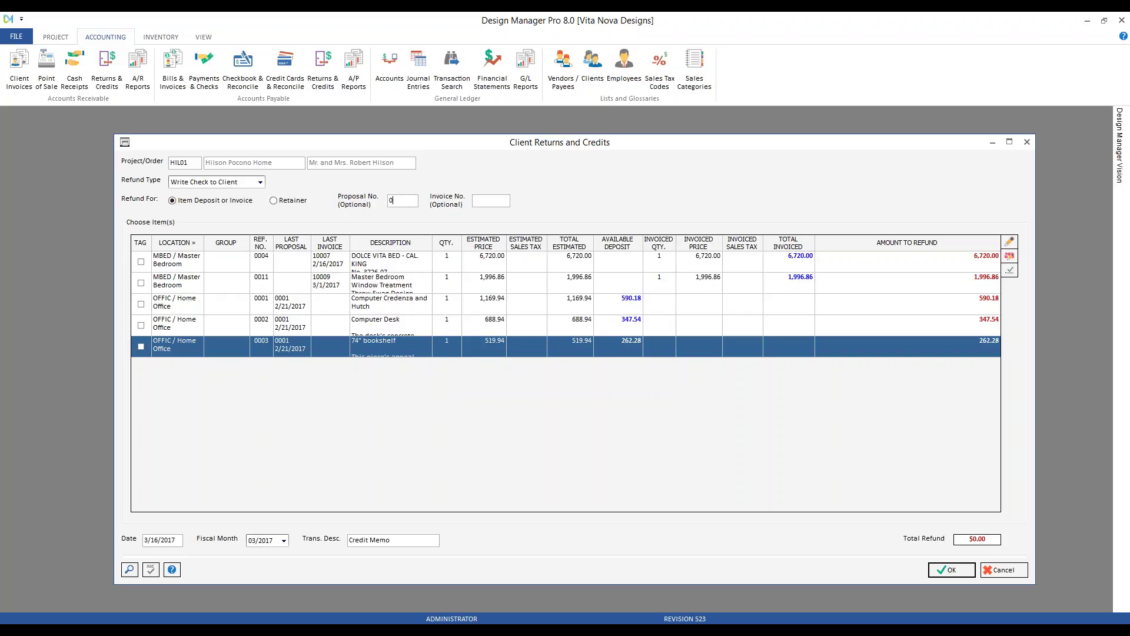
pyautogui.write('0001')
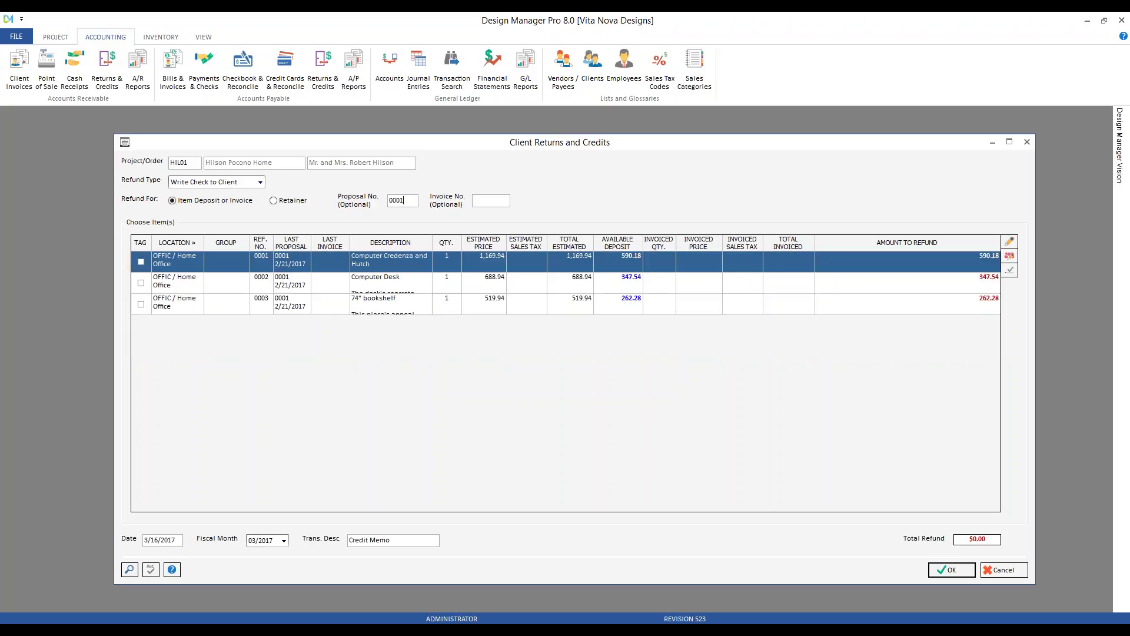
pyautogui.click(264, 282)
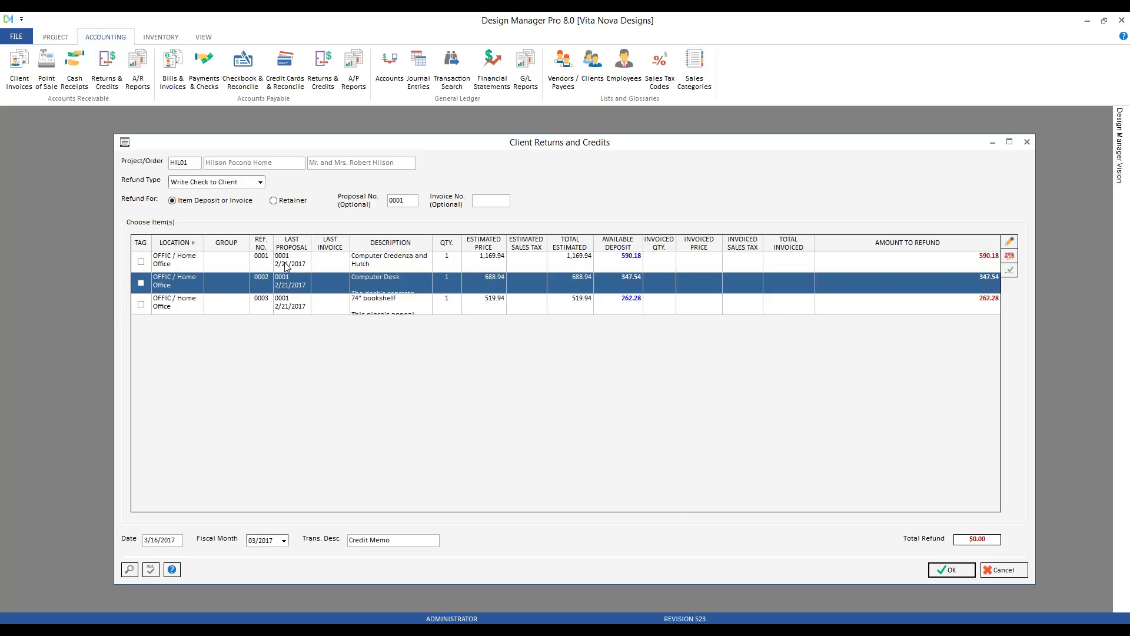
pyautogui.click(288, 303)
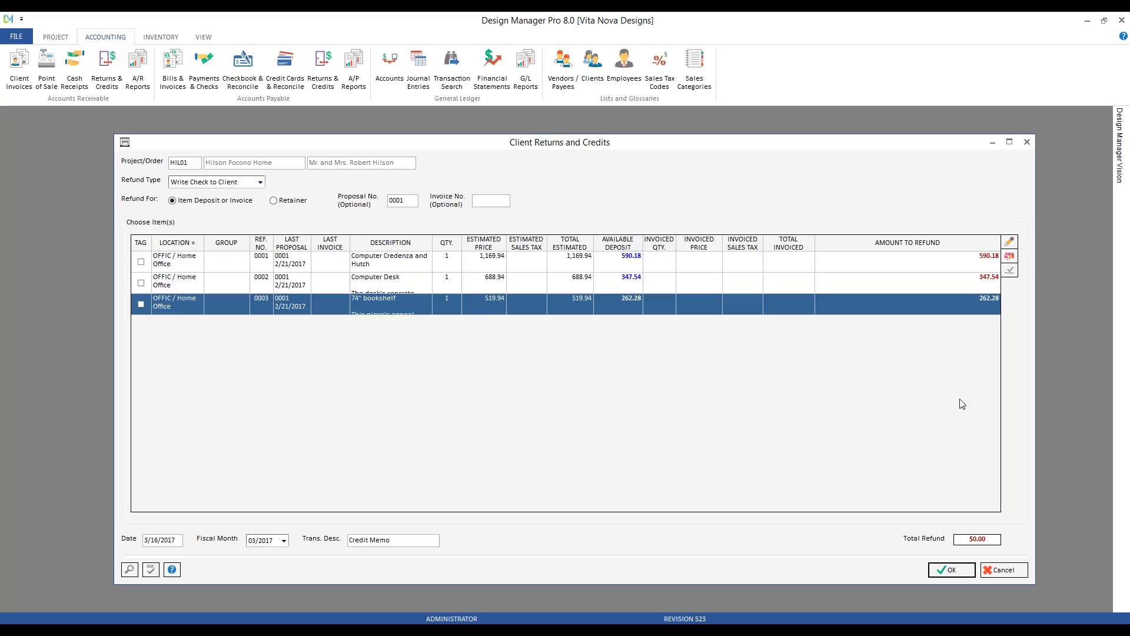
# Step: Tag all items on the proposal for the refund and clear those tags again
pyautogui.click(1011, 271)
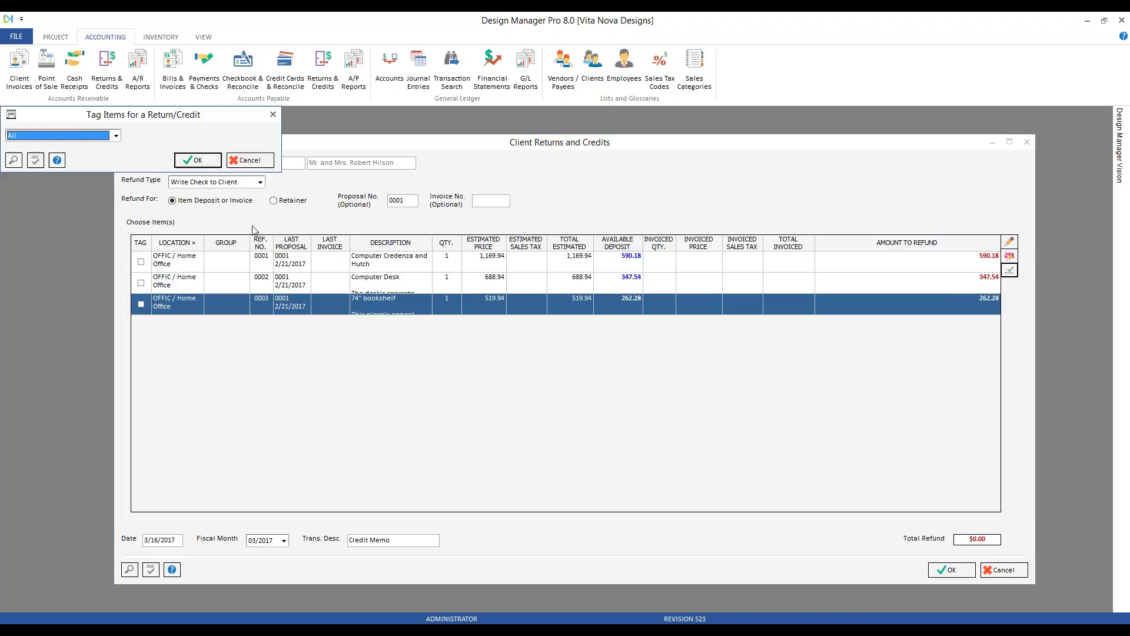
pyautogui.click(189, 160)
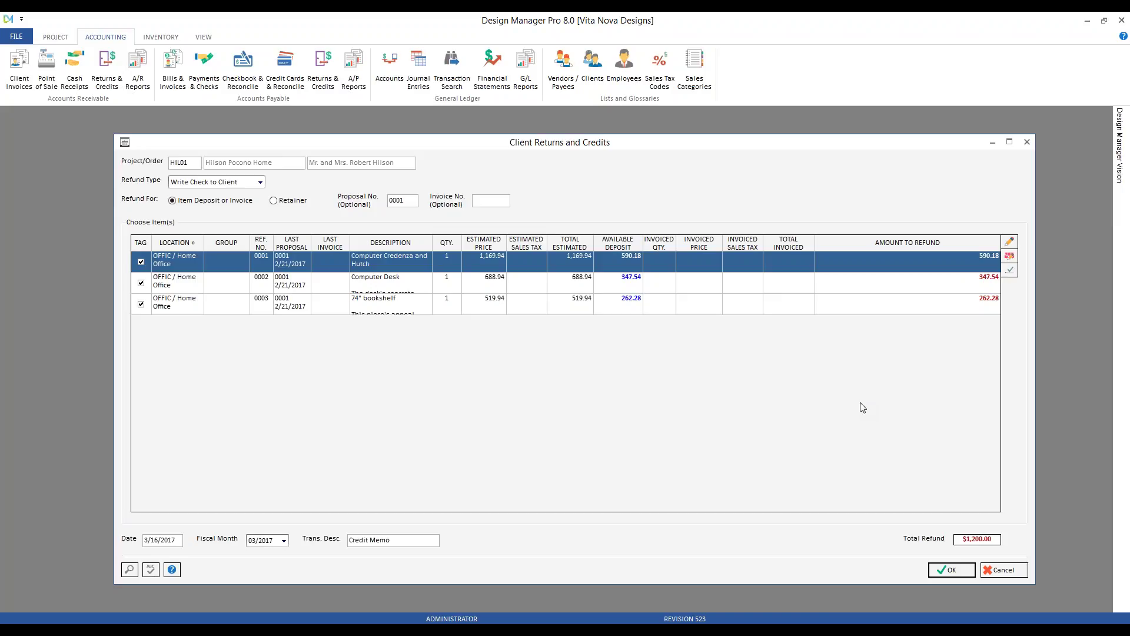
pyautogui.click(1009, 270)
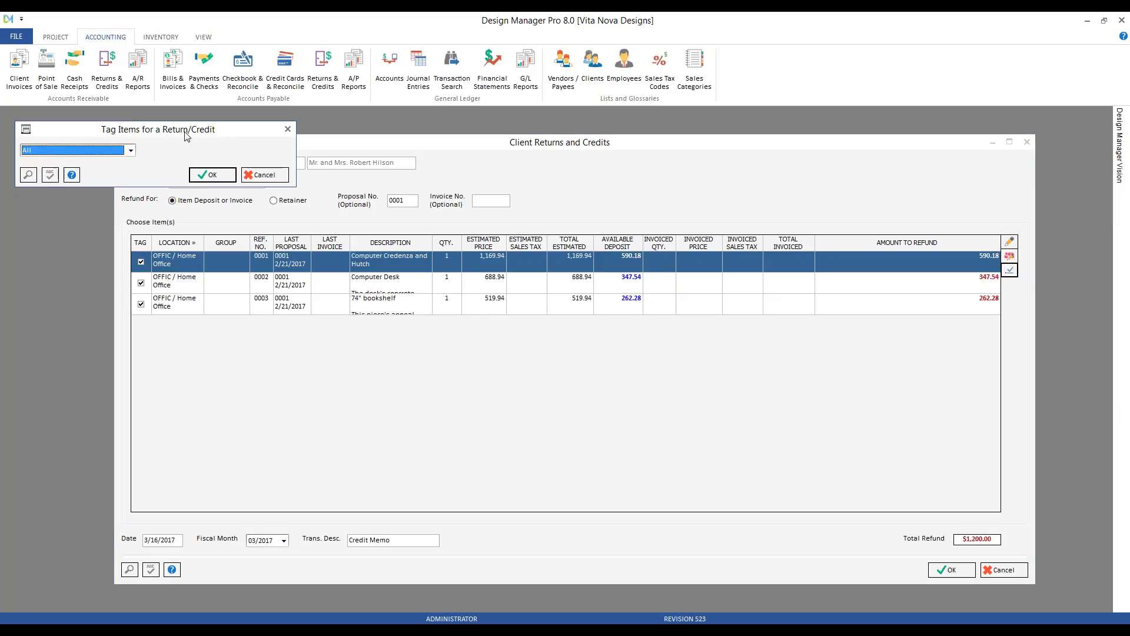
pyautogui.press('Down')
pyautogui.click(223, 176)
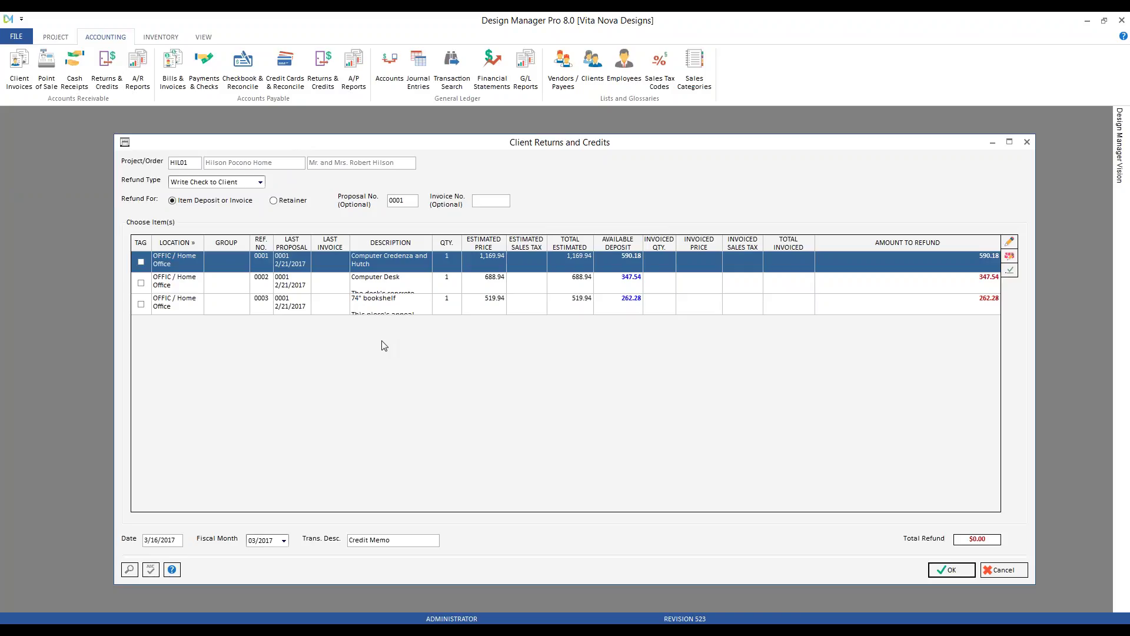
# Step: Tag the Computer Credenza and Hutch for refund and view its item specification, cancelling out without changes
pyautogui.click(142, 262)
pyautogui.click(1013, 259)
pyautogui.click(622, 365)
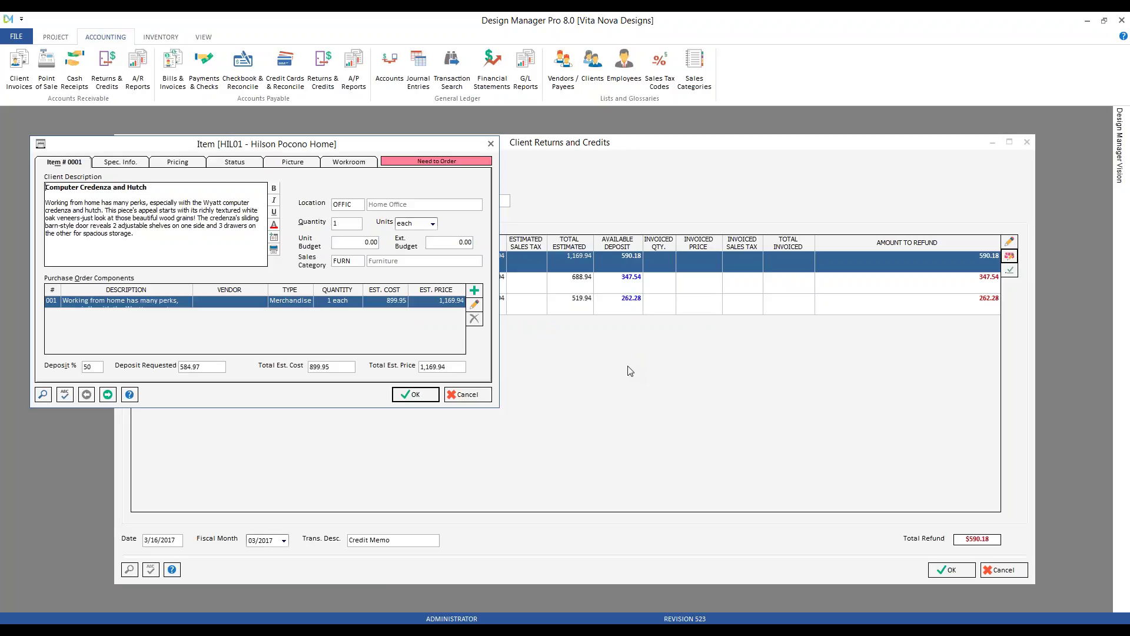
pyautogui.click(484, 395)
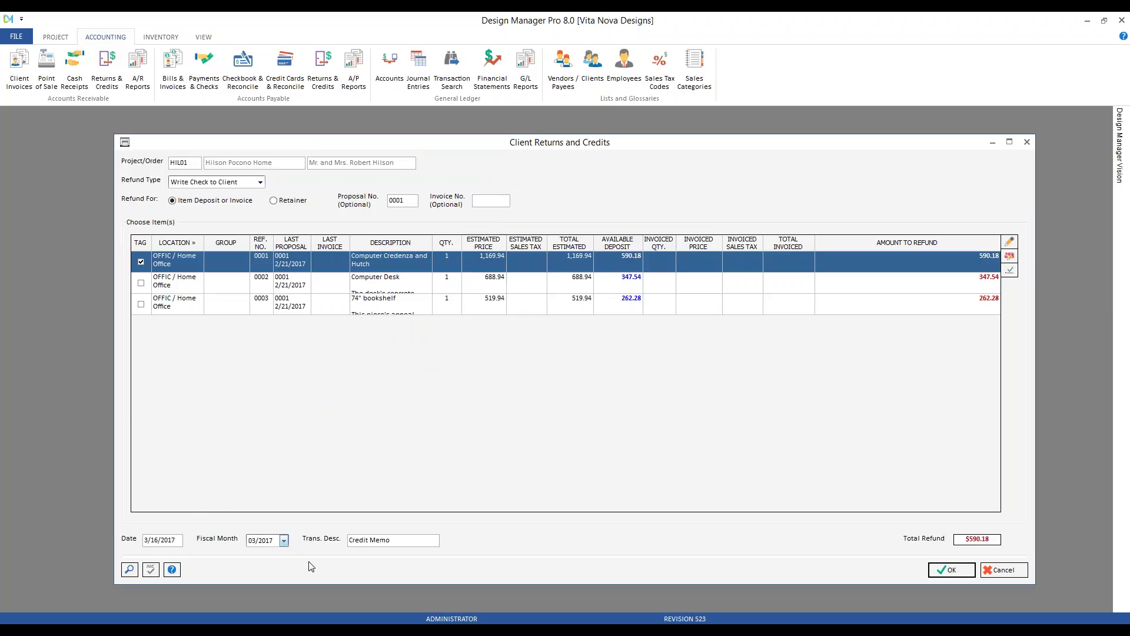
# Step: Process the refund with the transaction description "refund hutch deposit", going to its open A/P entry and closing that window
pyautogui.tripleClick(408, 540)
pyautogui.write('refund hutch deposit')
pyautogui.click(951, 571)
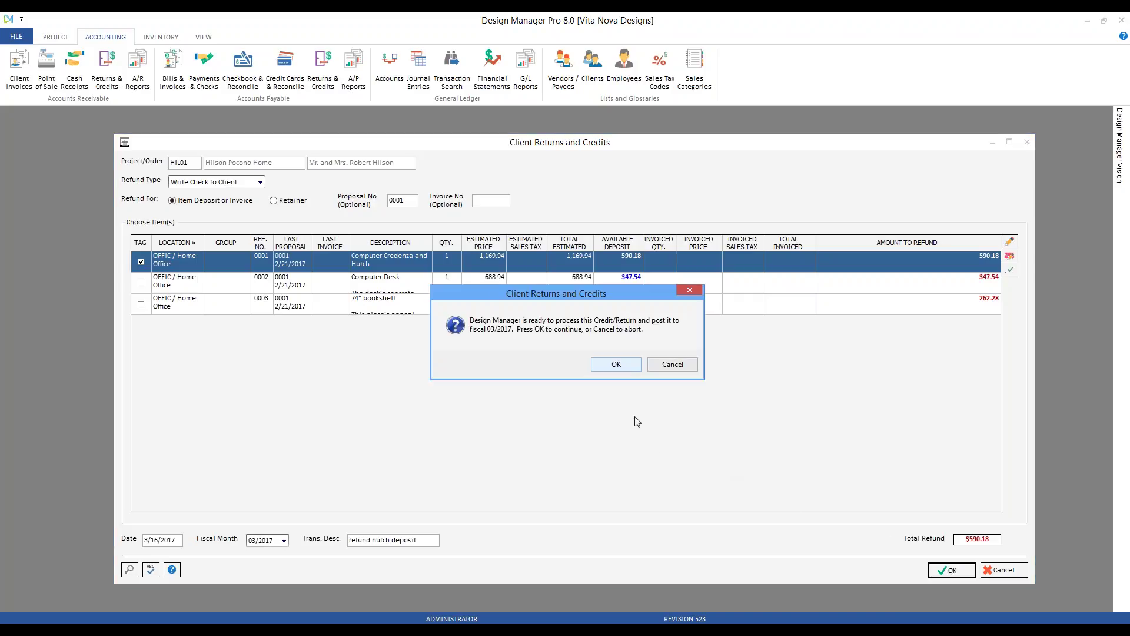
pyautogui.click(620, 365)
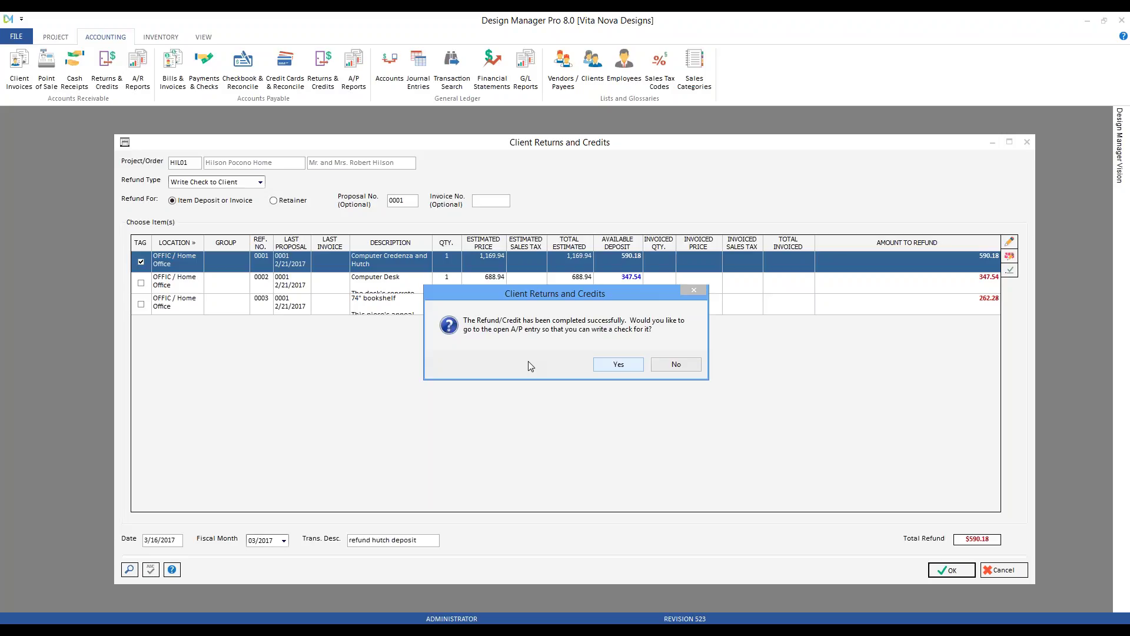
pyautogui.click(619, 364)
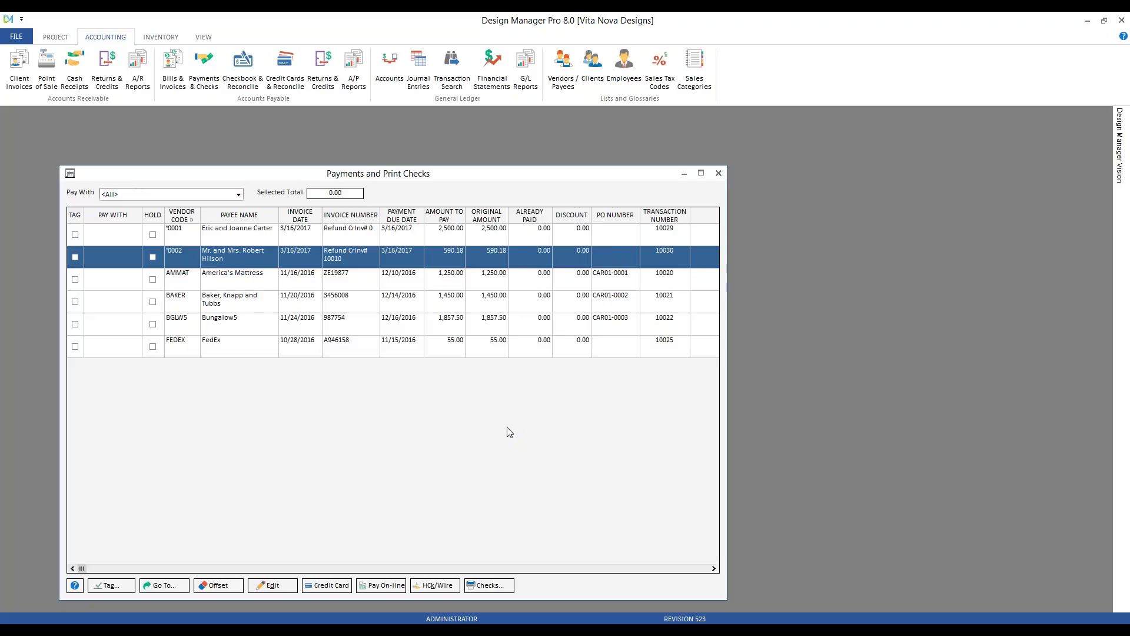
pyautogui.click(719, 174)
# Step: Examine the two refund entries for the hutch deposit among the existing cash receipts, closing the window
pyautogui.click(75, 67)
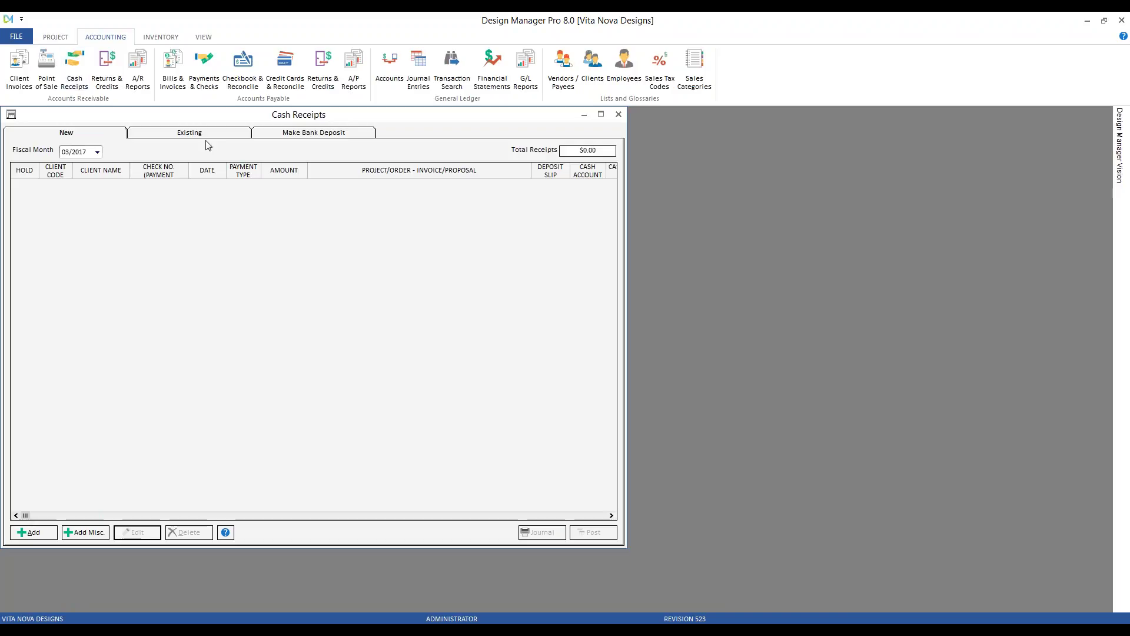
pyautogui.click(209, 134)
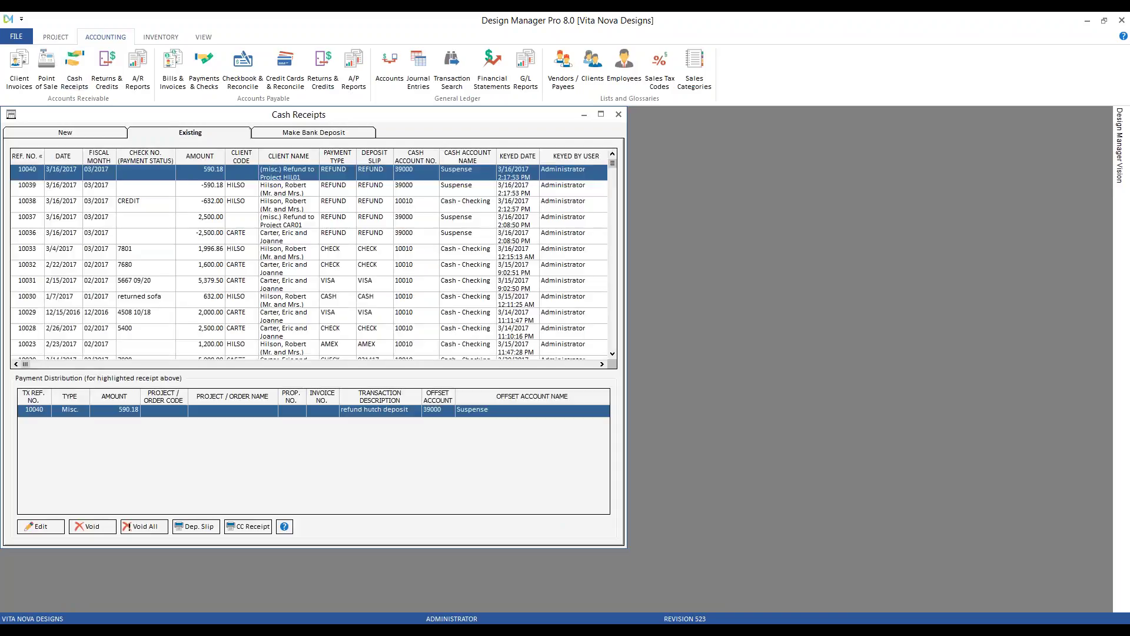
pyautogui.click(92, 190)
pyautogui.moveTo(168, 126); pyautogui.dragTo(321, 165)
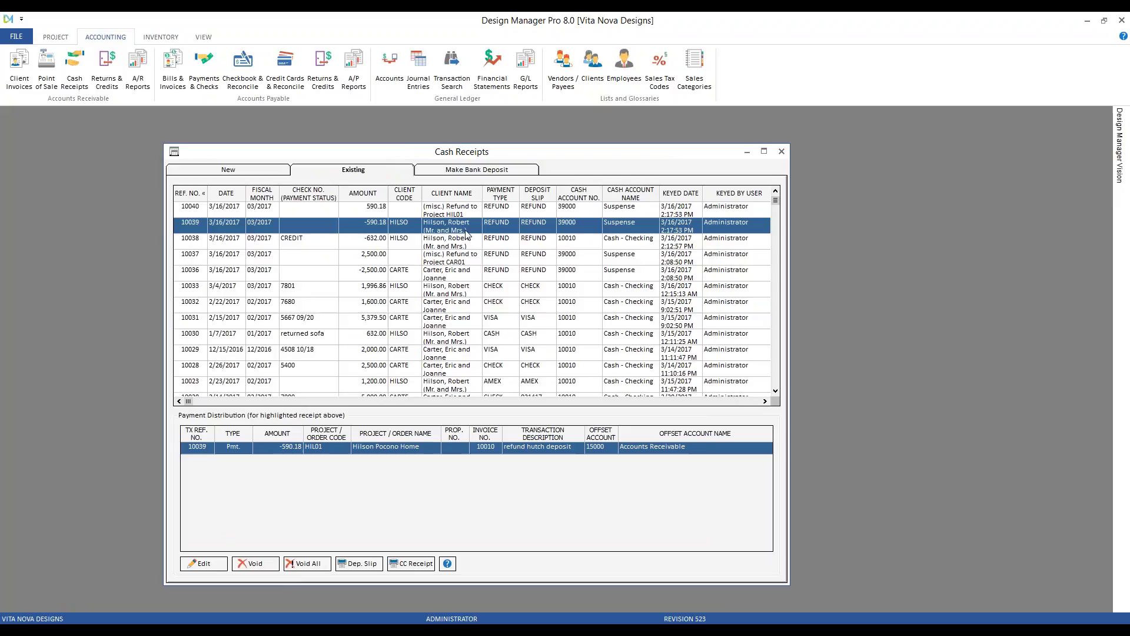
pyautogui.click(414, 215)
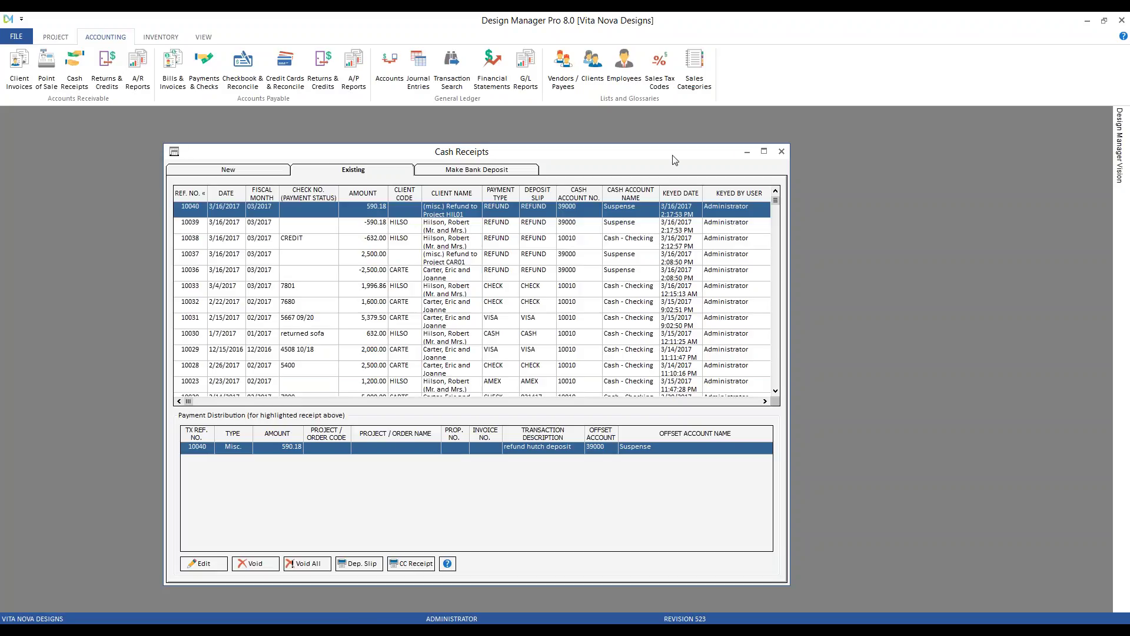
pyautogui.click(781, 152)
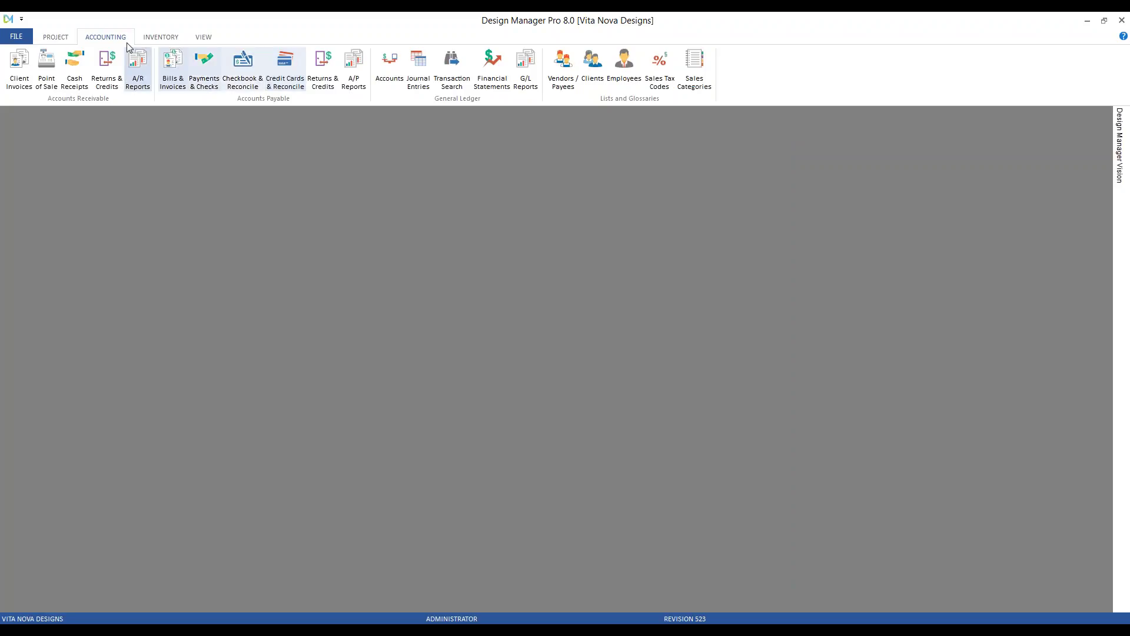
# Step: Show the proposals and documents for project HIL01 and check the Home Office proposal's applied or refunded deposit
pyautogui.click(55, 36)
pyautogui.click(147, 71)
pyautogui.write('HL')
pyautogui.write('L')
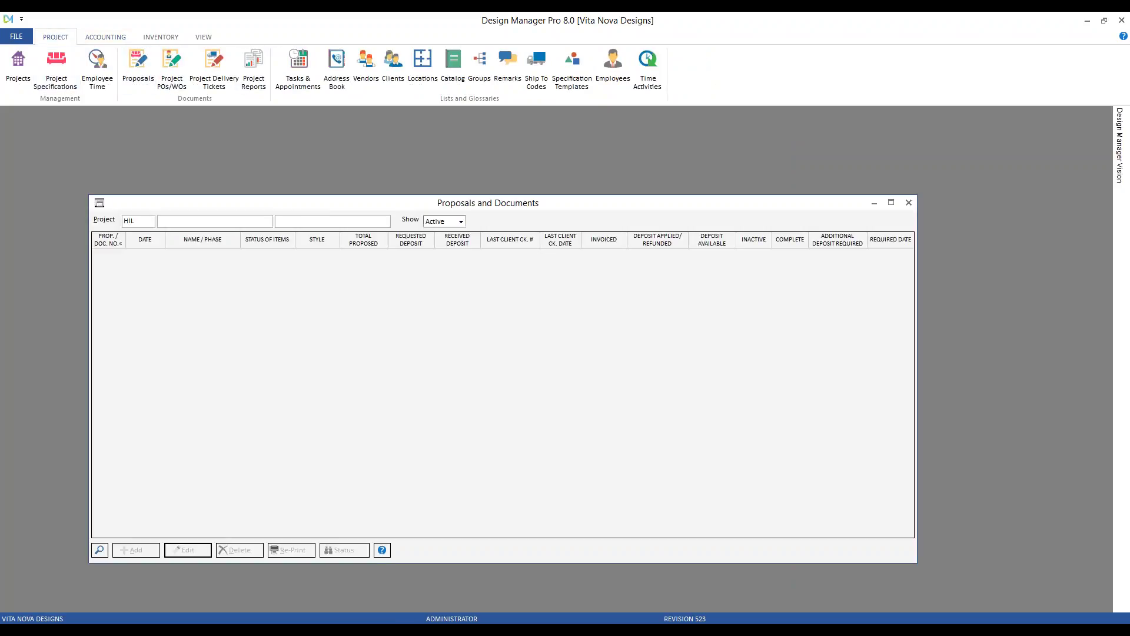
pyautogui.write('01')
pyautogui.press('Tab')
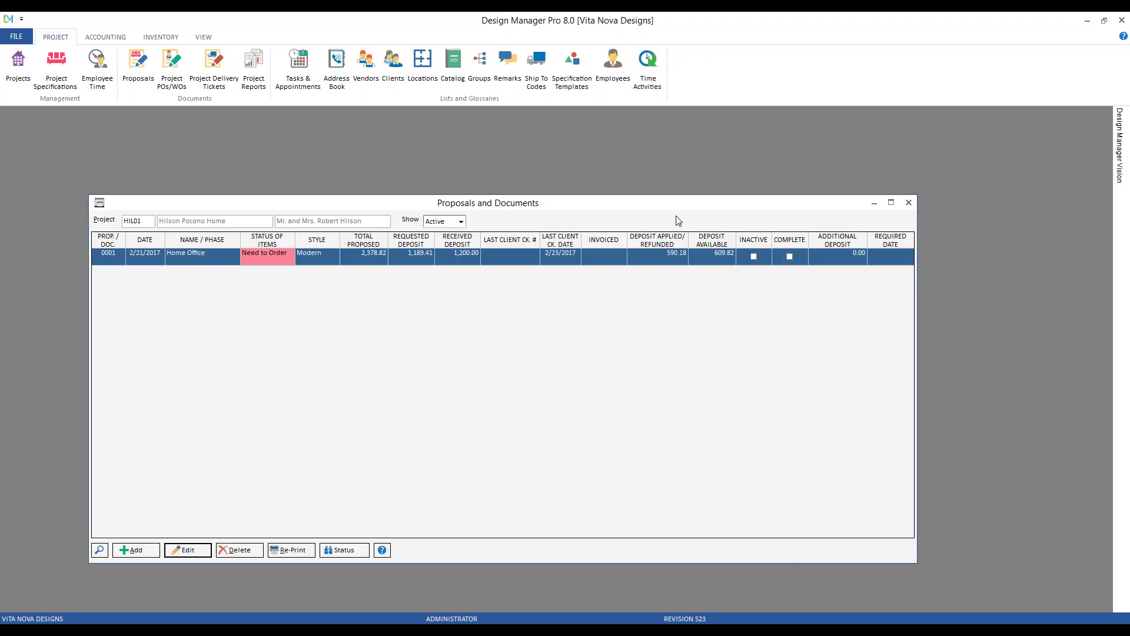
pyautogui.click(670, 263)
# Step: Examine the received, applied and available deposits of each item in the Home Office proposal's status
pyautogui.click(357, 549)
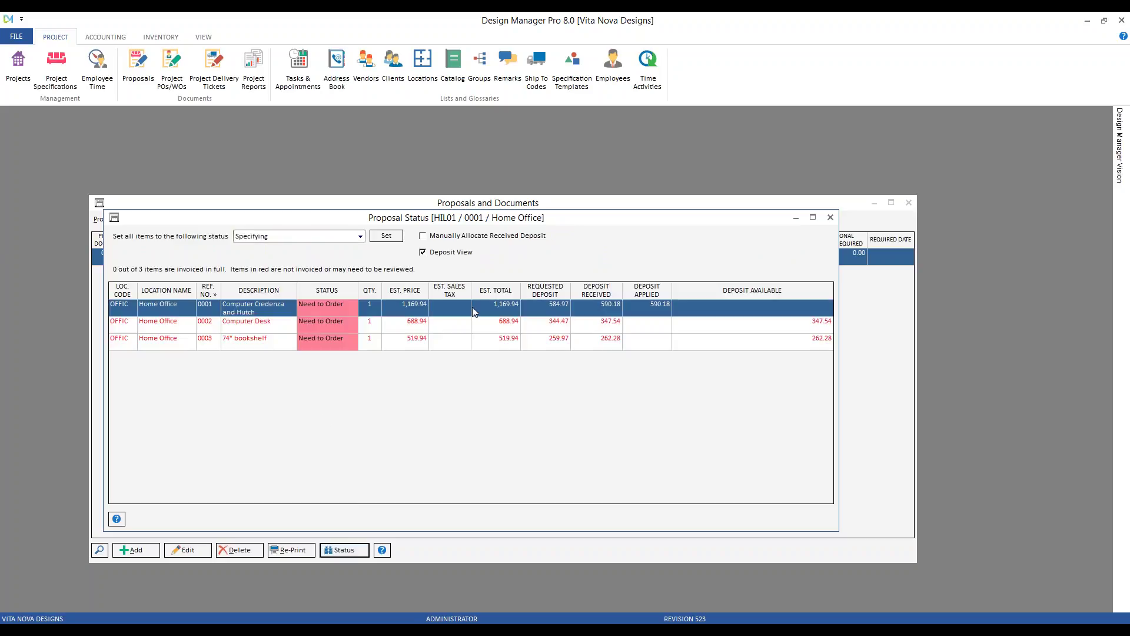
pyautogui.click(610, 323)
pyautogui.click(610, 339)
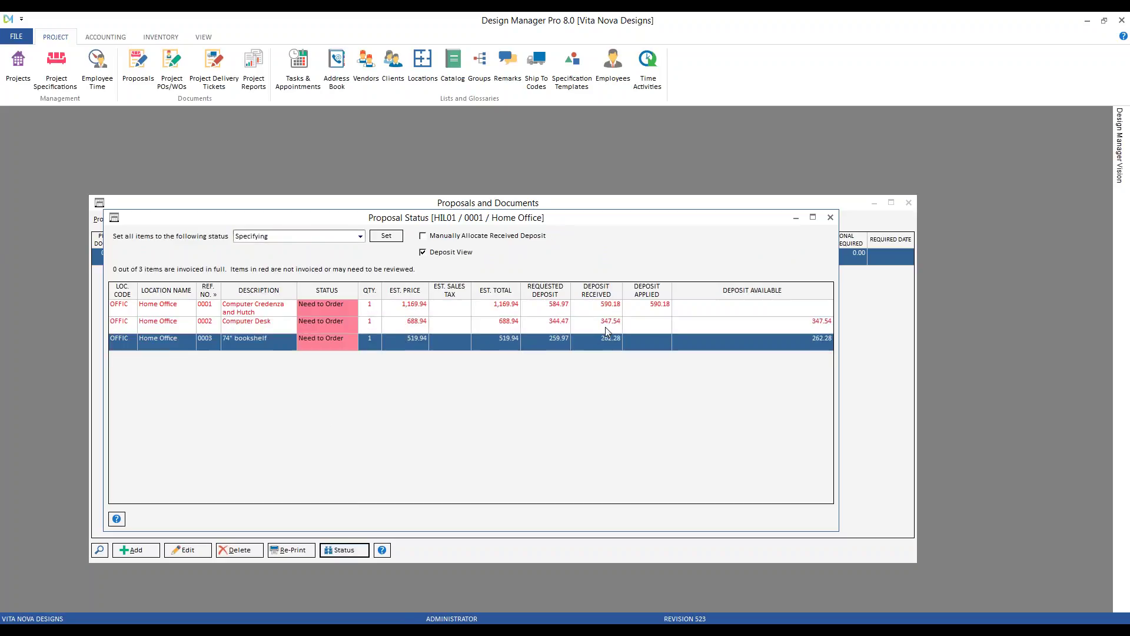
pyautogui.click(608, 325)
pyautogui.click(606, 307)
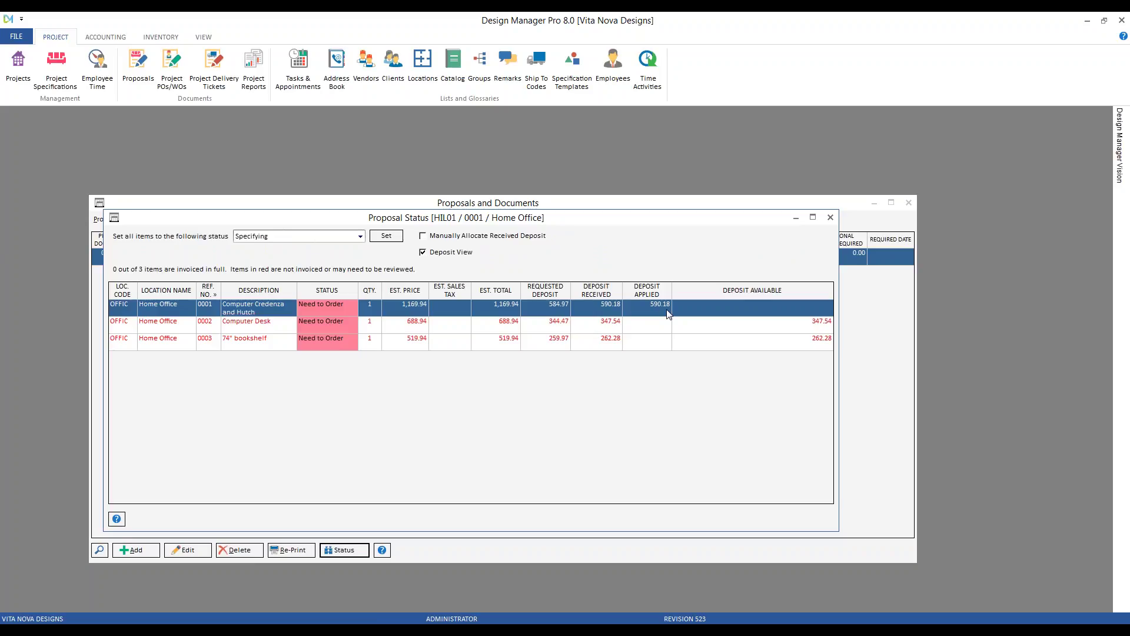
pyautogui.click(709, 304)
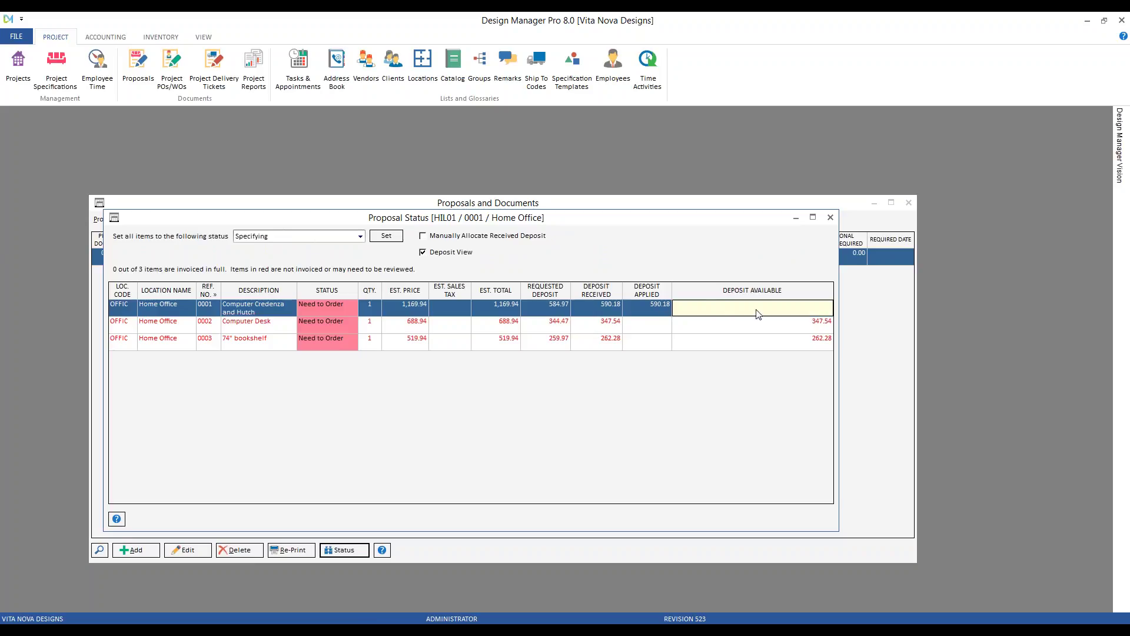
# Step: Check the deposits still available for the computer desk and the 74" bookshelf, closing the proposal status and proposals windows
pyautogui.click(744, 329)
pyautogui.click(743, 340)
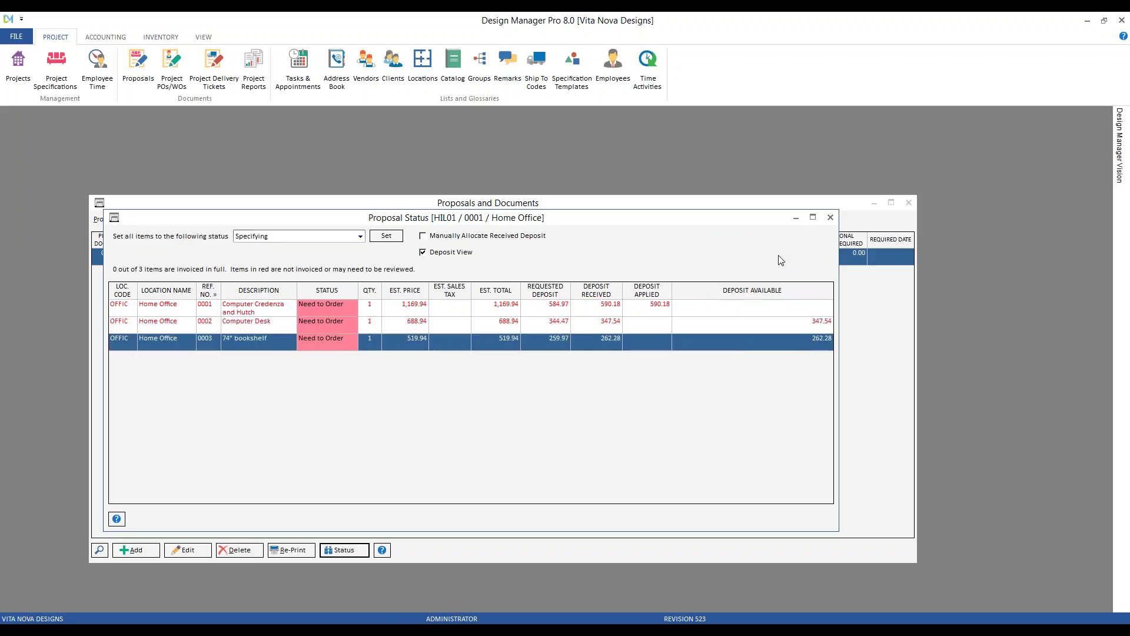
pyautogui.click(830, 217)
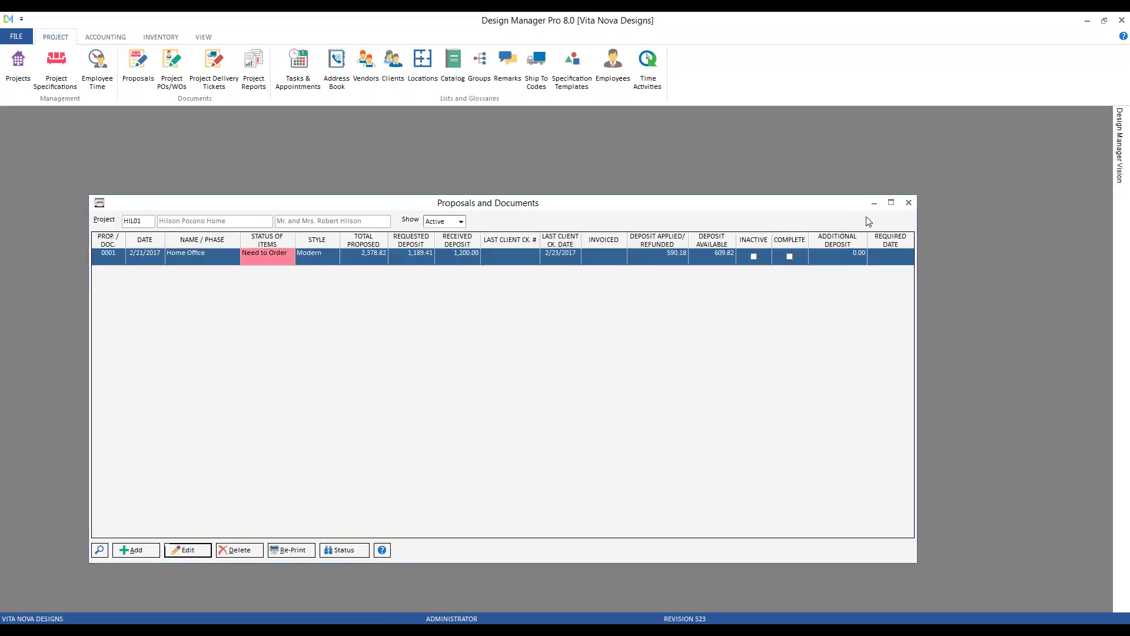
pyautogui.click(911, 203)
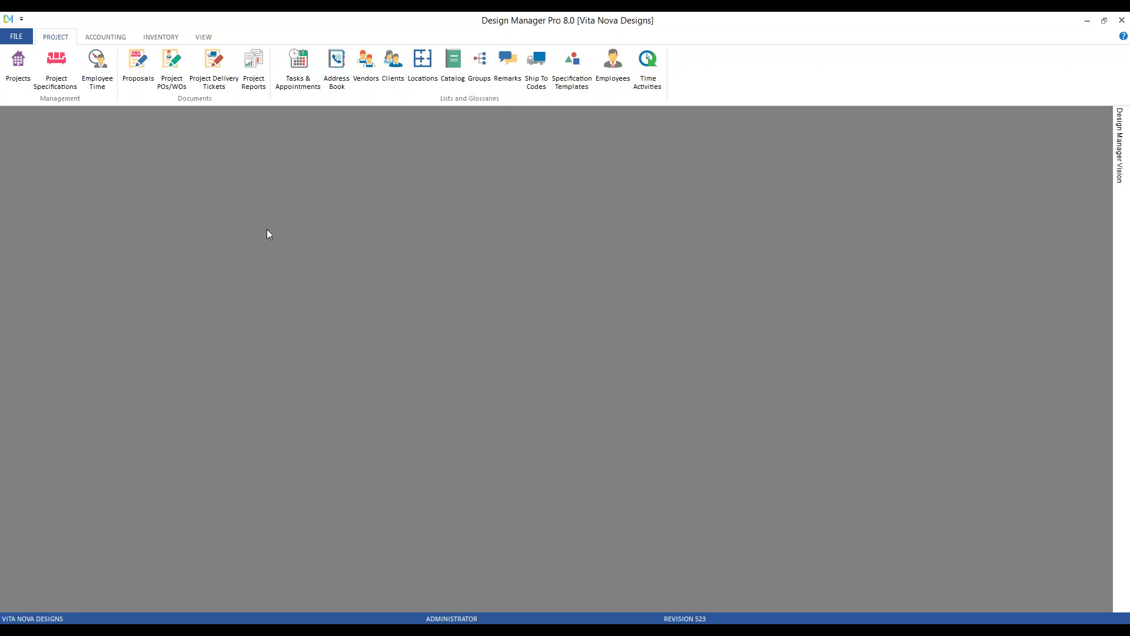
# Step: Show the existing client invoices and examine the credit entry for the hutch deposit refund
pyautogui.click(106, 36)
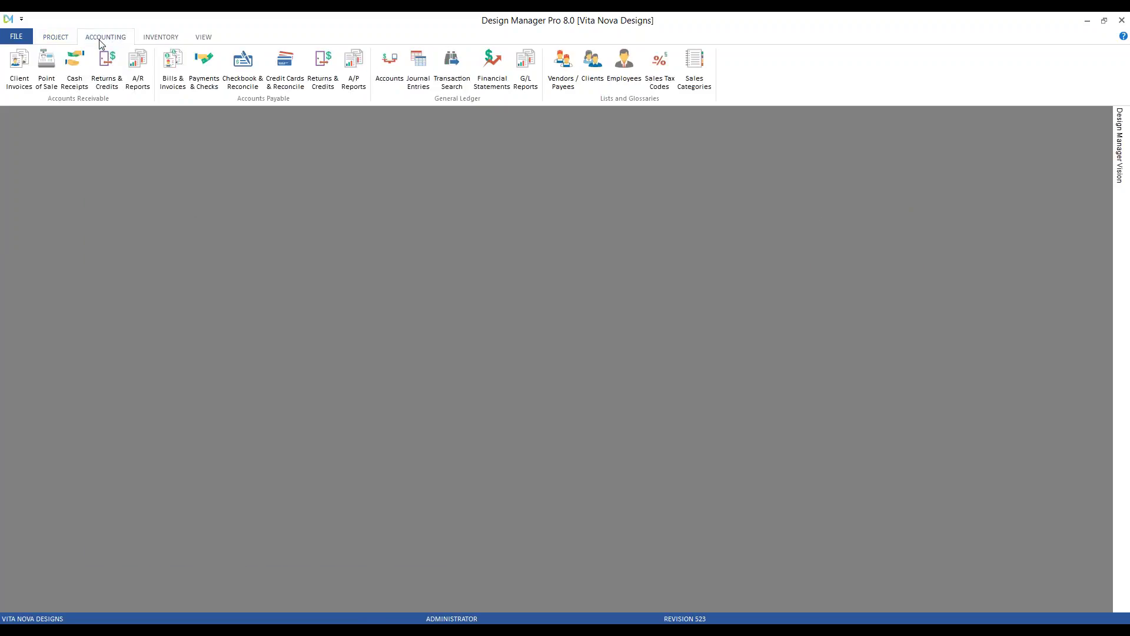
pyautogui.click(19, 69)
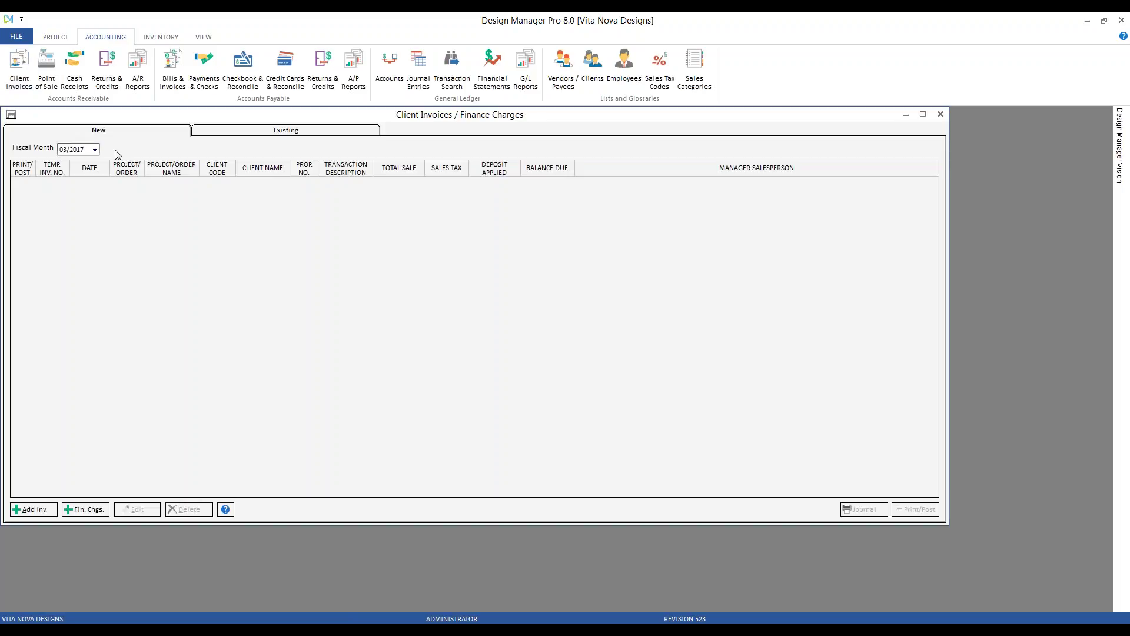
pyautogui.click(286, 132)
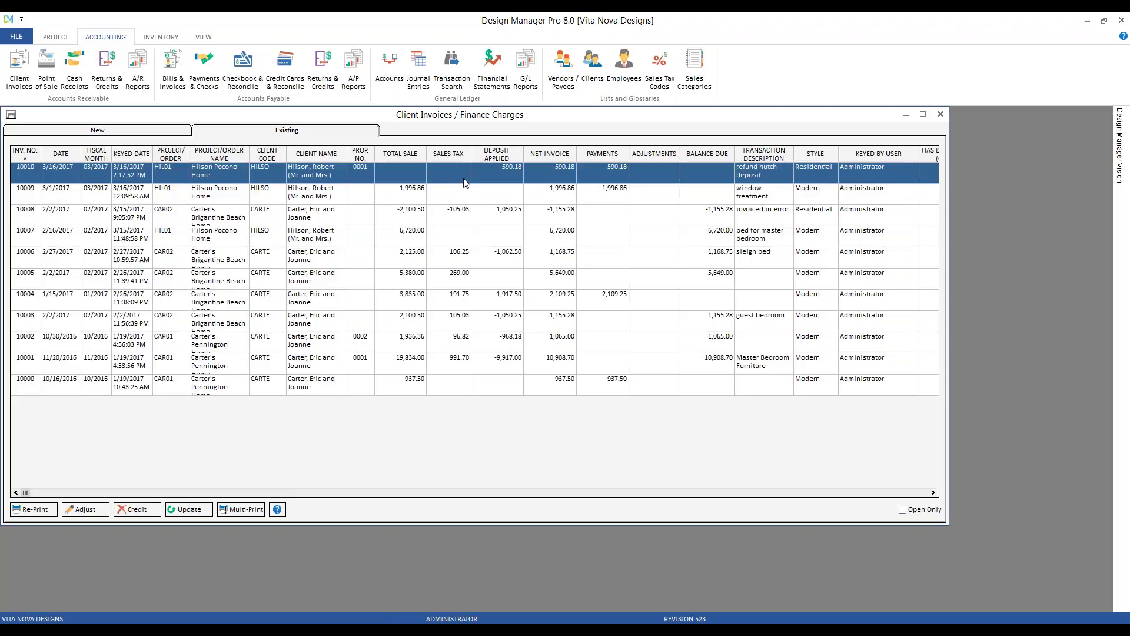
# Step: Preview the hutch deposit's credit memo in Modern style without showing payments, closing the preview and the client invoices window
pyautogui.click(37, 510)
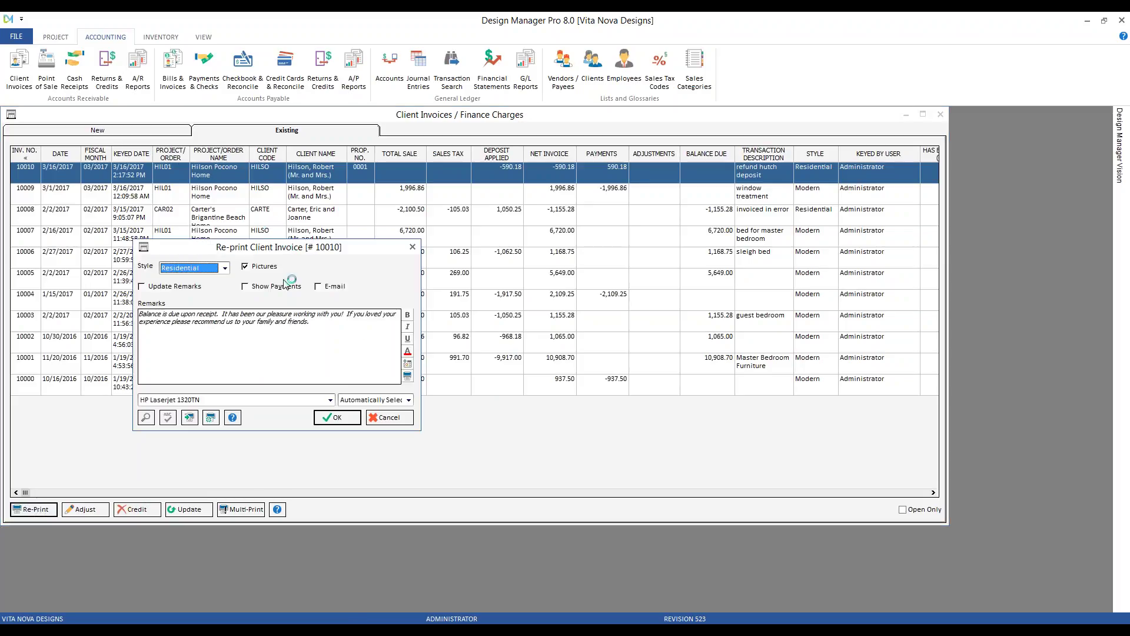
pyautogui.click(284, 286)
pyautogui.click(226, 269)
pyautogui.click(188, 280)
pyautogui.click(280, 289)
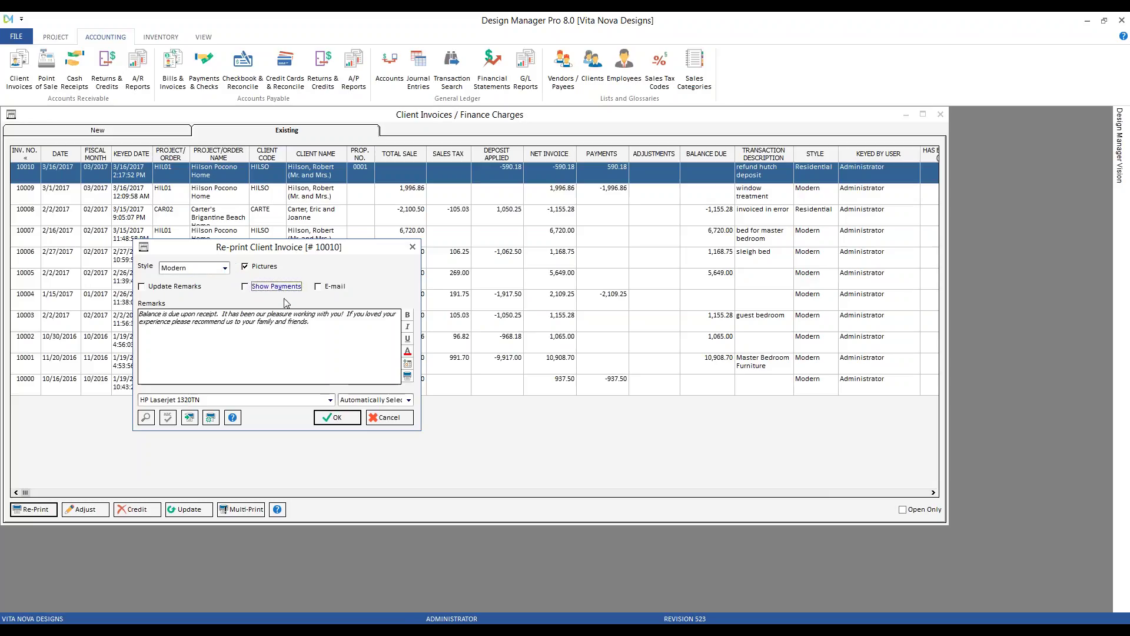
pyautogui.click(336, 417)
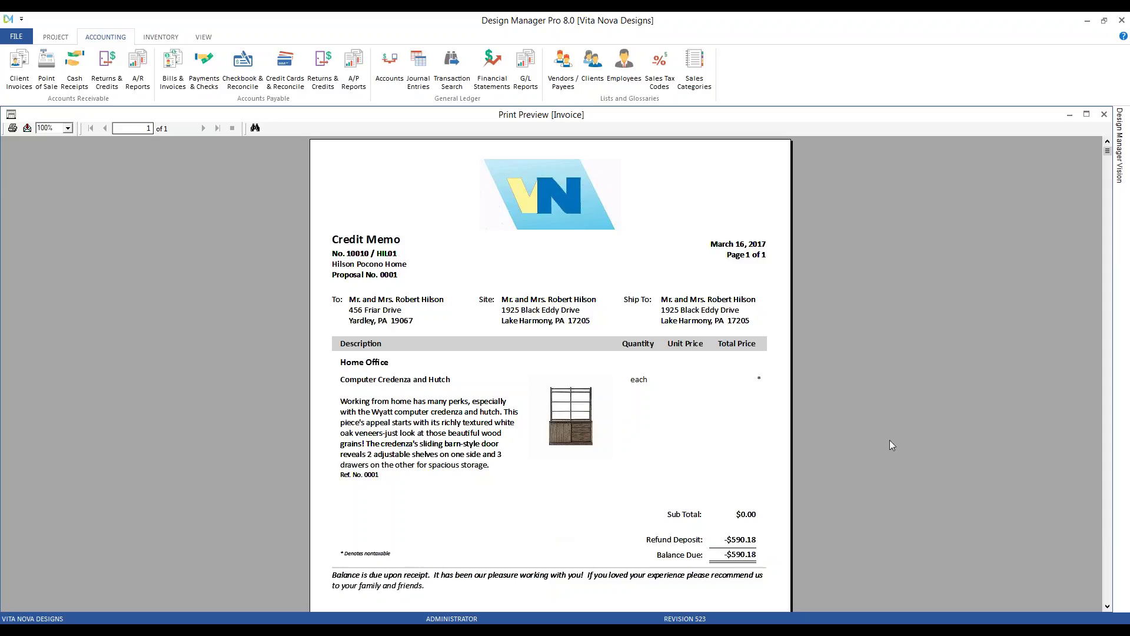
pyautogui.click(1104, 114)
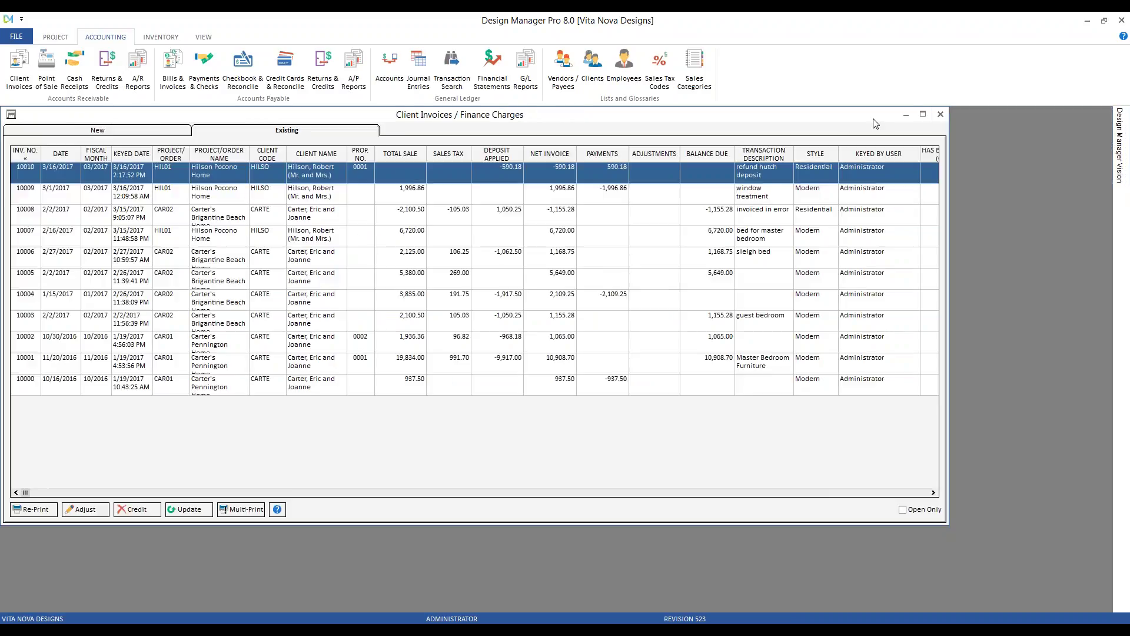
pyautogui.click(940, 114)
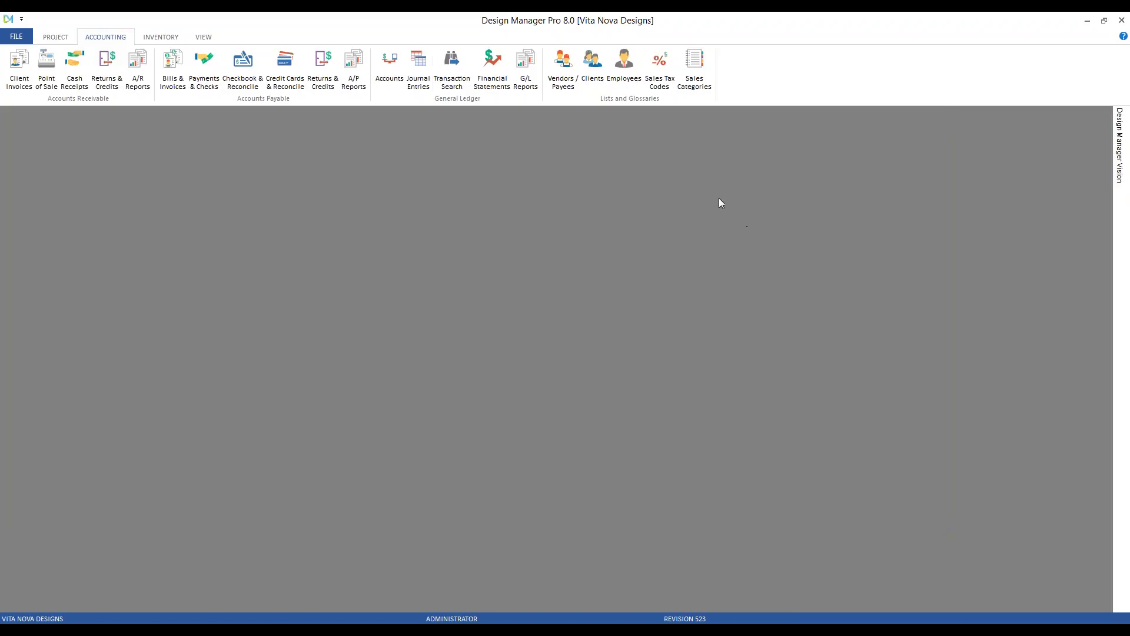
# Step: Show the proposals and documents for project CAR02, sorted by ascending proposal number
pyautogui.click(58, 38)
pyautogui.click(128, 77)
pyautogui.write('CAR02')
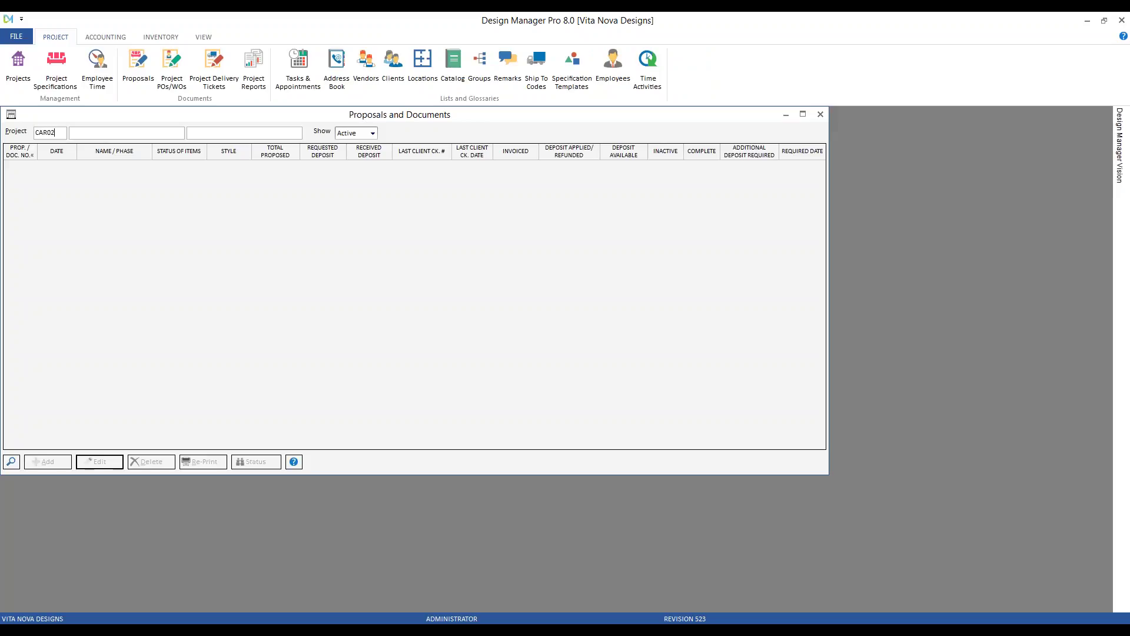
pyautogui.press('Tab')
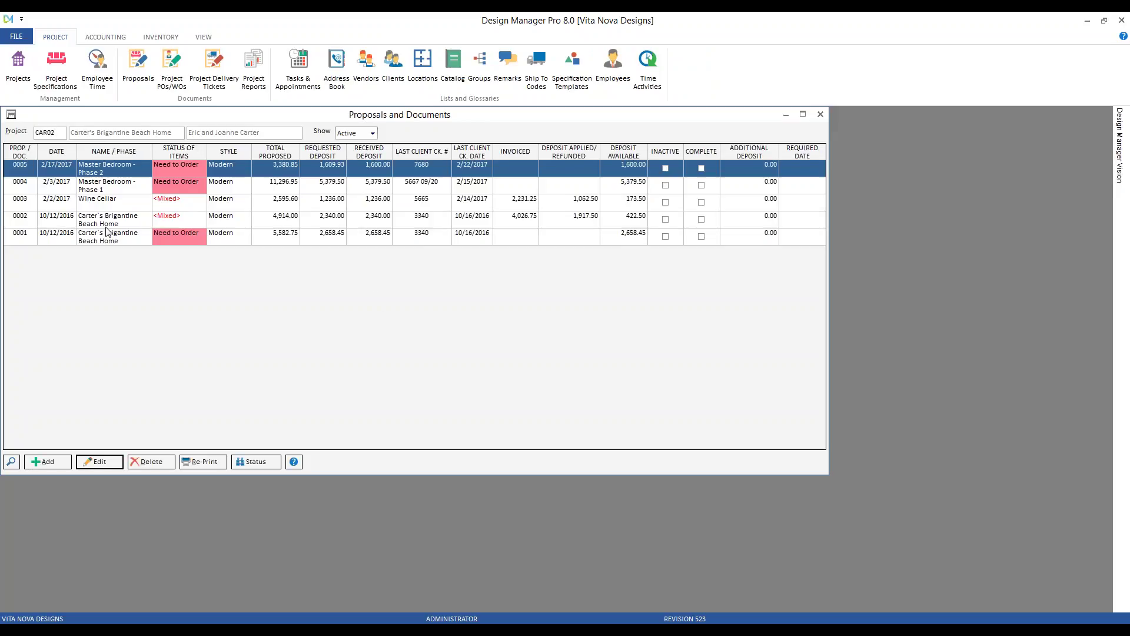
pyautogui.click(23, 151)
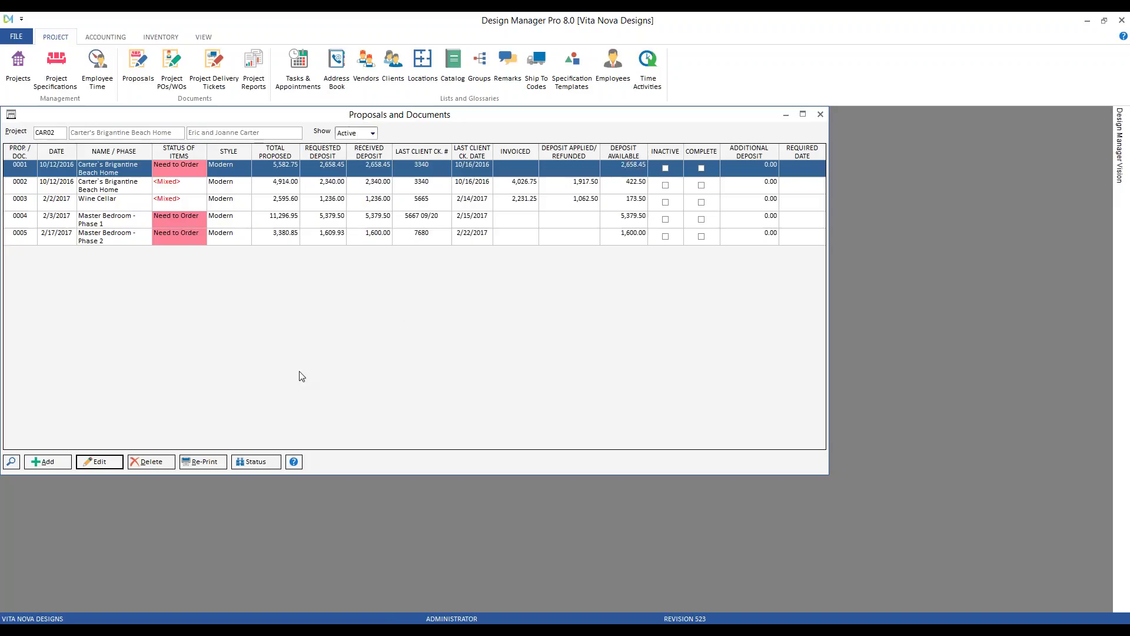
# Step: Examine the available deposits of the items in proposal 0001, including the Italian leather sofa, and close both proposal windows
pyautogui.click(268, 462)
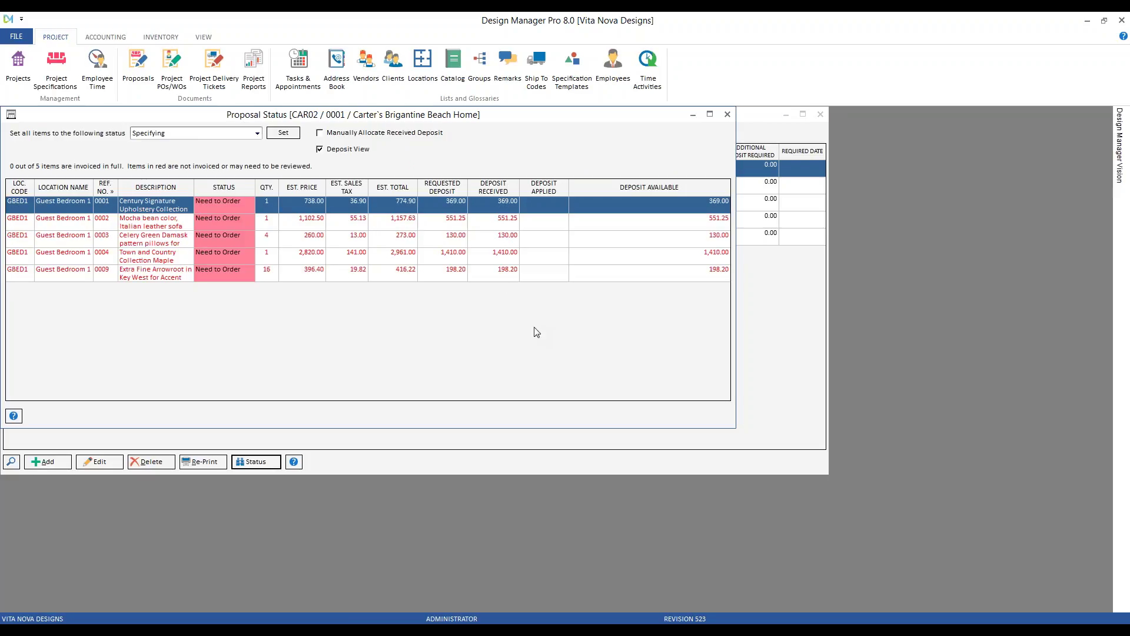
pyautogui.click(654, 277)
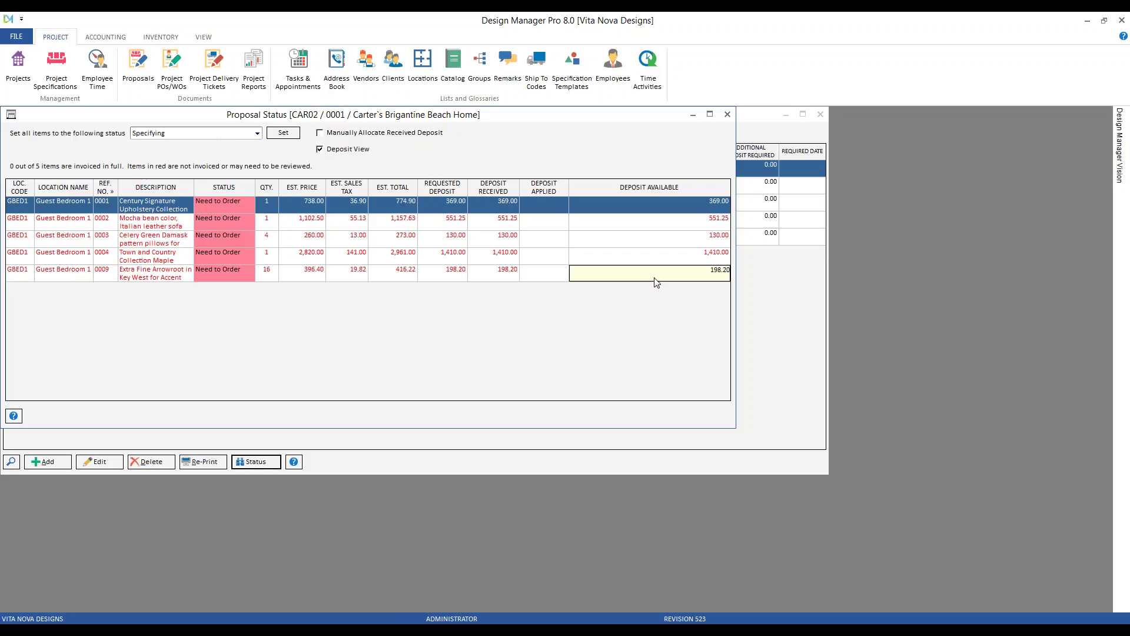
pyautogui.click(183, 227)
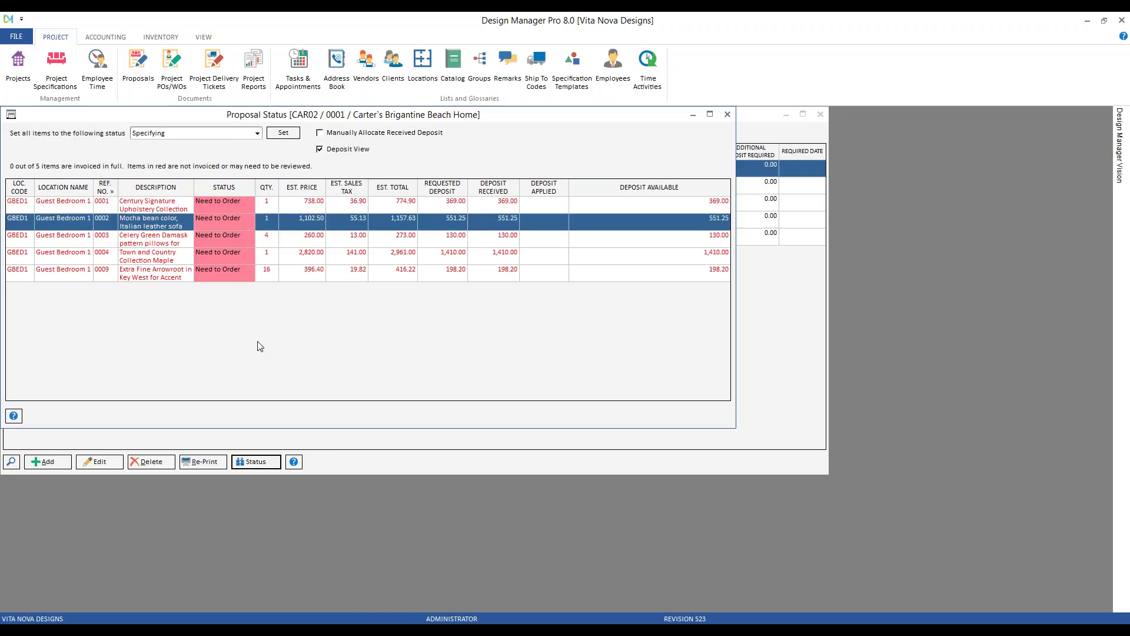
pyautogui.click(727, 115)
pyautogui.click(820, 114)
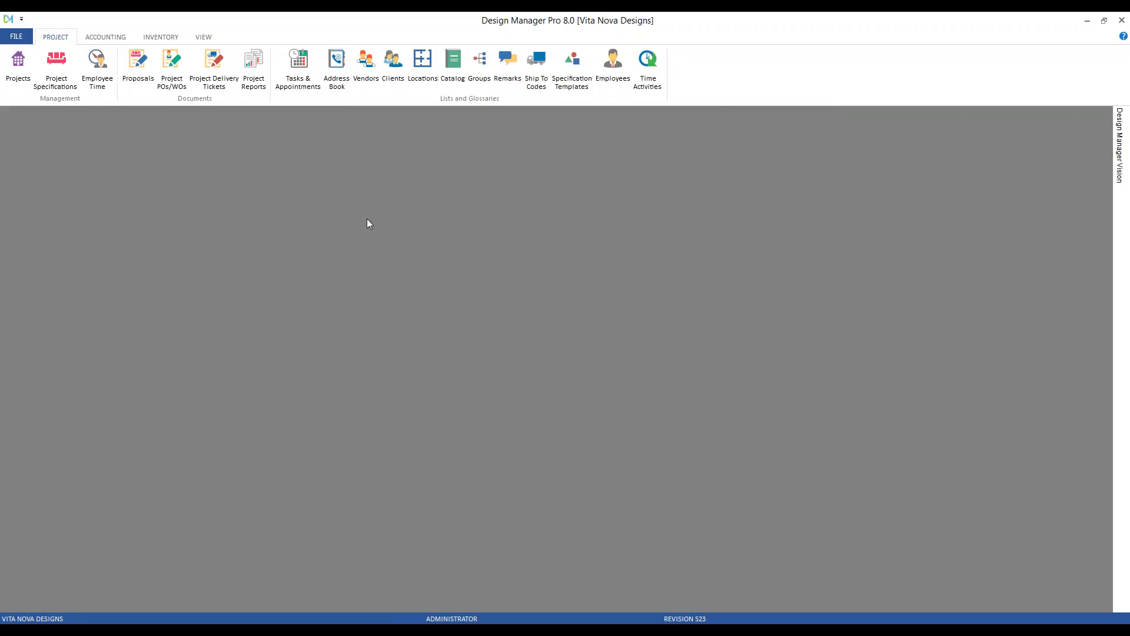
# Step: Start a client return and credit for project CAR02 with the refund type On Account (Open A/R)
pyautogui.click(120, 40)
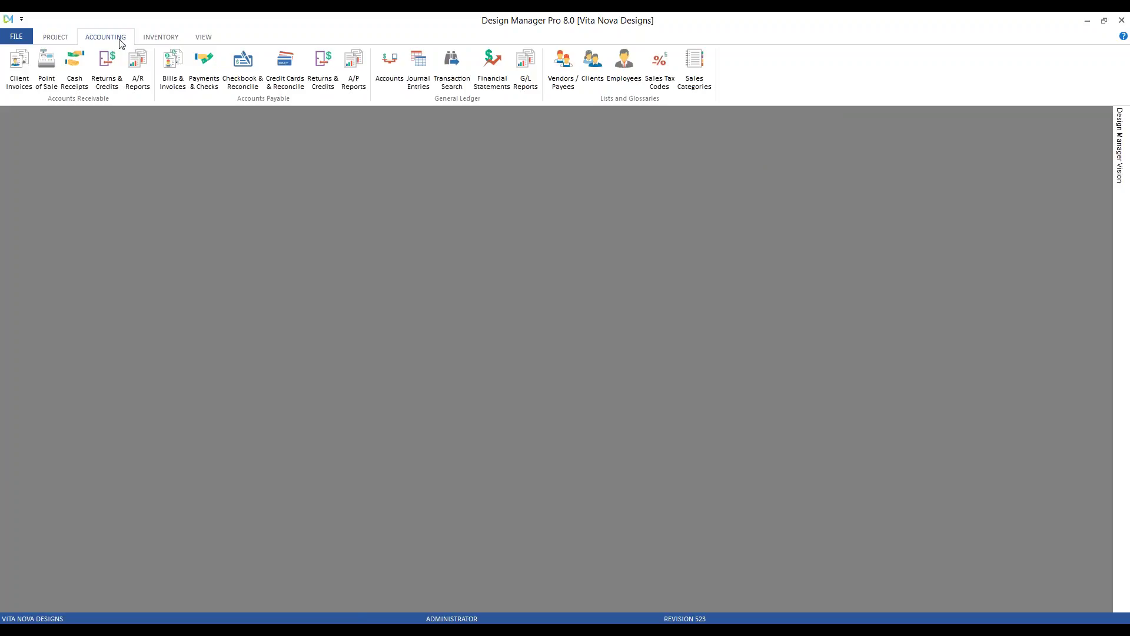
pyautogui.click(109, 74)
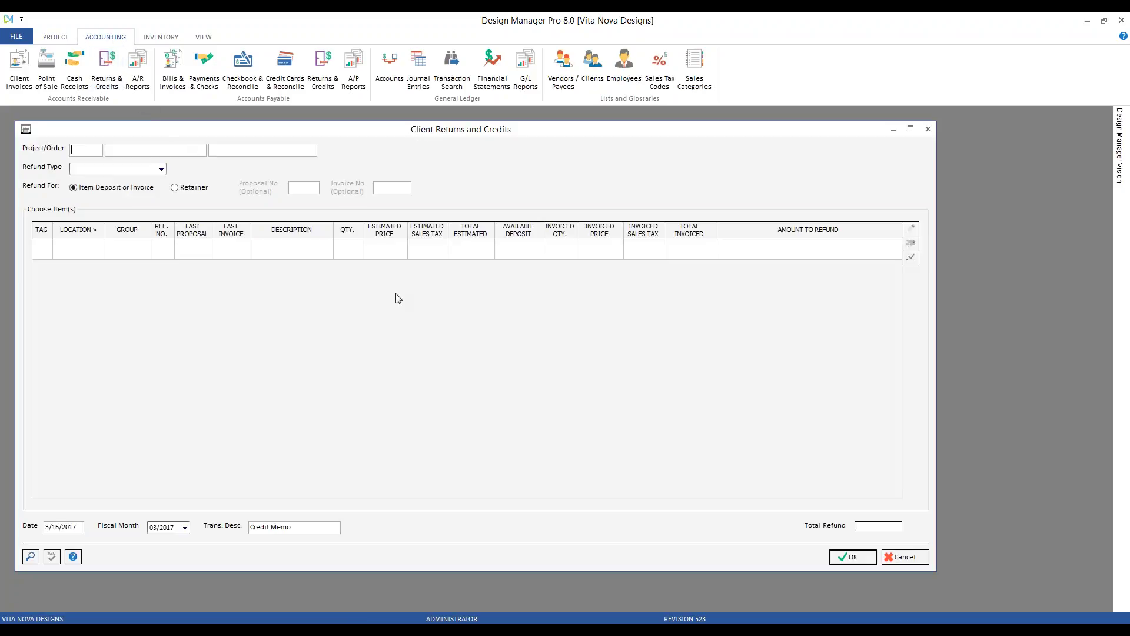
pyautogui.write('CAR02')
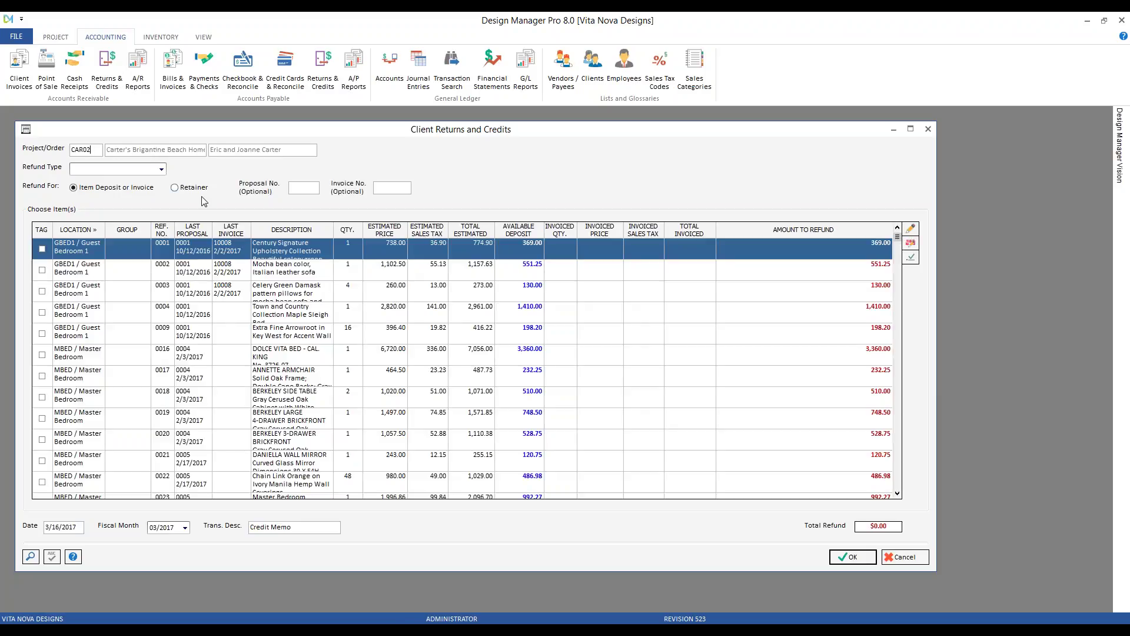
pyautogui.click(161, 170)
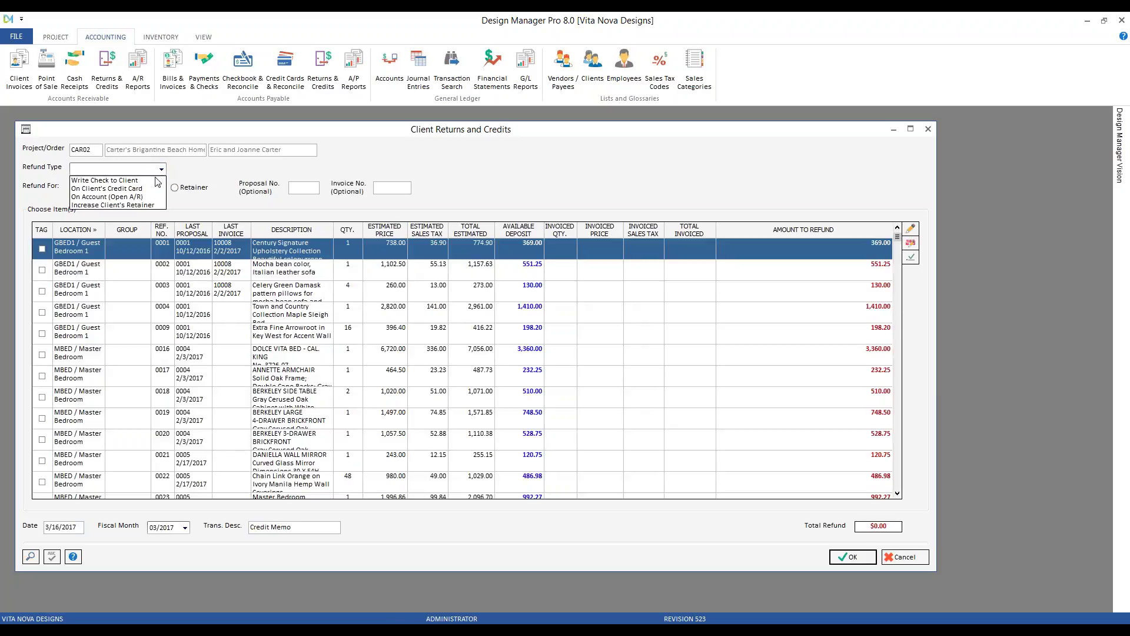
pyautogui.click(154, 197)
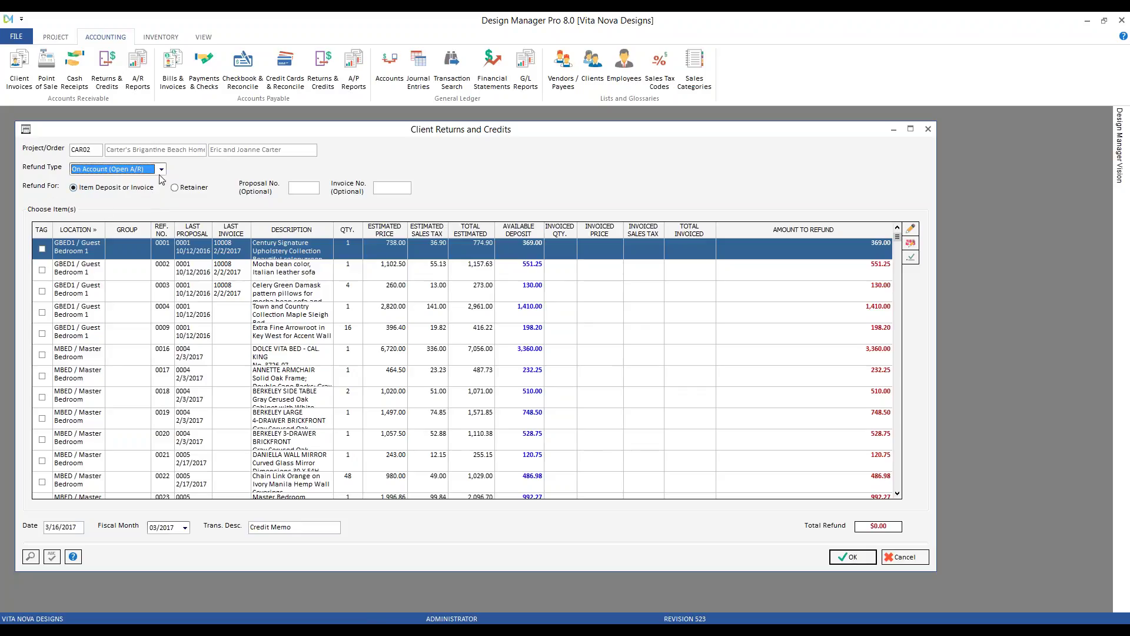
# Step: Limit the refund items to proposal 0001 and tag the mocha bean Italian leather sofa
pyautogui.click(298, 188)
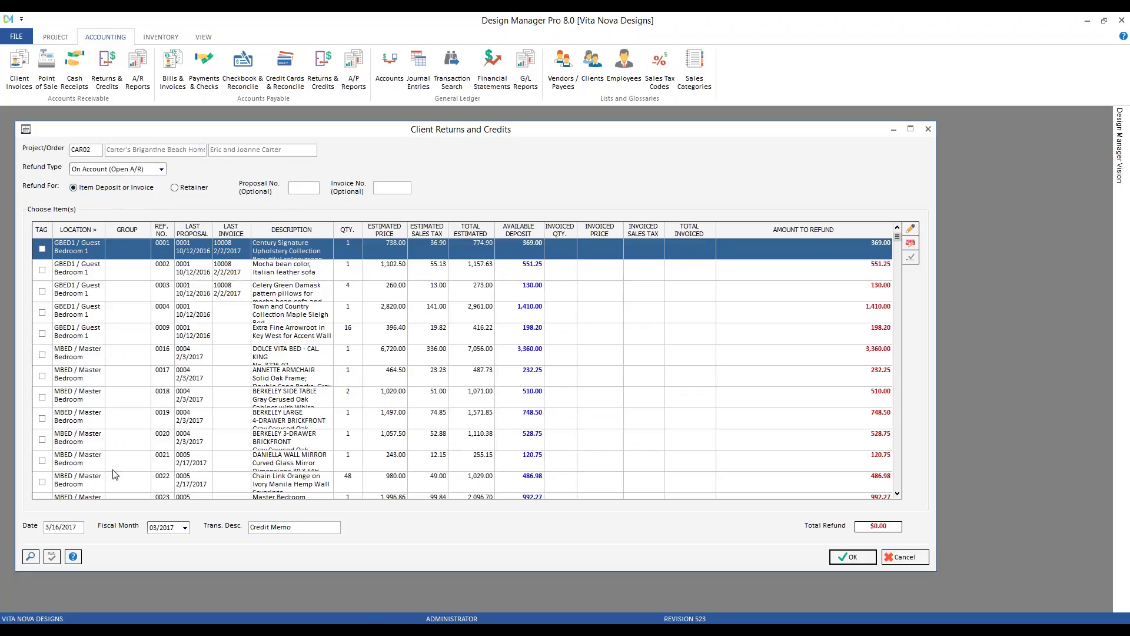
pyautogui.click(32, 556)
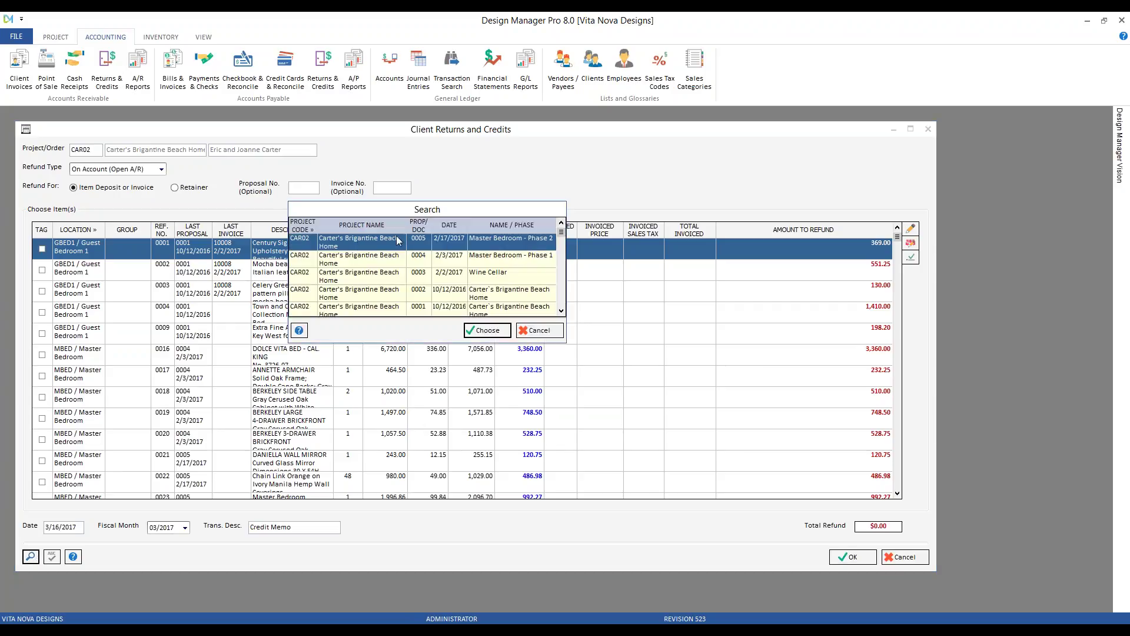
pyautogui.click(422, 307)
pyautogui.click(487, 331)
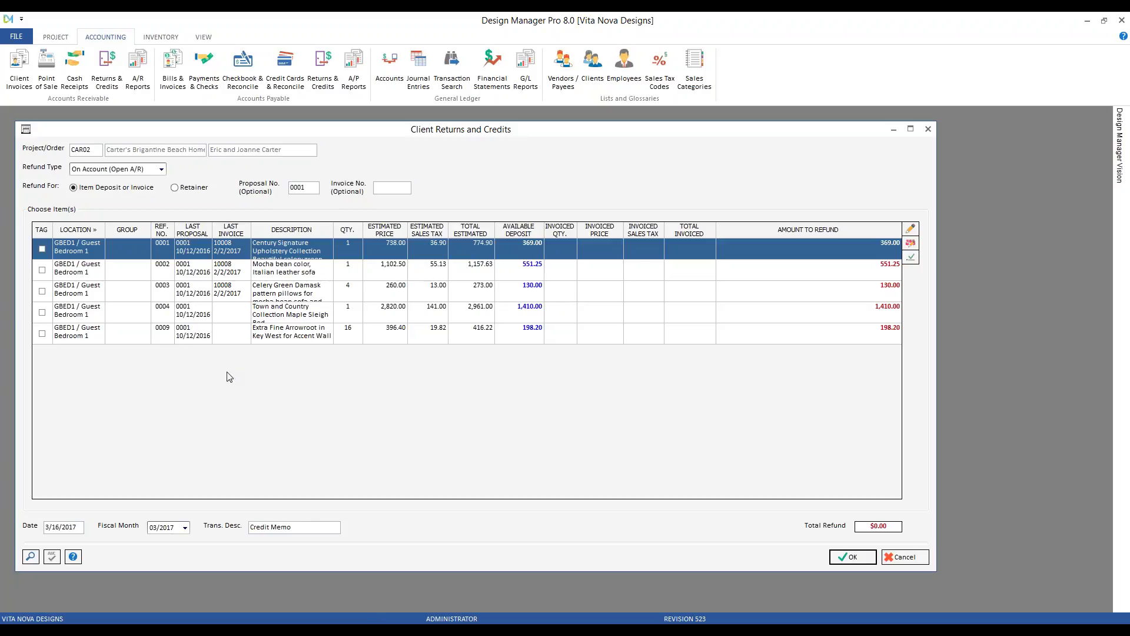
pyautogui.click(340, 276)
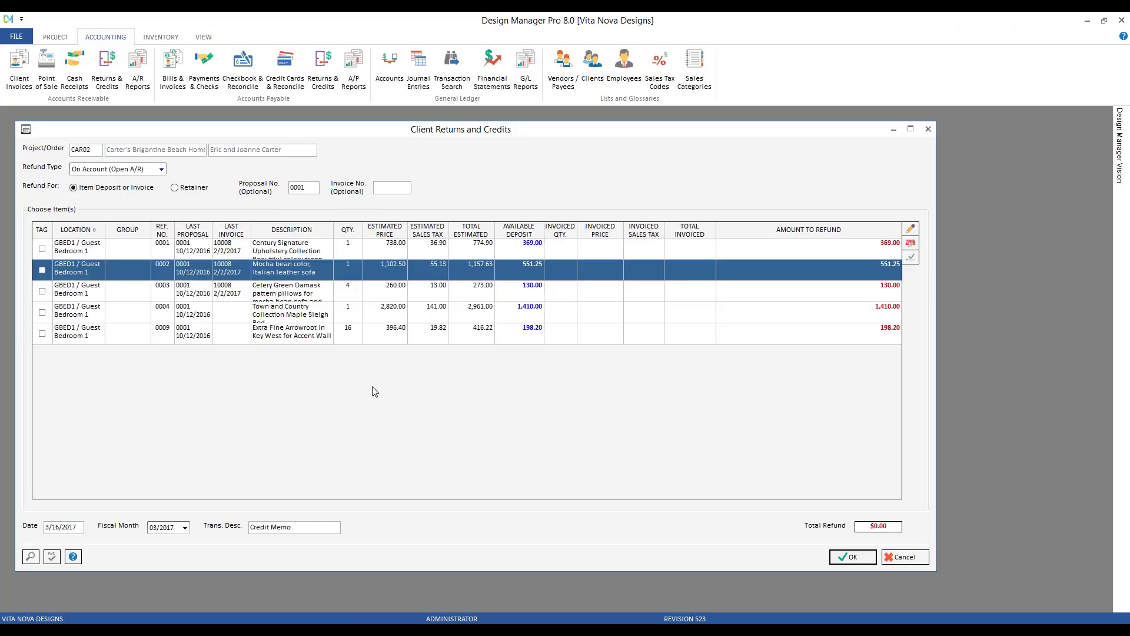
pyautogui.click(344, 276)
pyautogui.click(43, 269)
# Step: Process the credit with the transaction description "sofa dep. to on account", going to its credit invoice
pyautogui.click(299, 527)
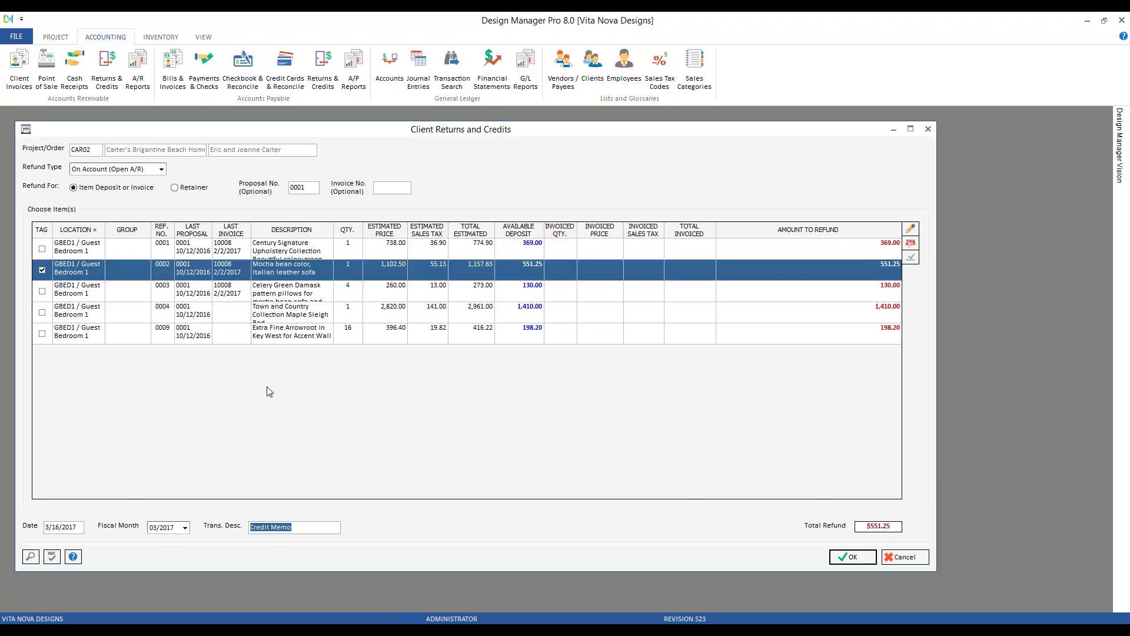
pyautogui.write('sofa dep. to on account')
pyautogui.click(851, 559)
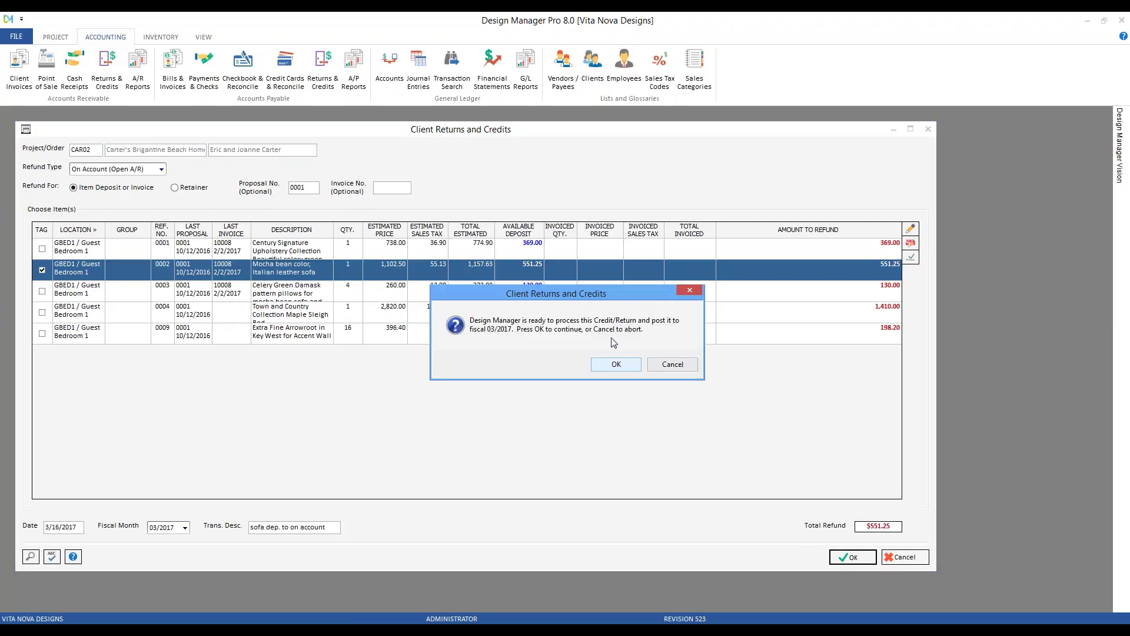
pyautogui.click(616, 364)
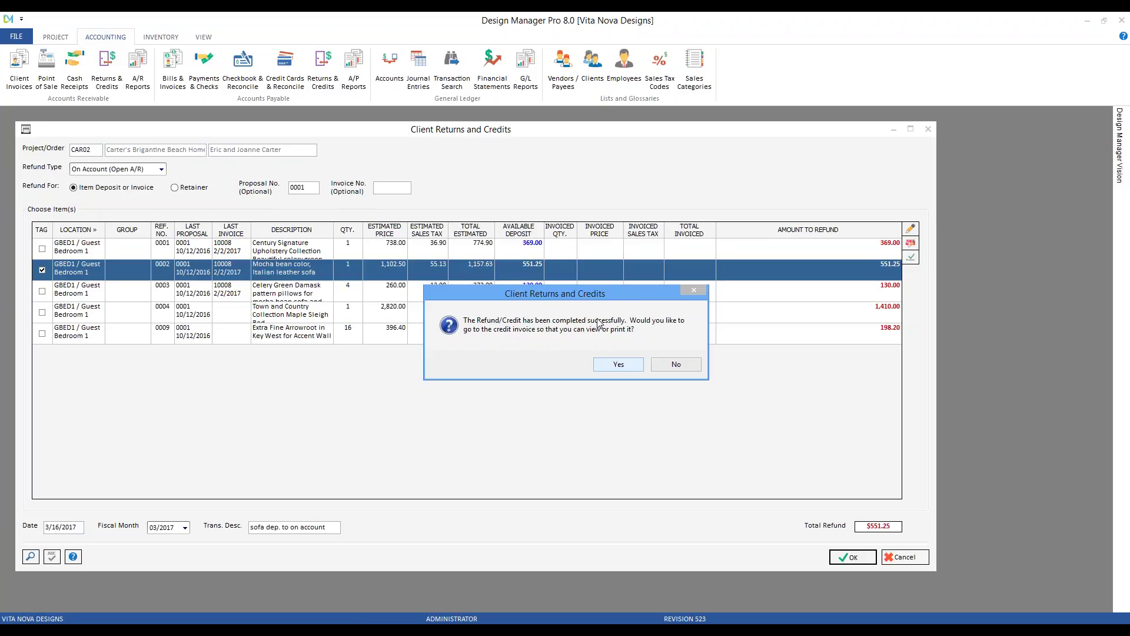
pyautogui.click(618, 364)
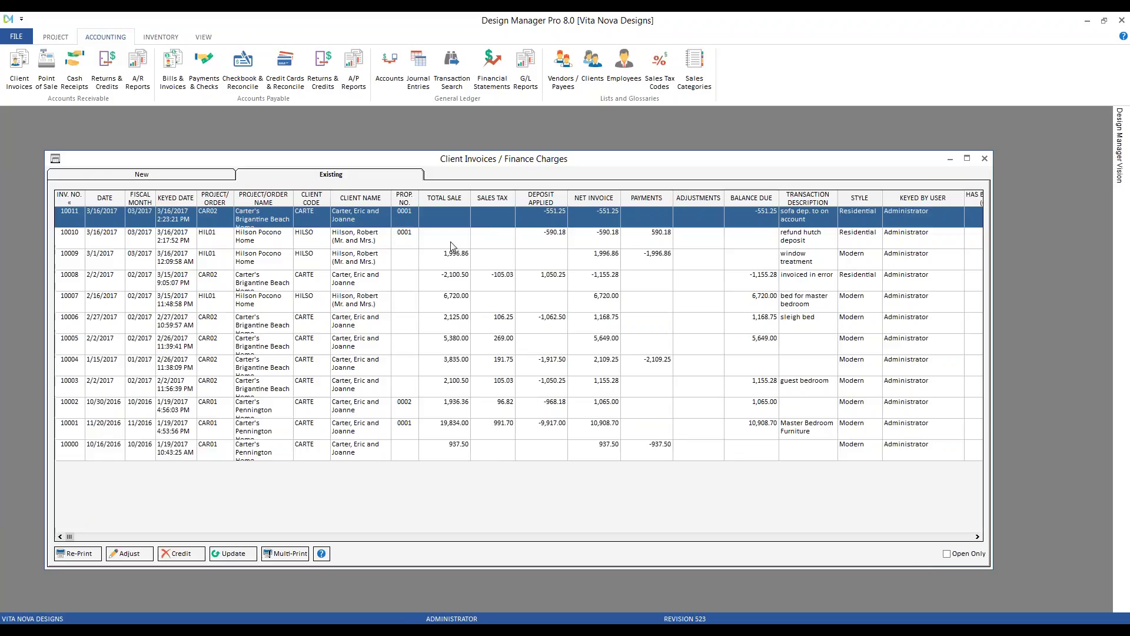
# Step: Examine the sofa deposit's credit entry among the existing client invoices and preview its credit memo in Modern style
pyautogui.click(323, 241)
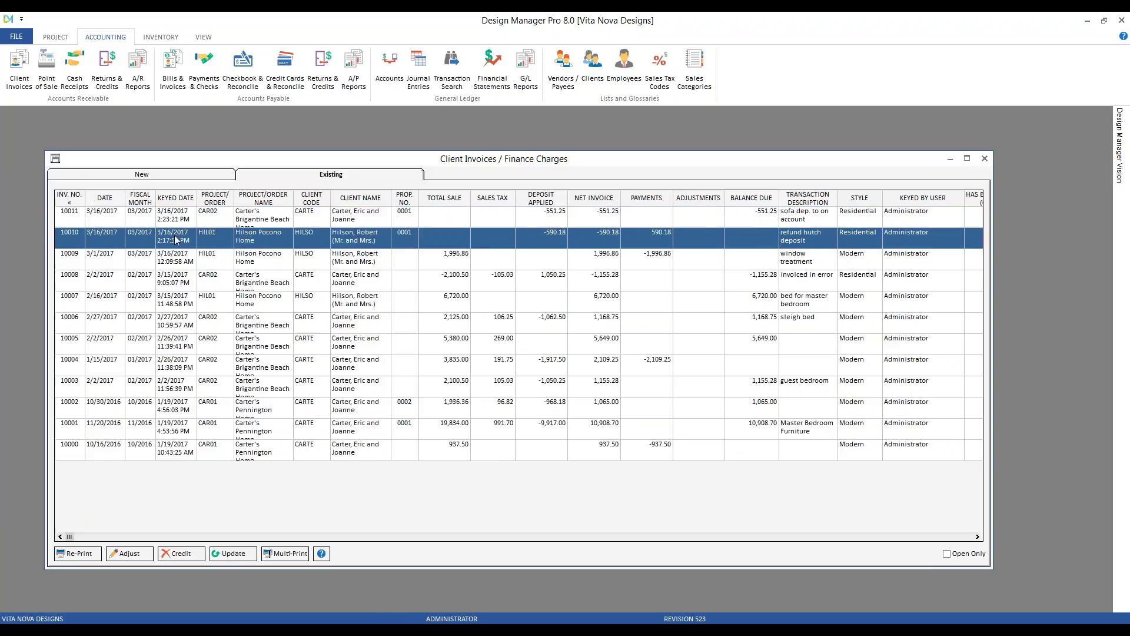
pyautogui.click(565, 223)
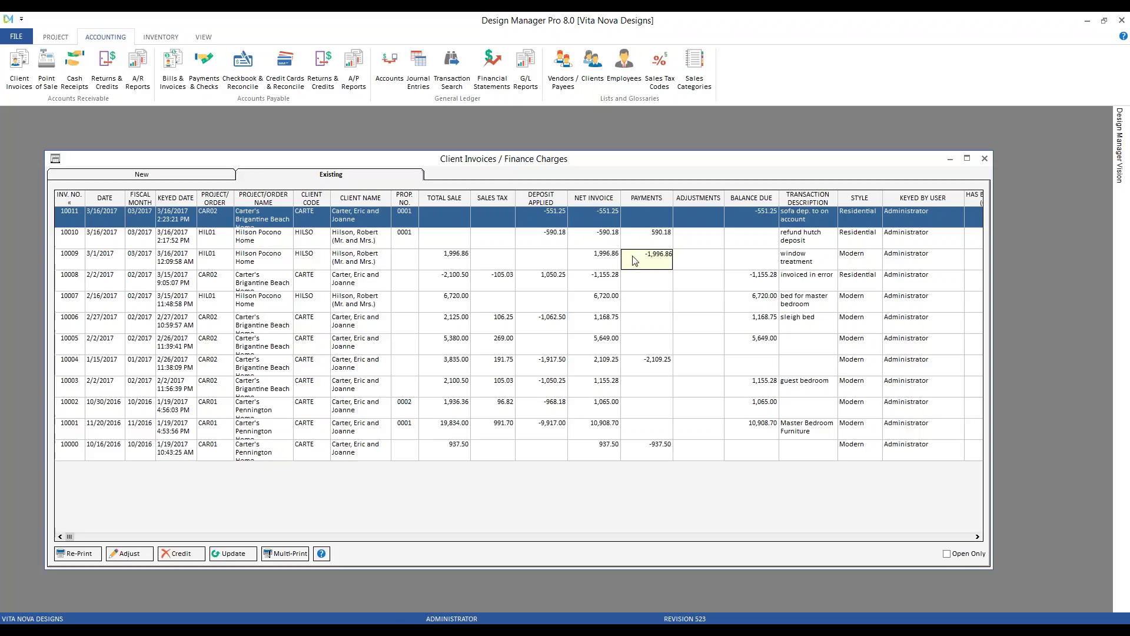
pyautogui.click(79, 554)
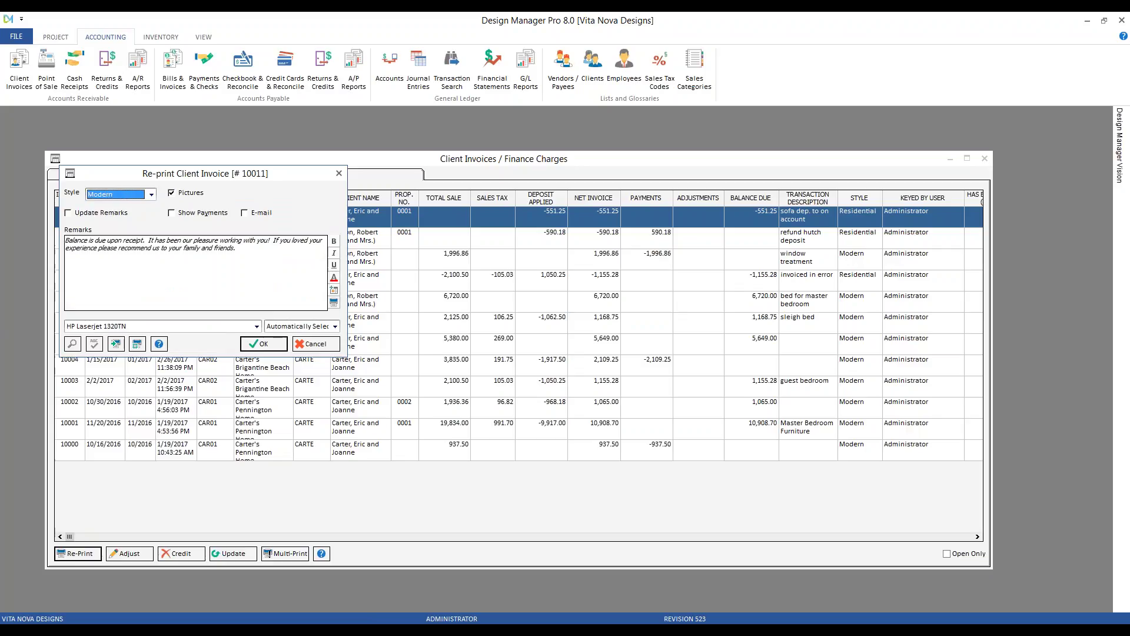
pyautogui.click(263, 345)
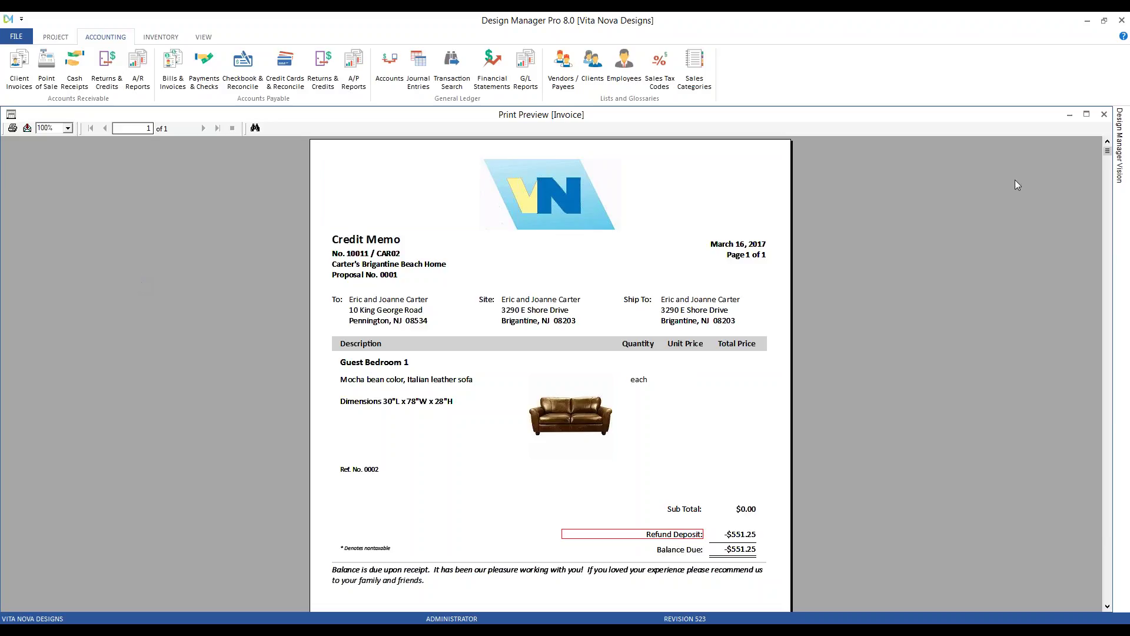
# Step: Close the credit memo preview and client invoices, and open the accounts receivable Statements report
pyautogui.click(1104, 115)
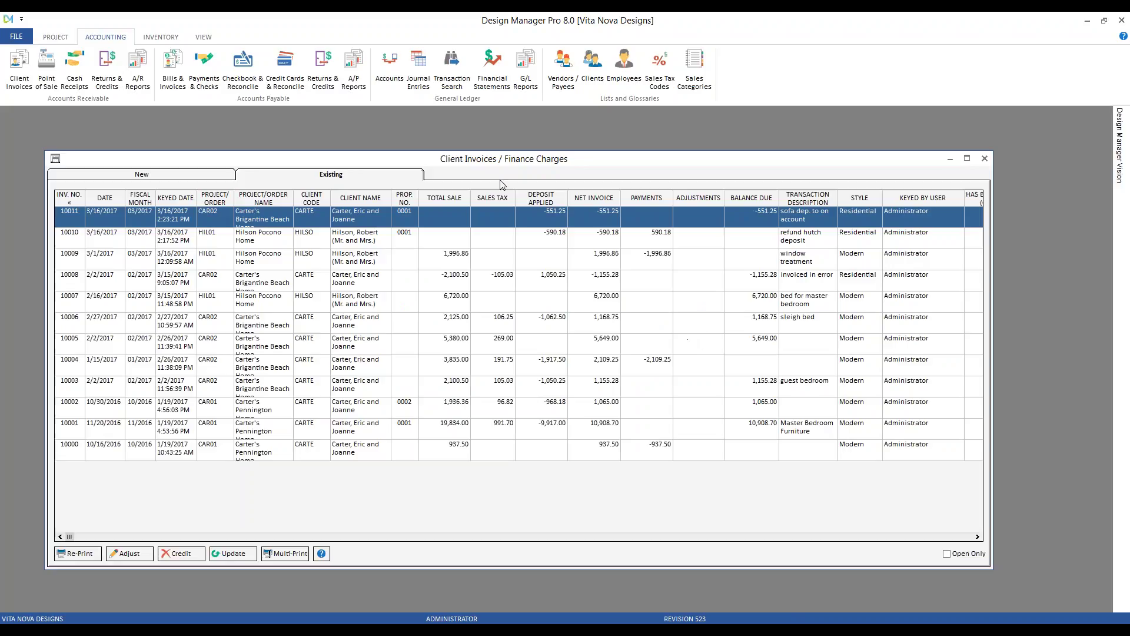
pyautogui.click(984, 158)
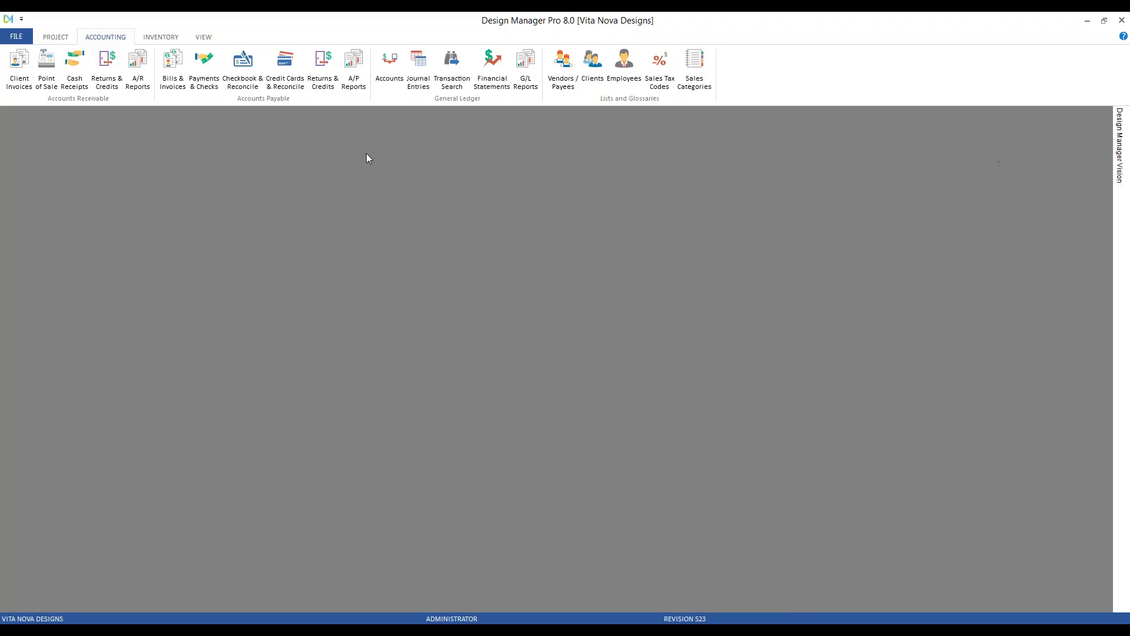
pyautogui.click(138, 74)
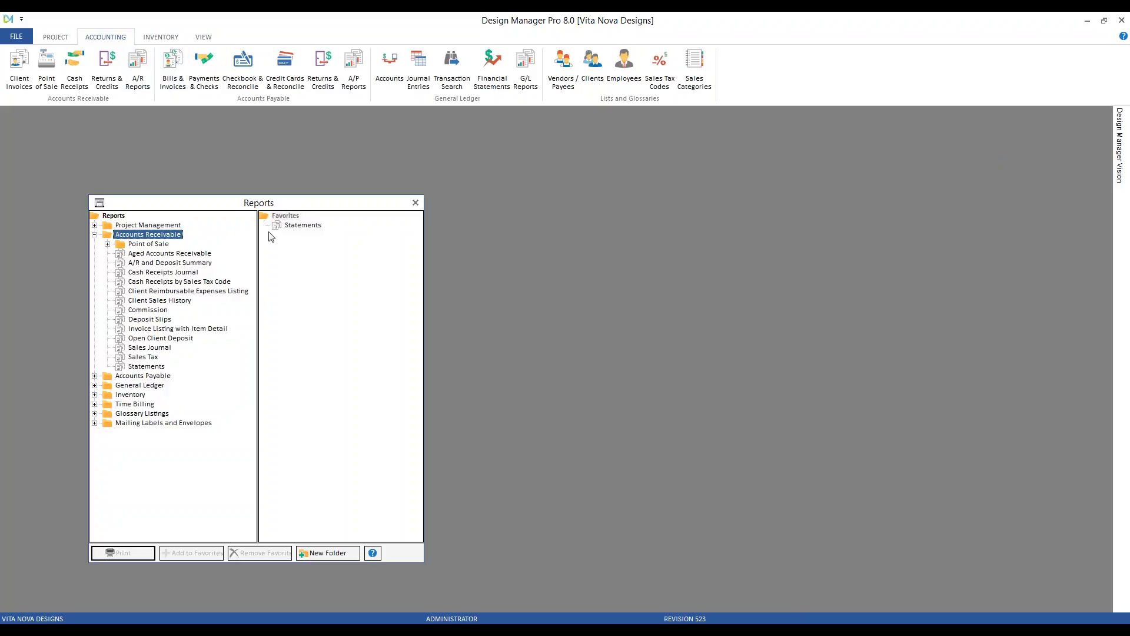
pyautogui.click(147, 366)
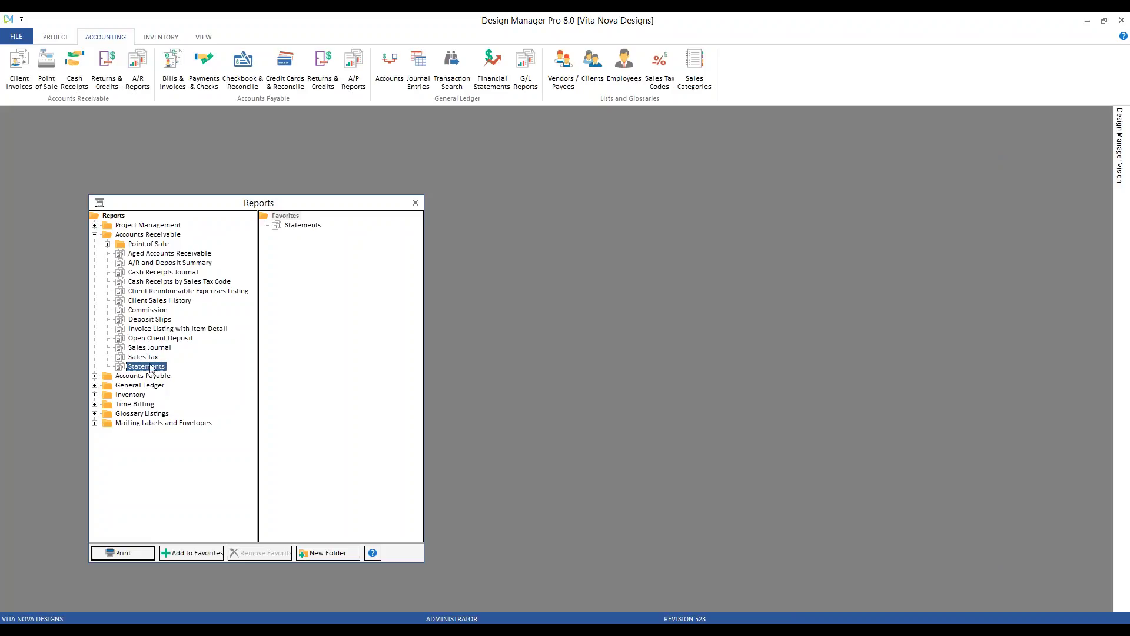
pyautogui.click(306, 229)
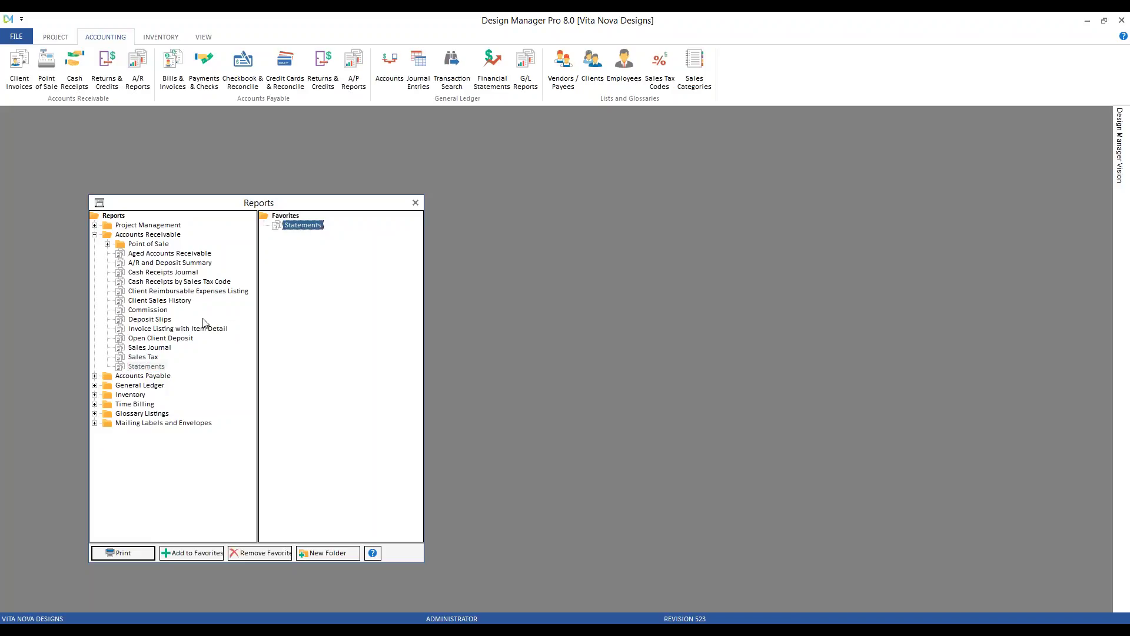
pyautogui.click(151, 366)
pyautogui.click(300, 226)
pyautogui.doubleClick(304, 226)
# Step: Preview the statement for project CAR02 and review its invoice lines and total amount due
pyautogui.write('CAR02')
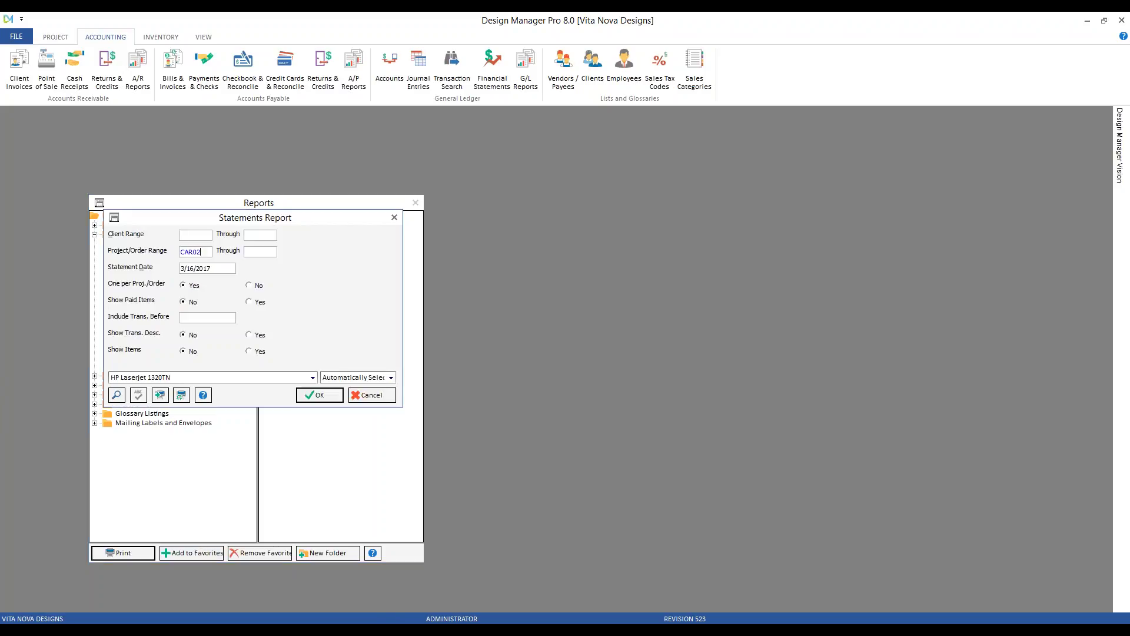
pyautogui.press('Tab')
pyautogui.press('Return')
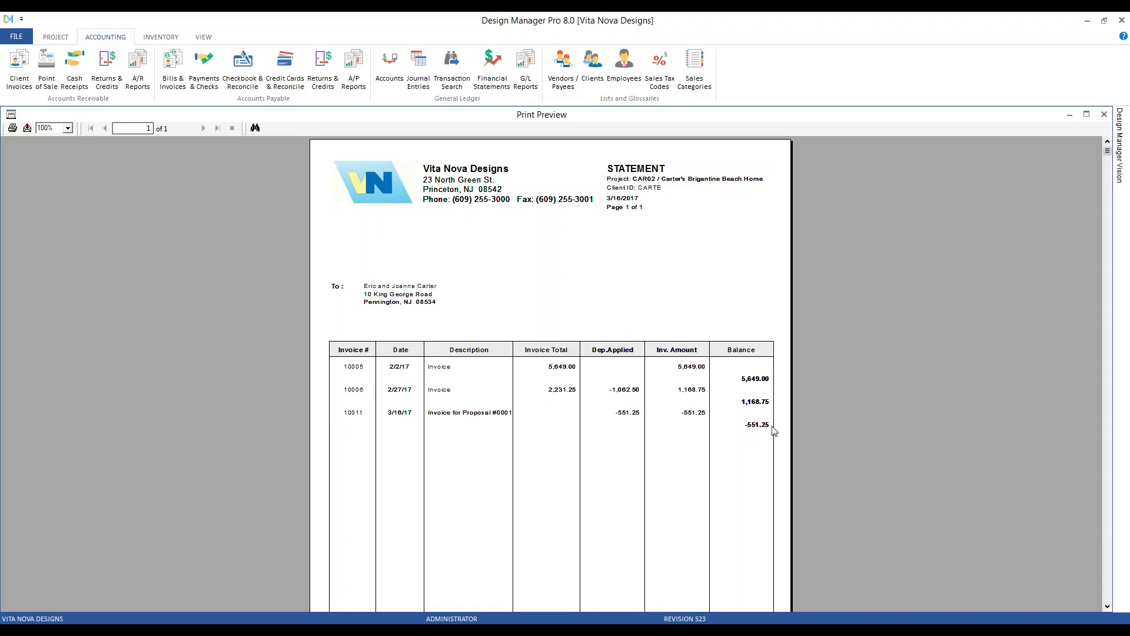
pyautogui.scroll(-3, 845, 288)
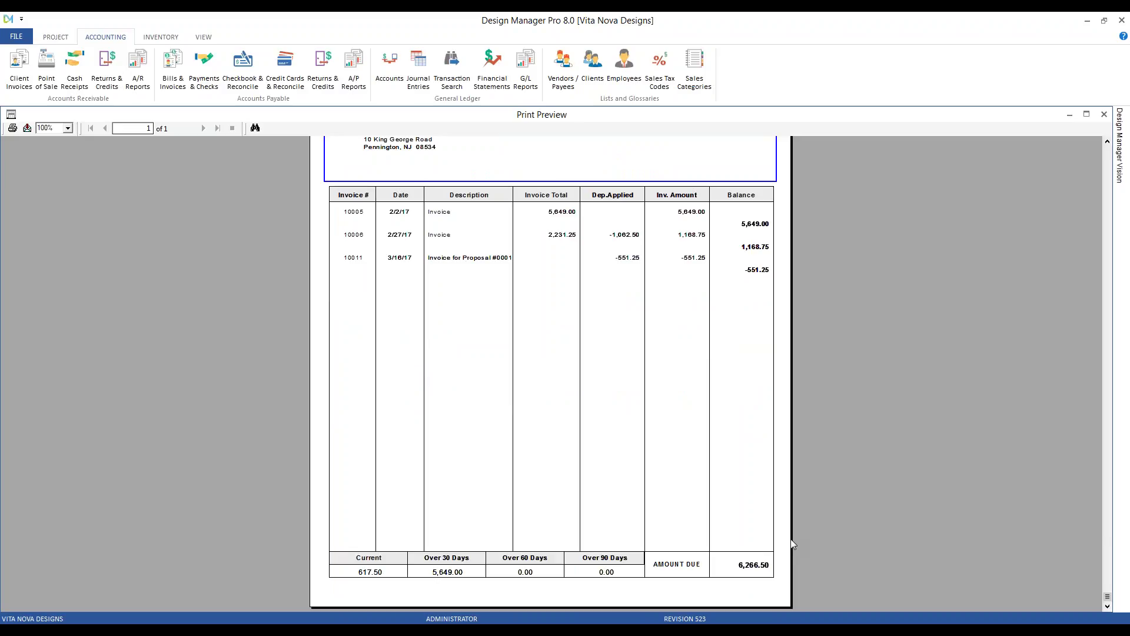
pyautogui.click(1104, 117)
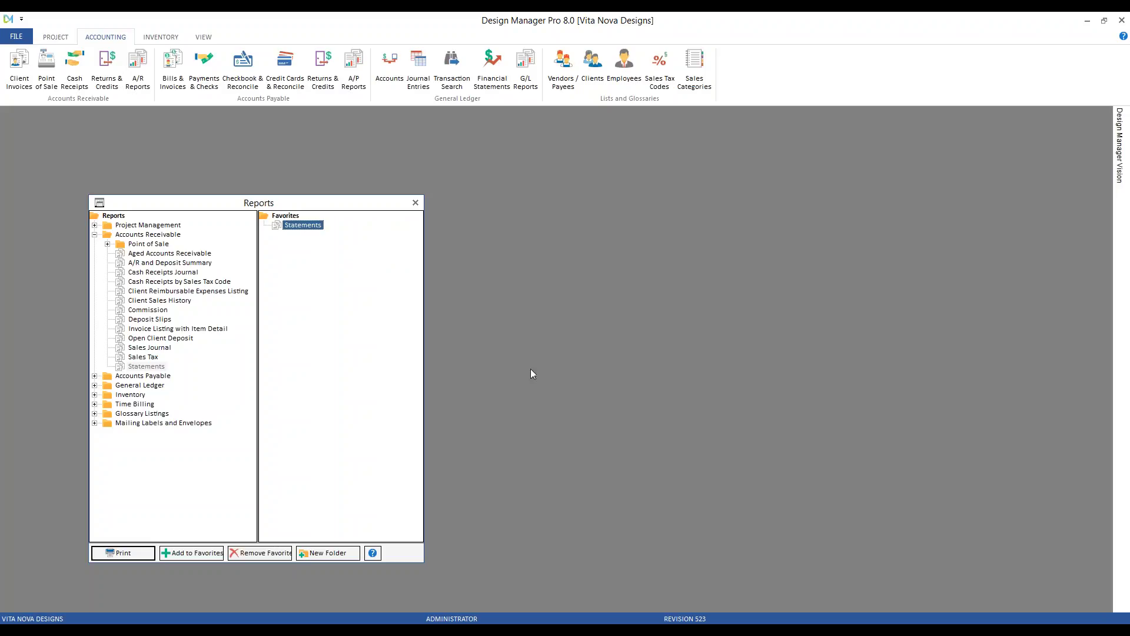
# Step: Check the available deposit on proposal 0001 of project CAR02, including the sofa's line in the proposal status
pyautogui.click(55, 37)
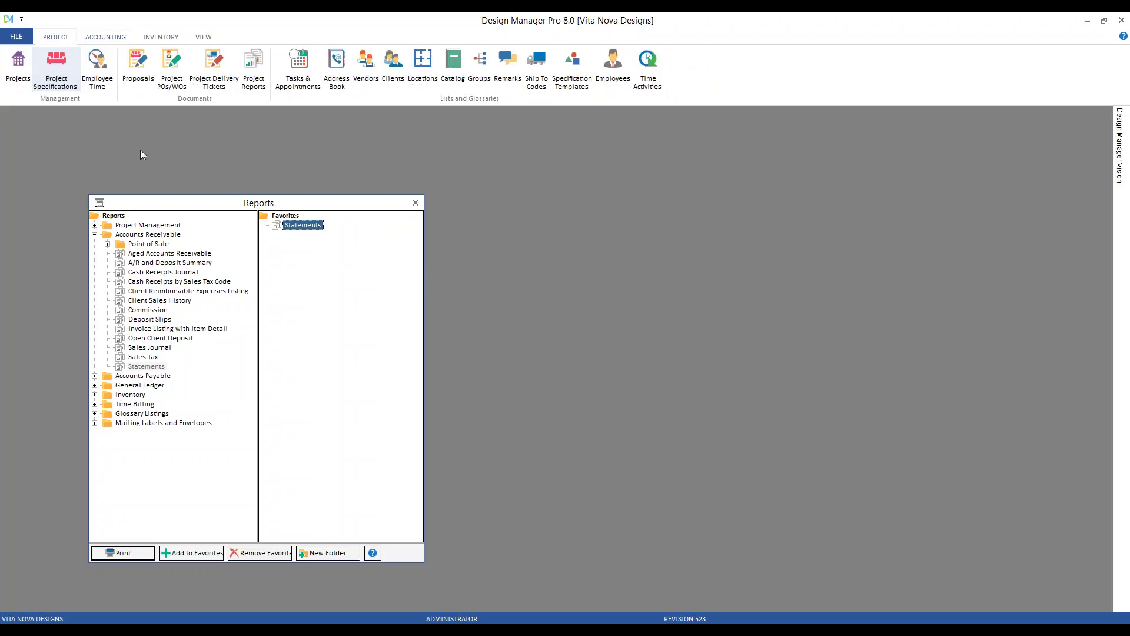
pyautogui.click(138, 69)
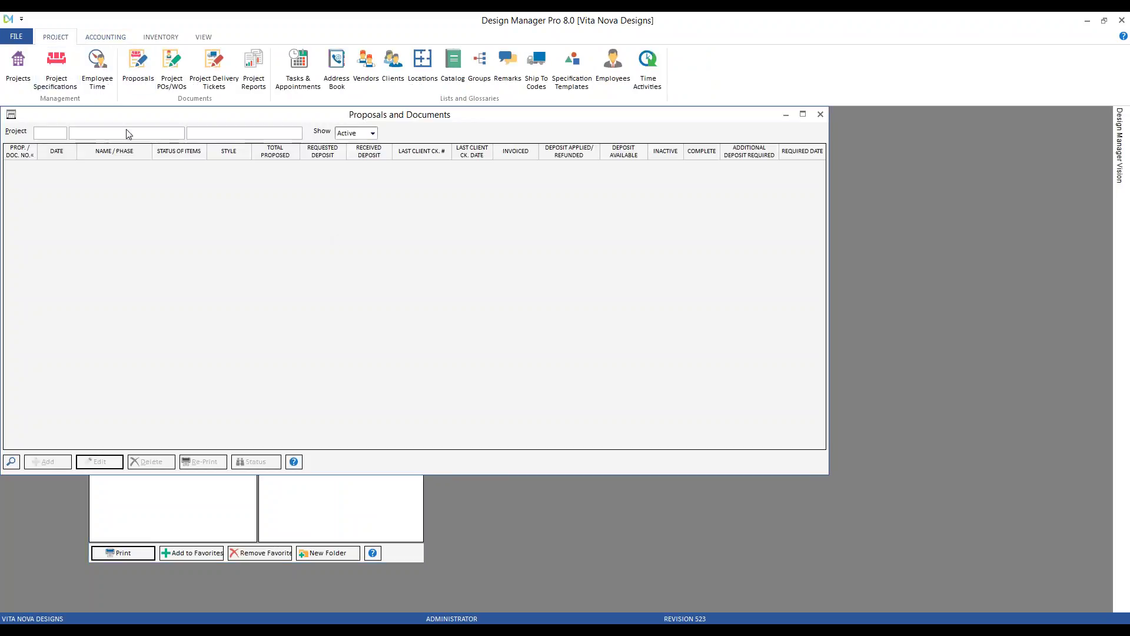
pyautogui.write('CAR02')
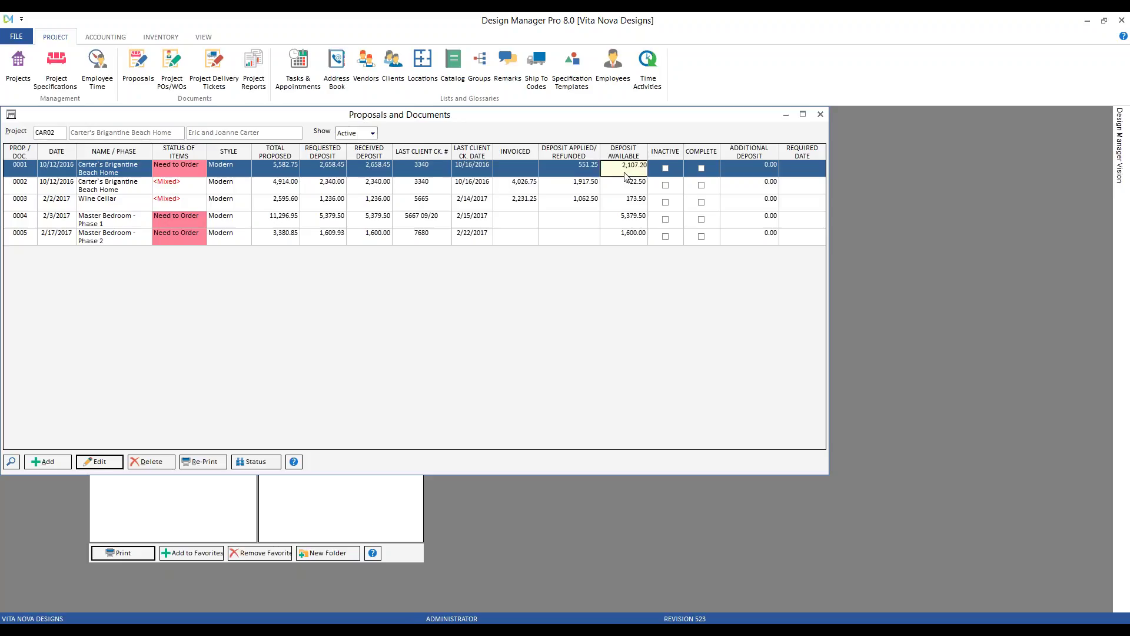
pyautogui.click(256, 464)
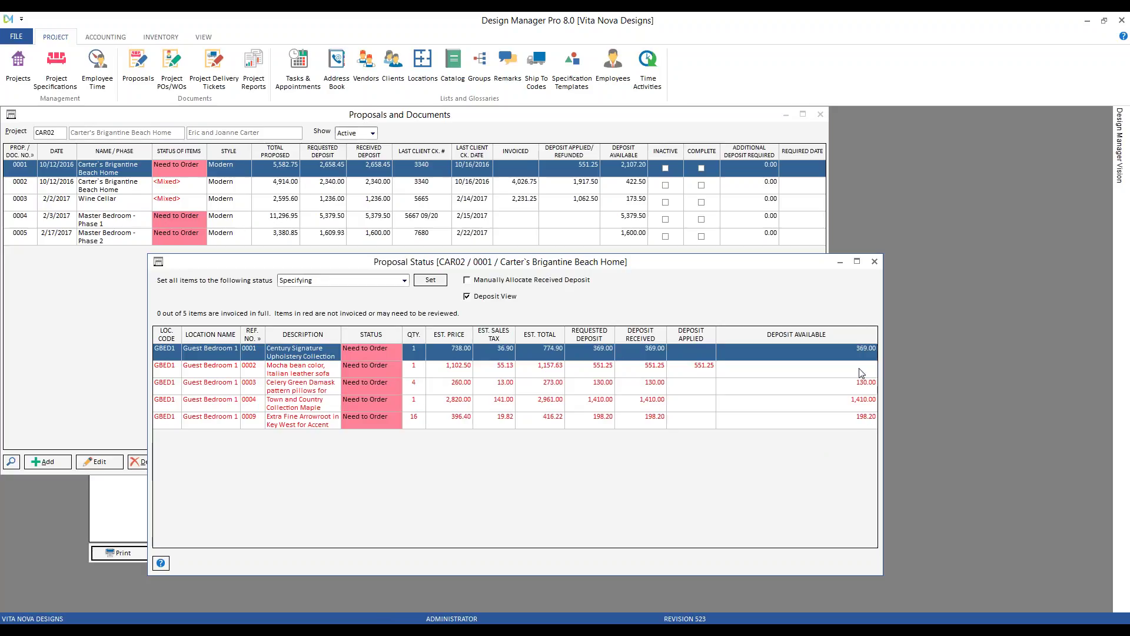
pyautogui.click(733, 371)
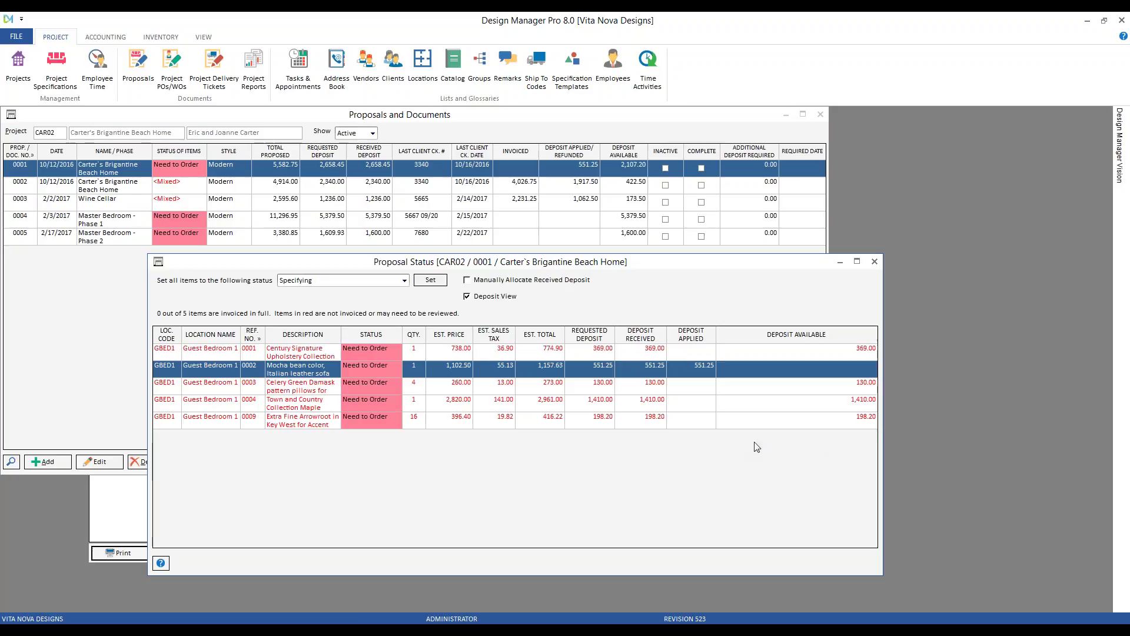
pyautogui.click(879, 263)
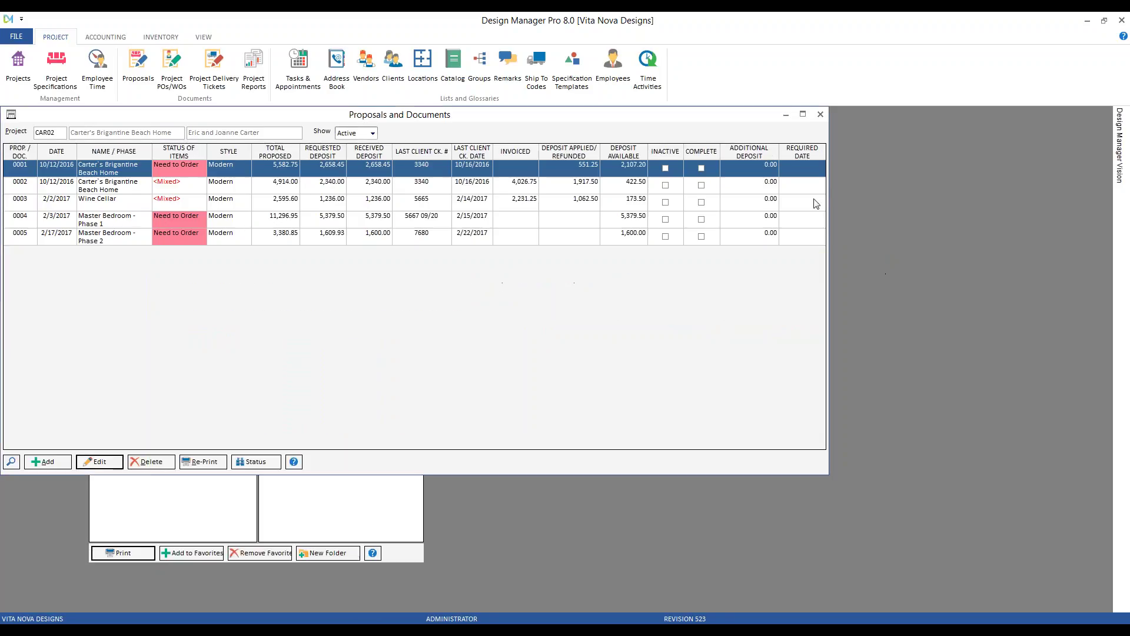
pyautogui.click(820, 114)
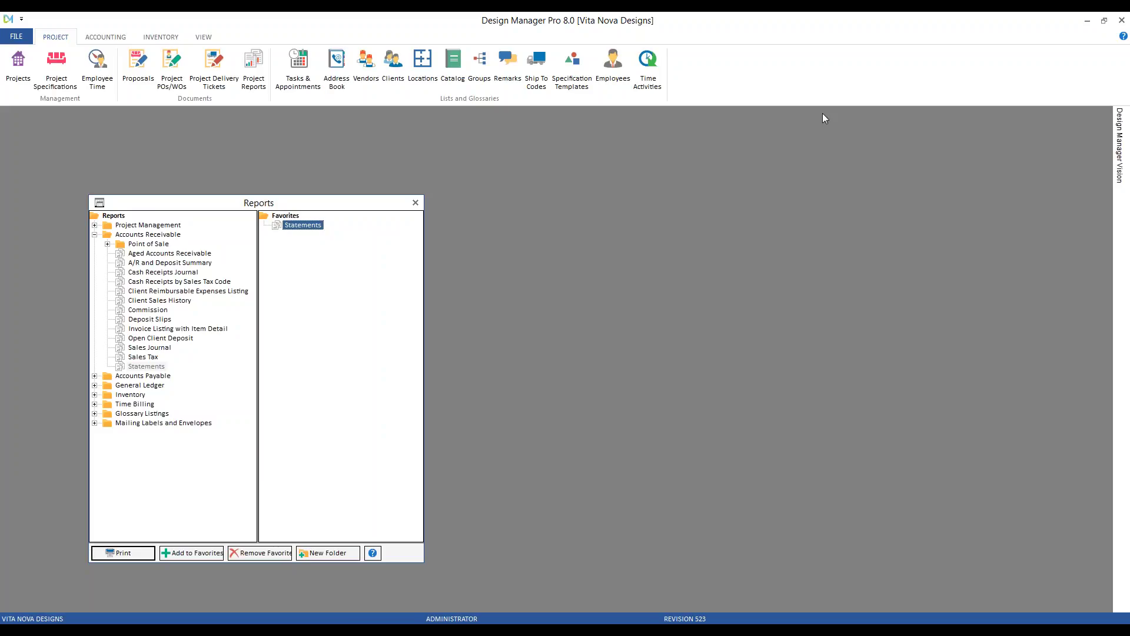
pyautogui.click(416, 202)
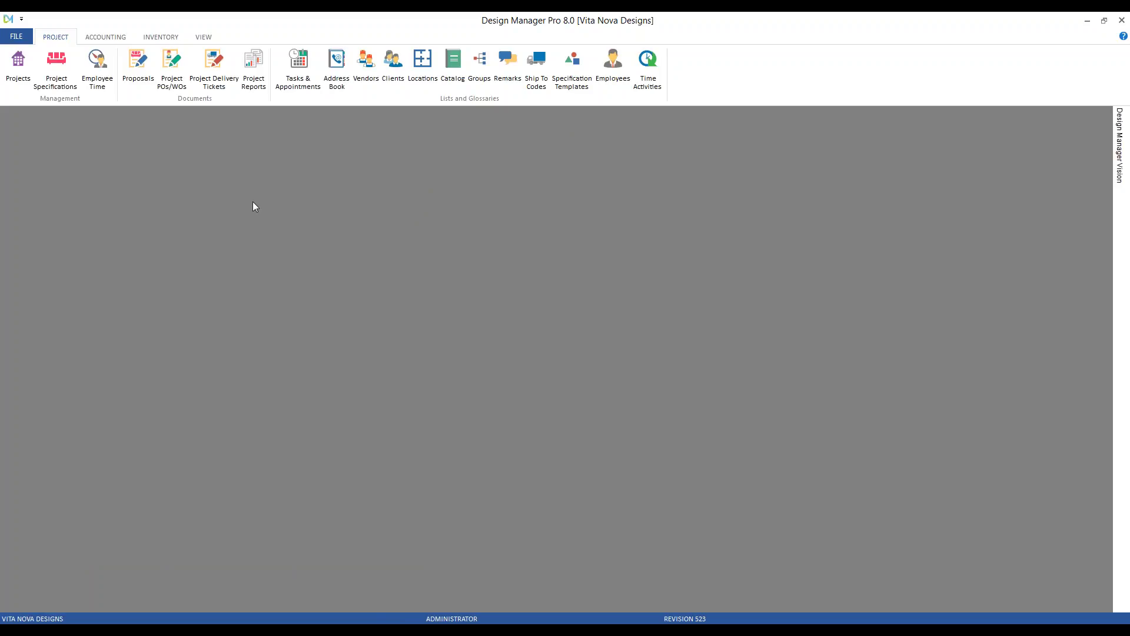
# Step: Preview the existing window treatment invoice 10009 in Modern style with payments shown, and review its charges and balance
pyautogui.click(105, 36)
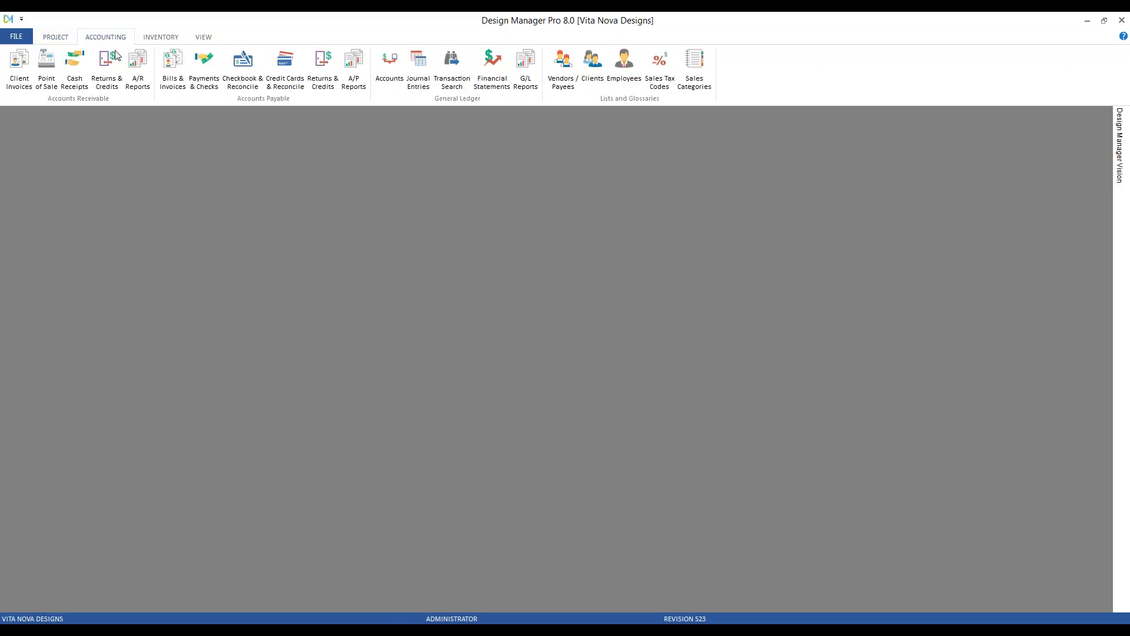
pyautogui.click(23, 69)
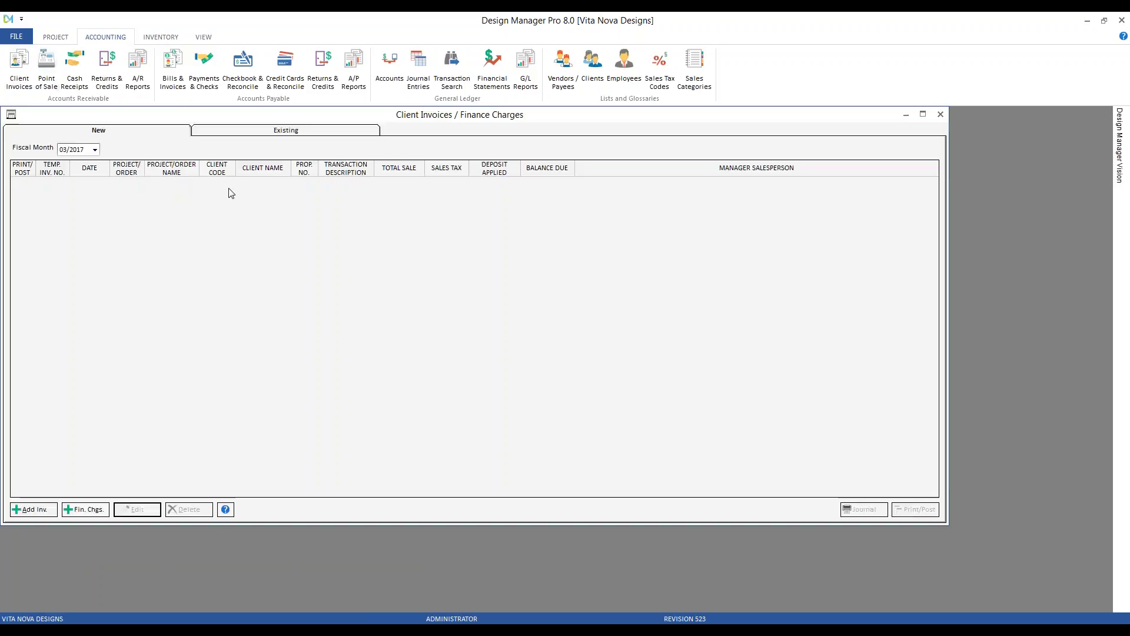
pyautogui.click(349, 132)
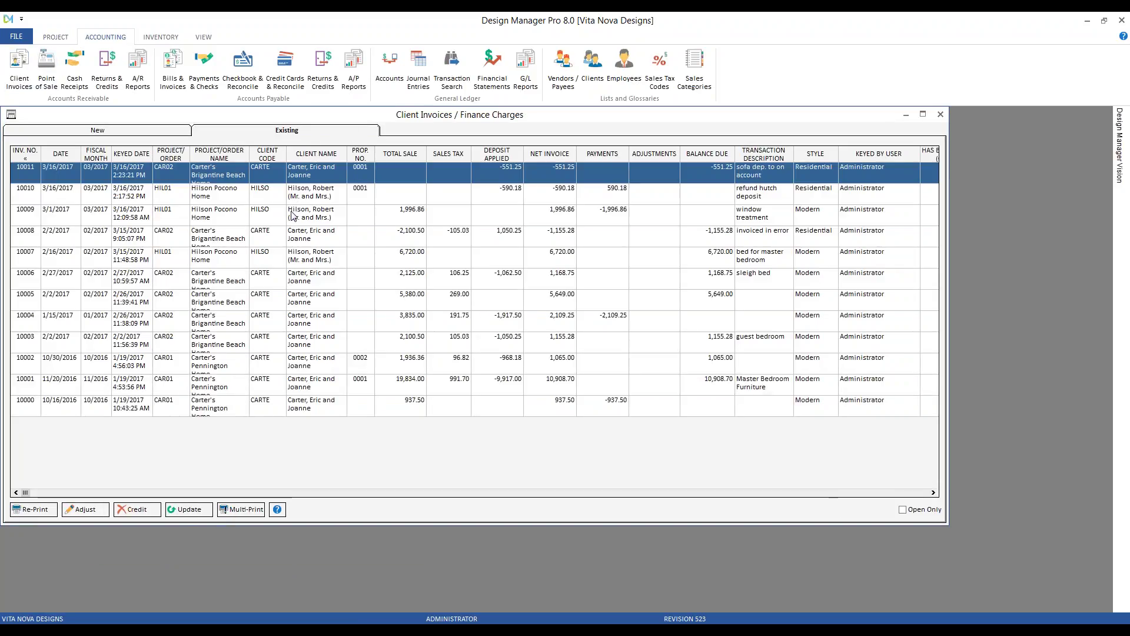
pyautogui.click(37, 218)
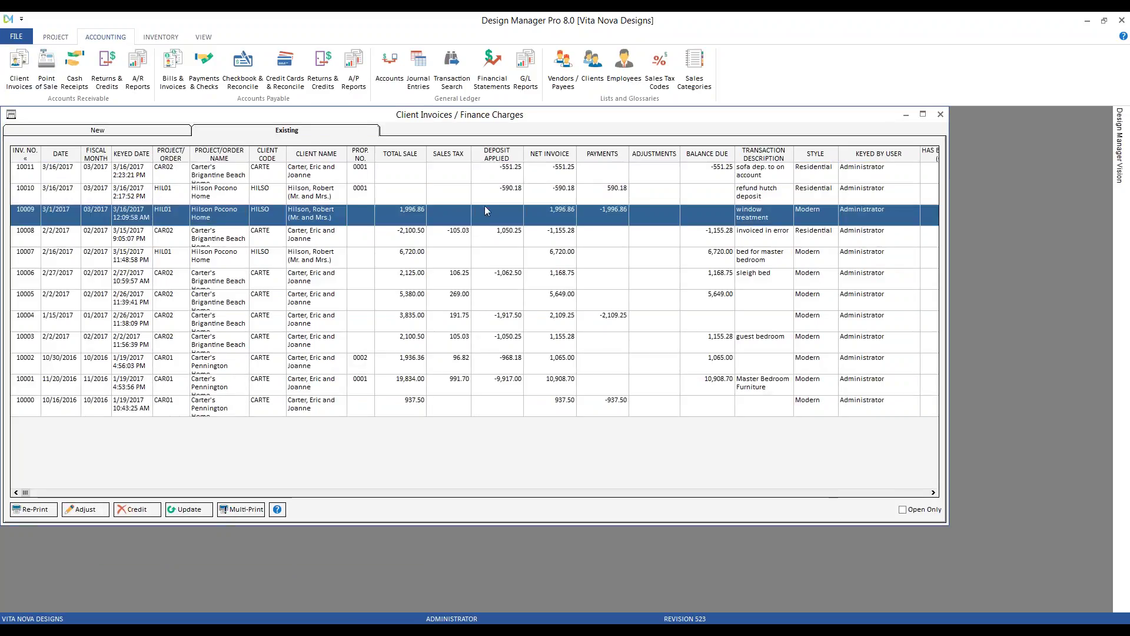
pyautogui.click(53, 509)
pyautogui.click(143, 154)
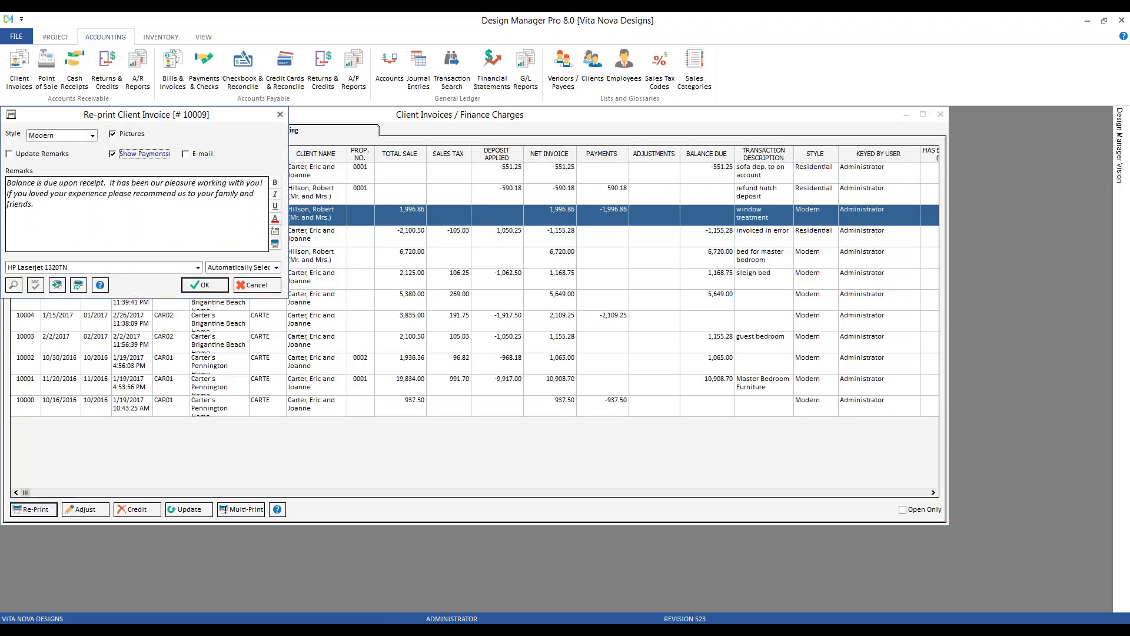
pyautogui.click(213, 284)
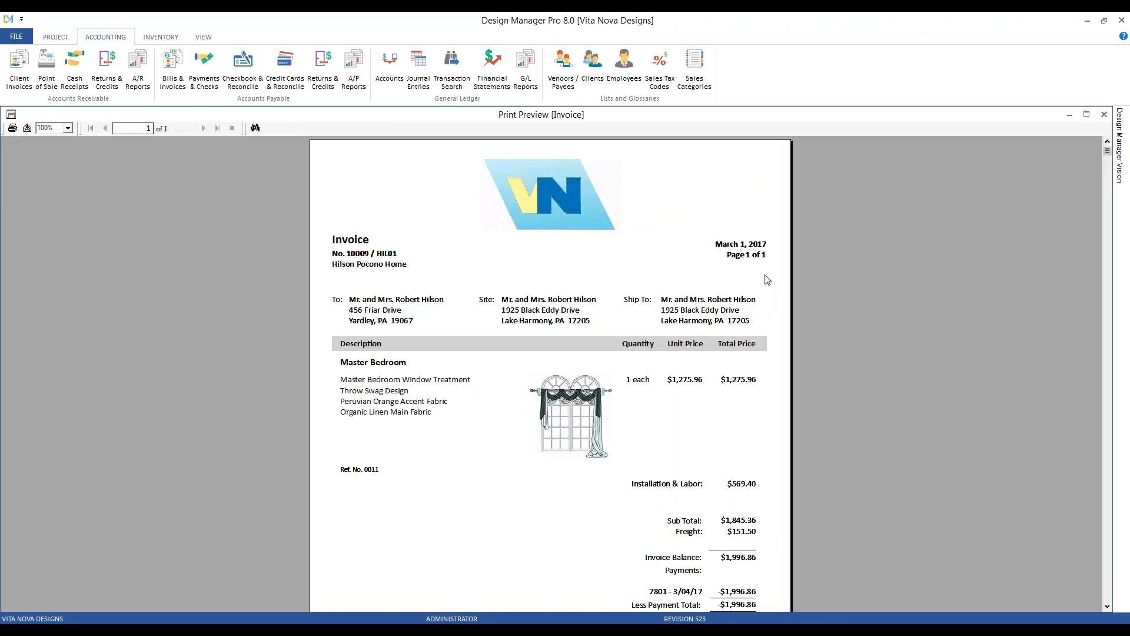
pyautogui.click(749, 380)
pyautogui.scroll(-3, 756, 469)
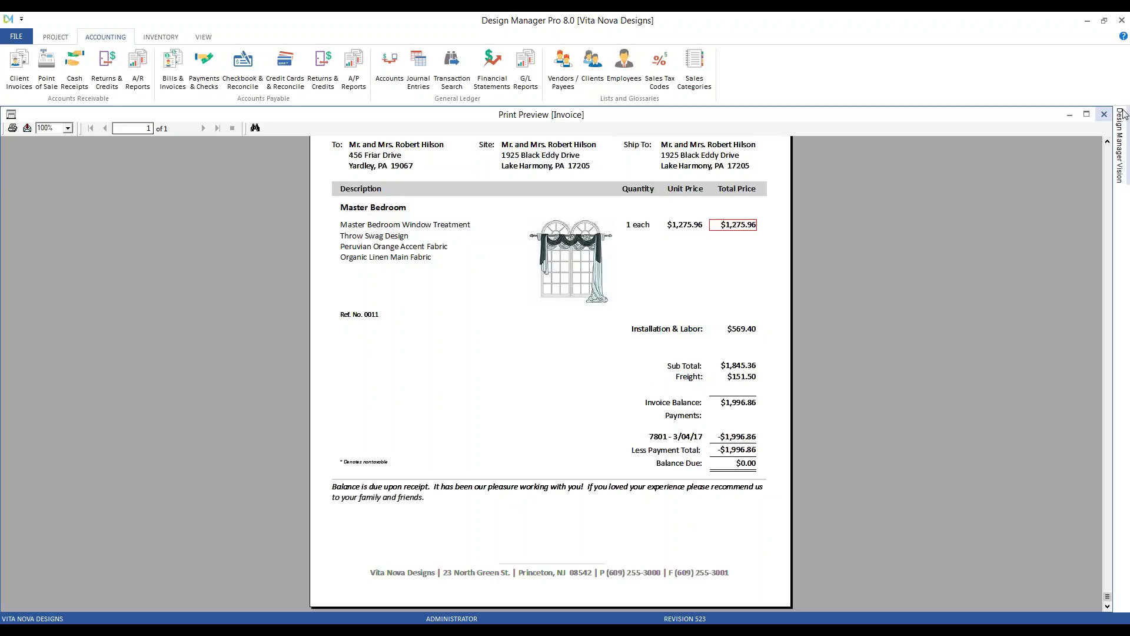
pyautogui.click(1104, 115)
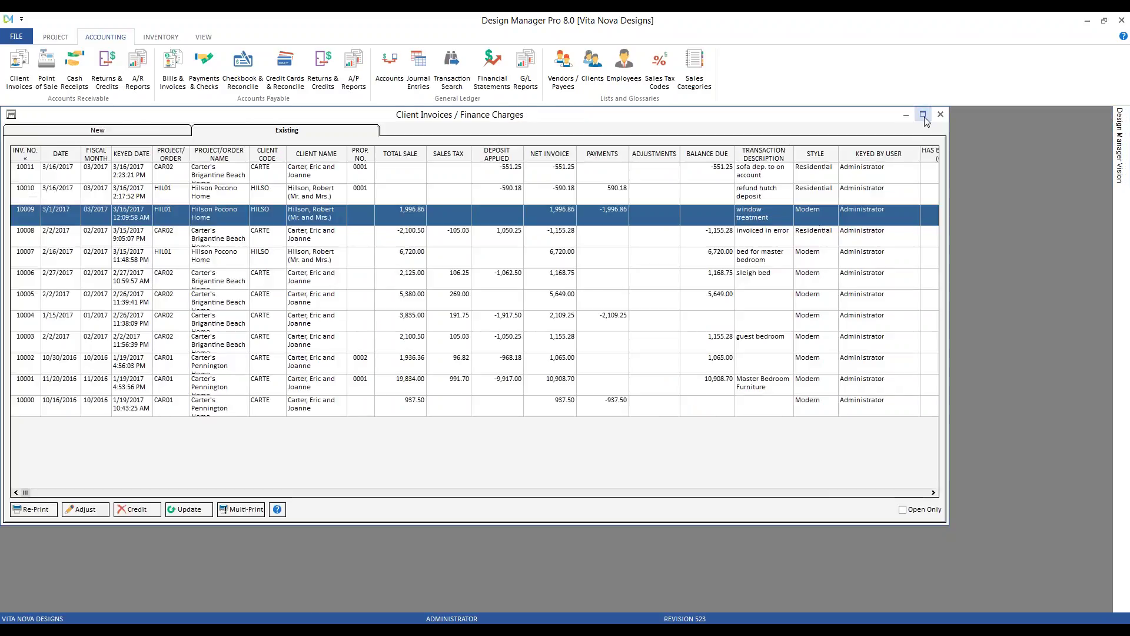
pyautogui.click(940, 115)
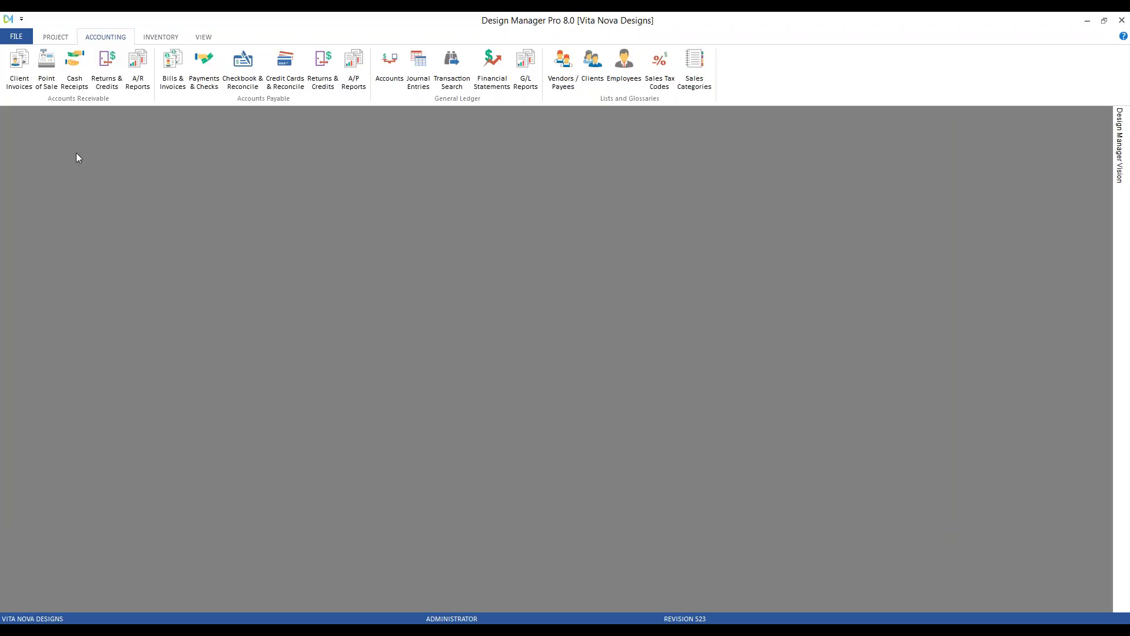
# Step: Start a client return and credit for project HIL01 with the refund type Write Check to Client, limited to invoice 10009
pyautogui.click(106, 64)
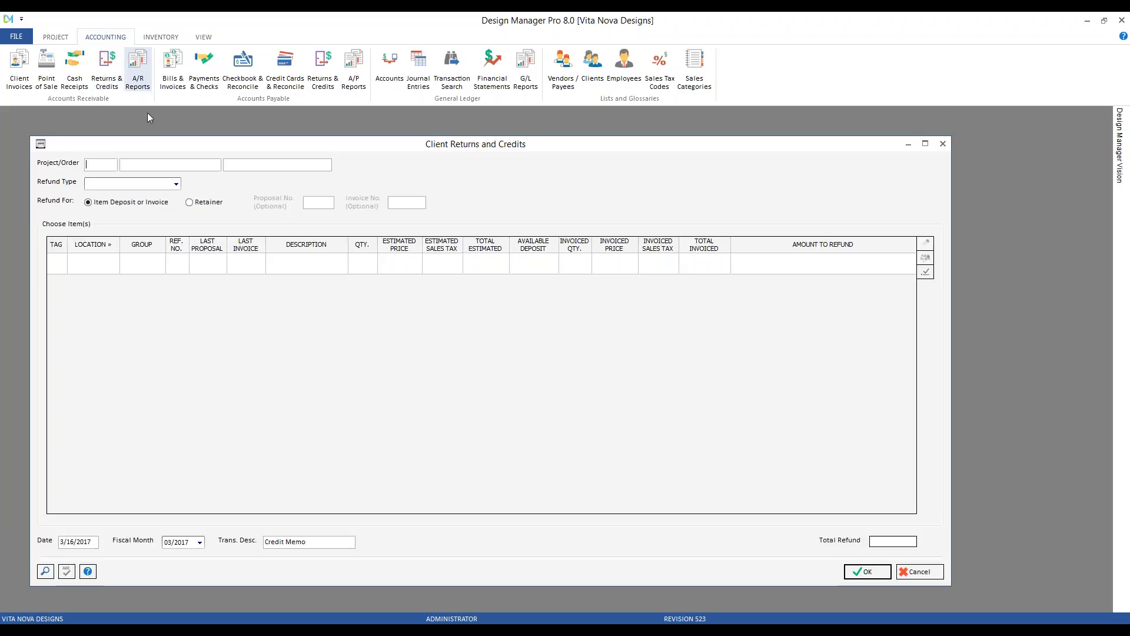
pyautogui.write('HI')
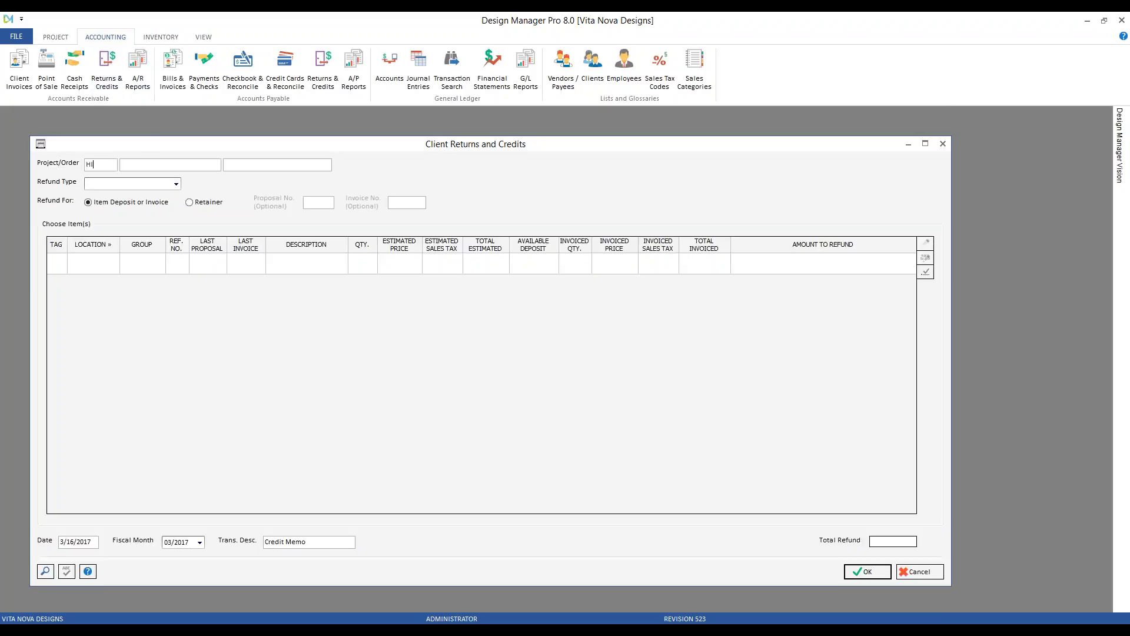
pyautogui.write('L01')
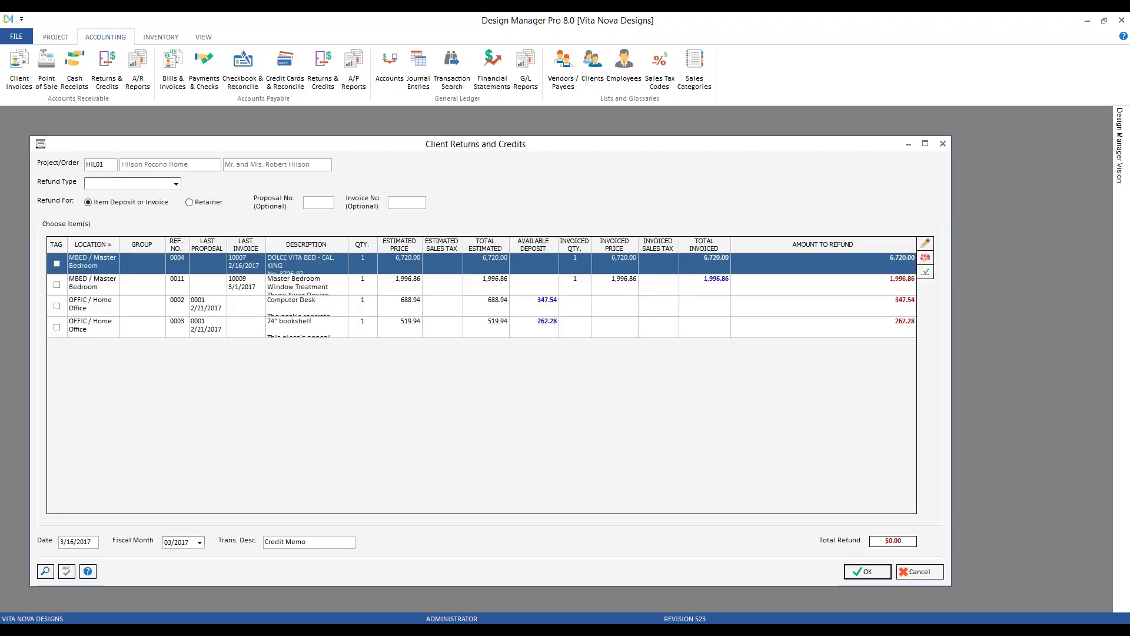
pyautogui.click(176, 183)
pyautogui.click(127, 192)
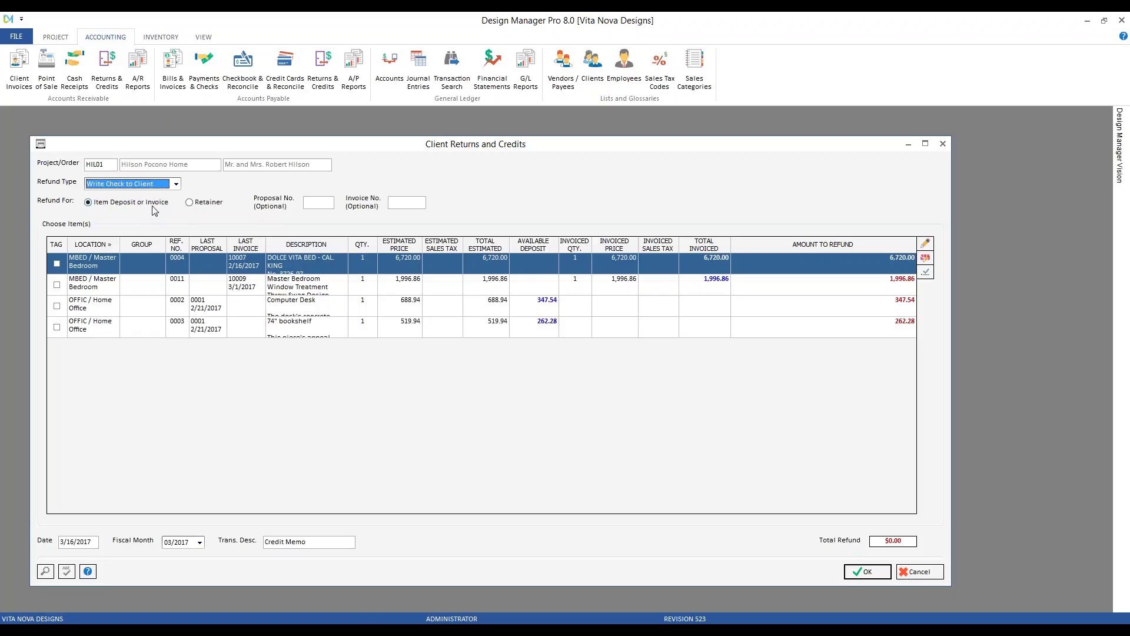
pyautogui.click(406, 202)
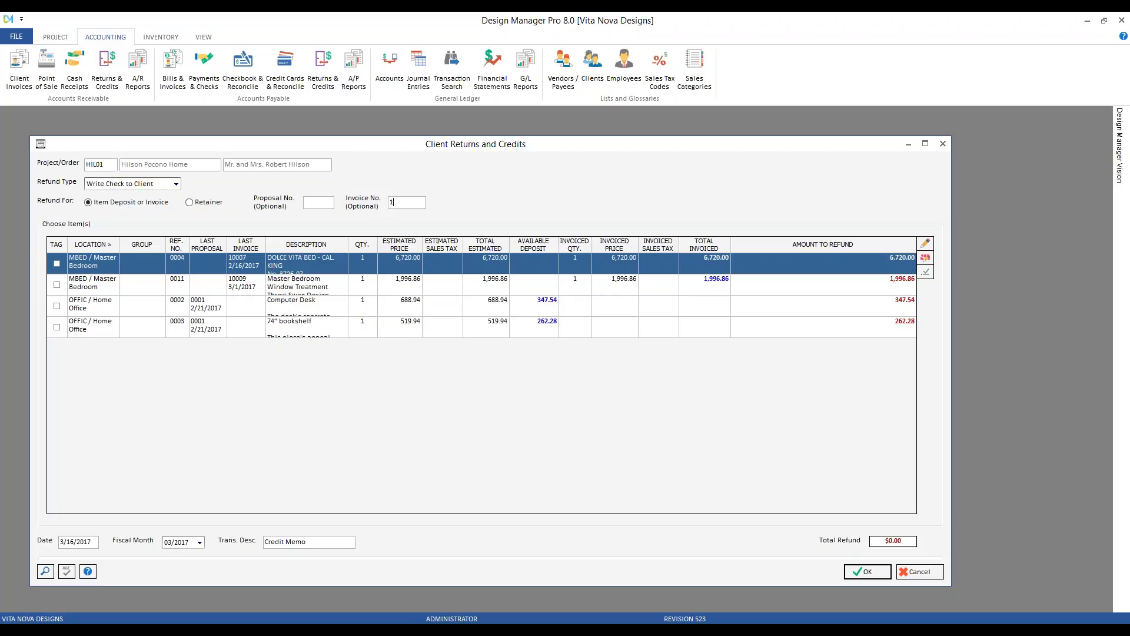
pyautogui.write('10009')
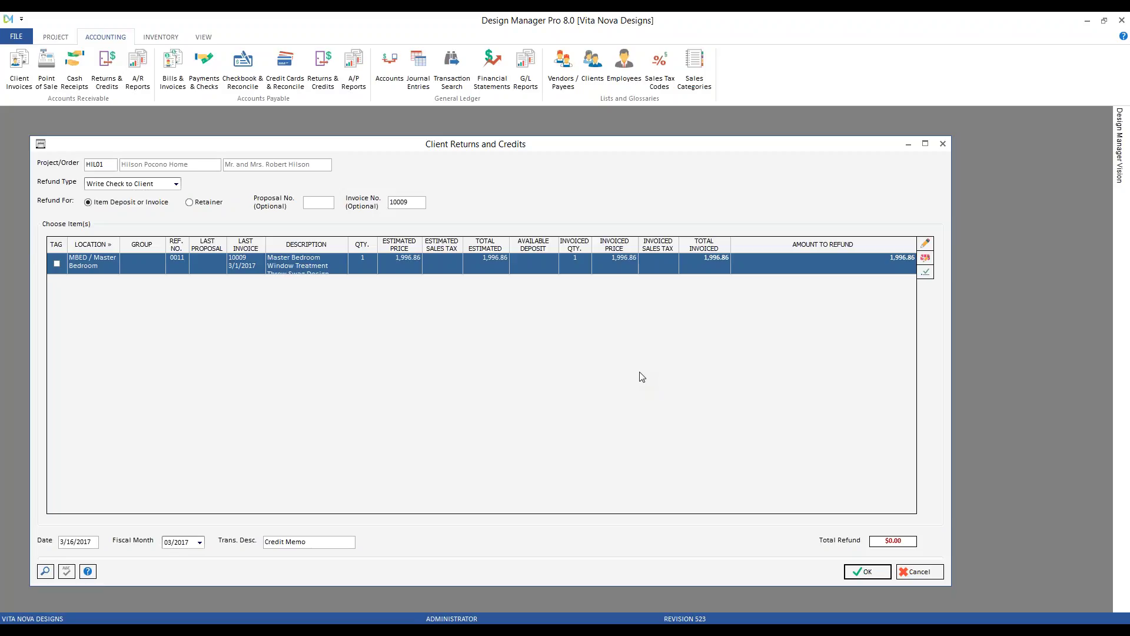
# Step: Override the window treatment's refund amount, setting both the freight price and its taxable amount to 0
pyautogui.click(925, 244)
pyautogui.moveTo(178, 55); pyautogui.dragTo(410, 268)
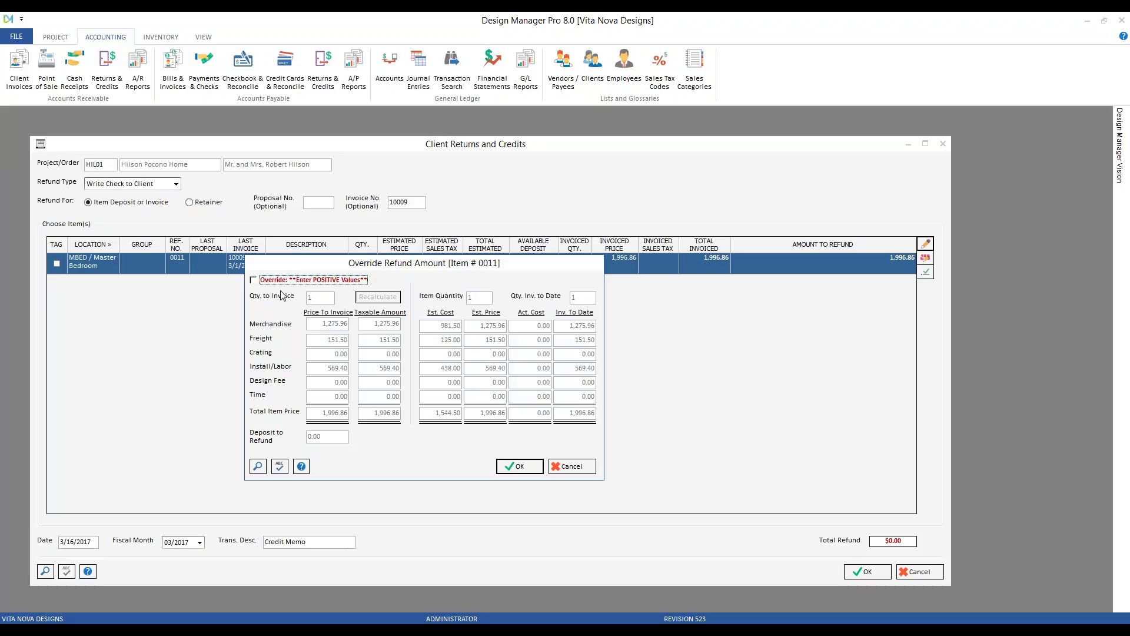
pyautogui.click(256, 284)
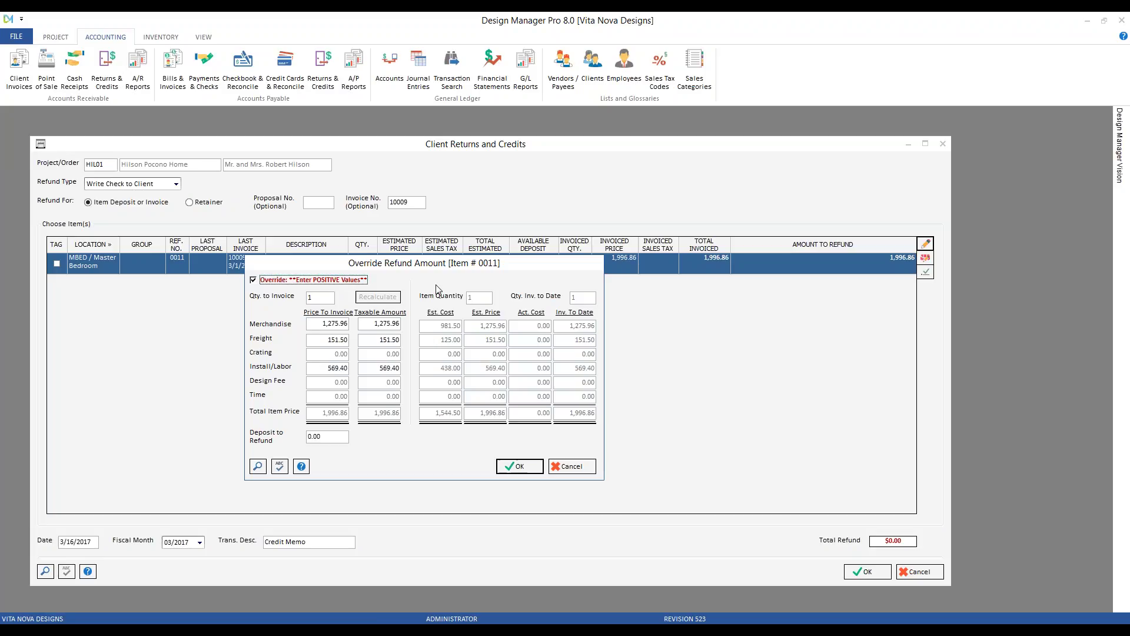
pyautogui.click(317, 323)
pyautogui.click(314, 339)
pyautogui.write('0')
pyautogui.press('Tab')
pyautogui.click(383, 340)
pyautogui.write('0')
pyautogui.press('Tab')
pyautogui.click(519, 466)
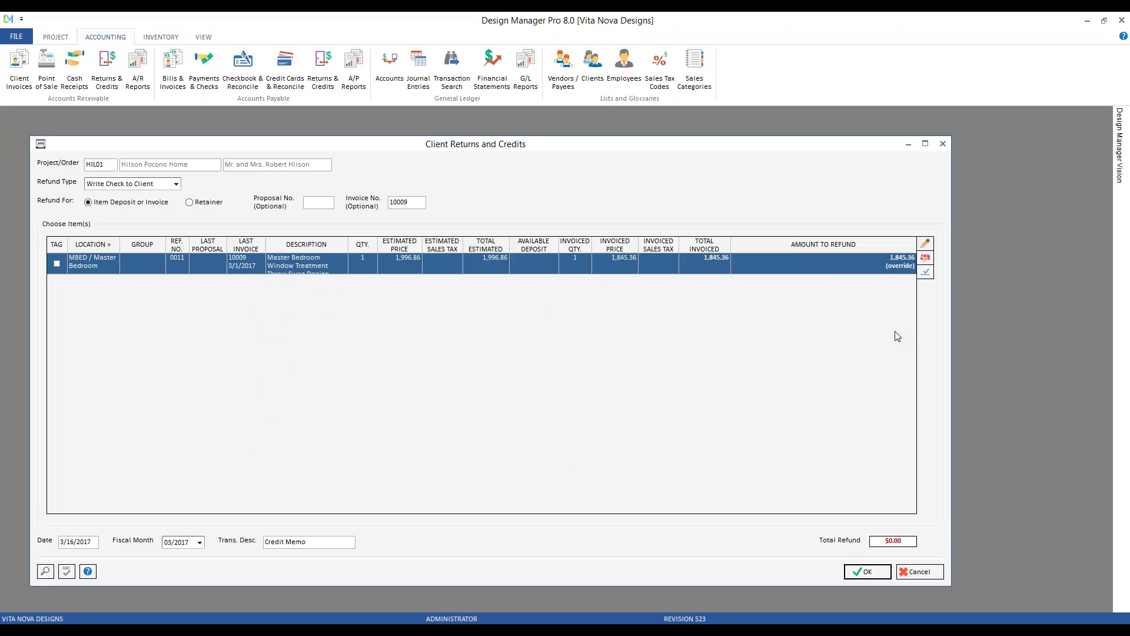
# Step: Tag the window treatment, post its refund with the description "refund w/t via check", and view the resulting open A/P entry
pyautogui.click(56, 263)
pyautogui.click(316, 541)
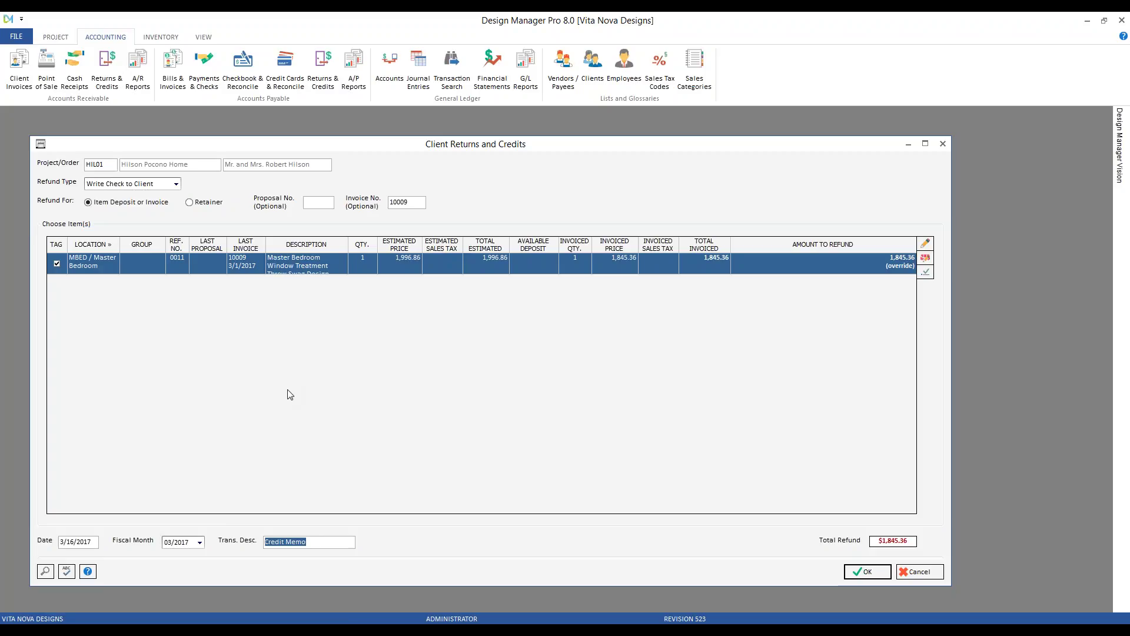
pyautogui.write('refund w/t via check')
pyautogui.click(869, 580)
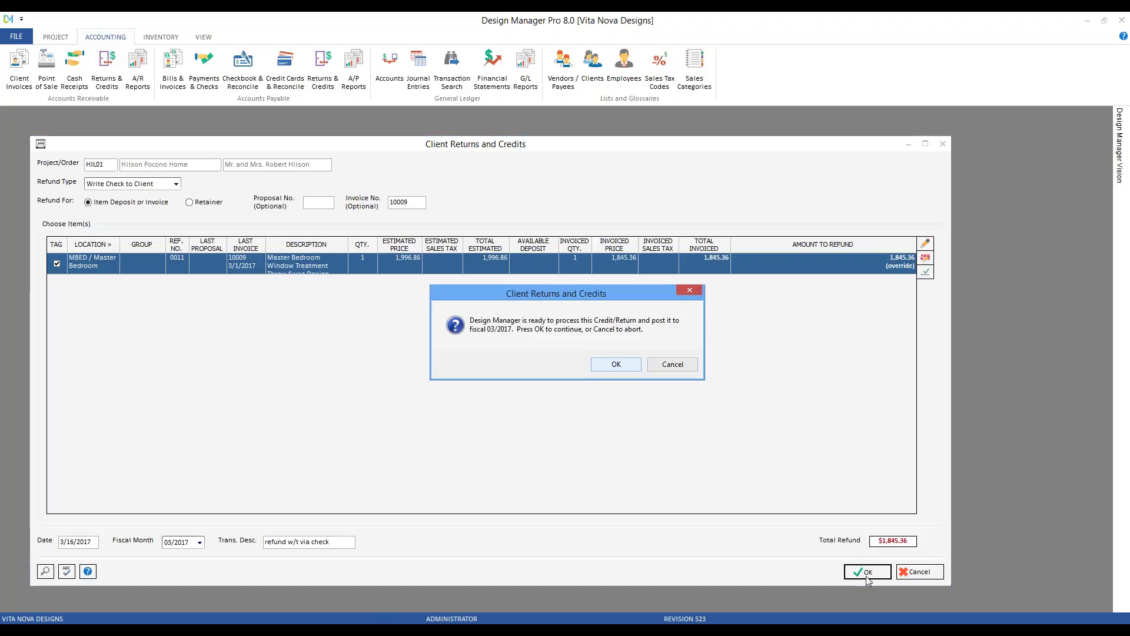
pyautogui.click(616, 364)
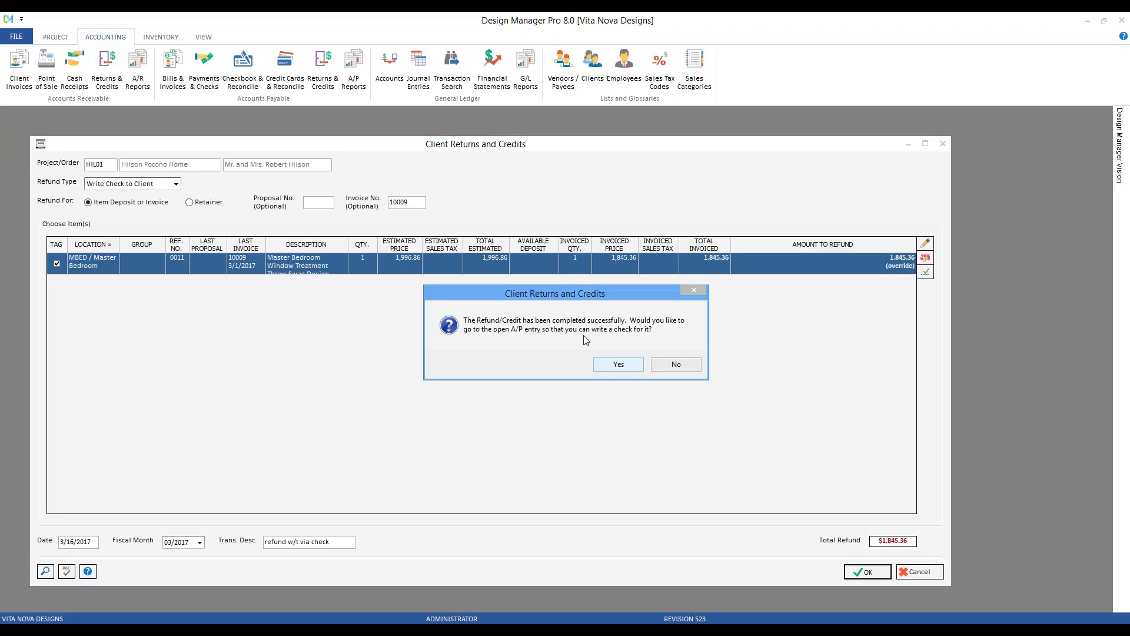
pyautogui.click(630, 363)
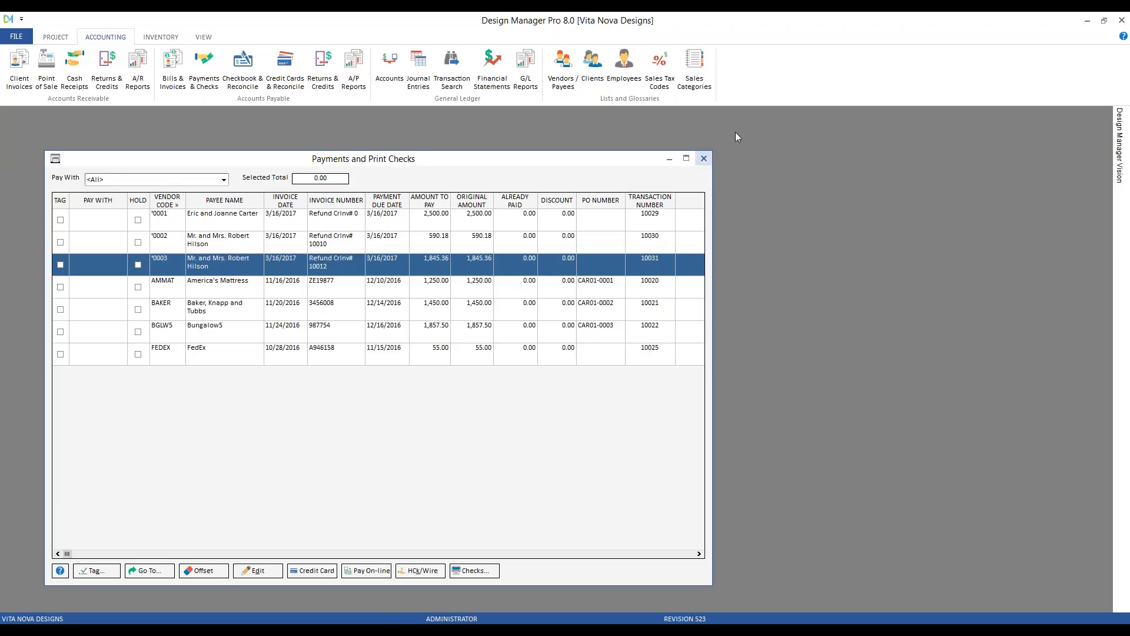
pyautogui.click(704, 158)
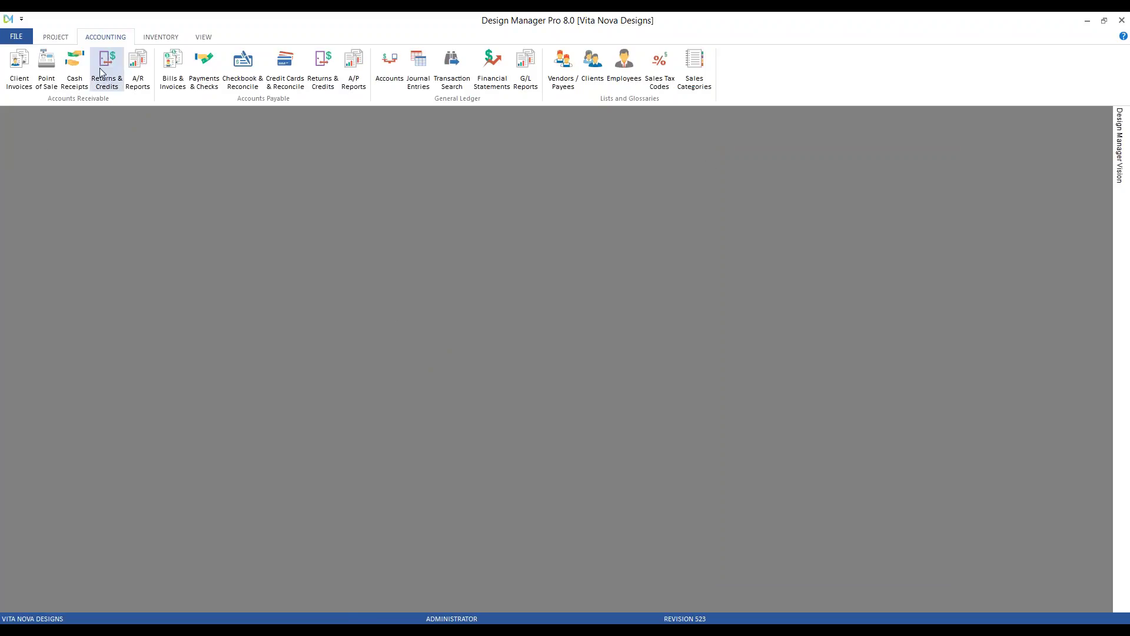
# Step: Preview the existing credit memo 10012 in Modern style with payments hidden, and review its credited amounts
pyautogui.click(19, 68)
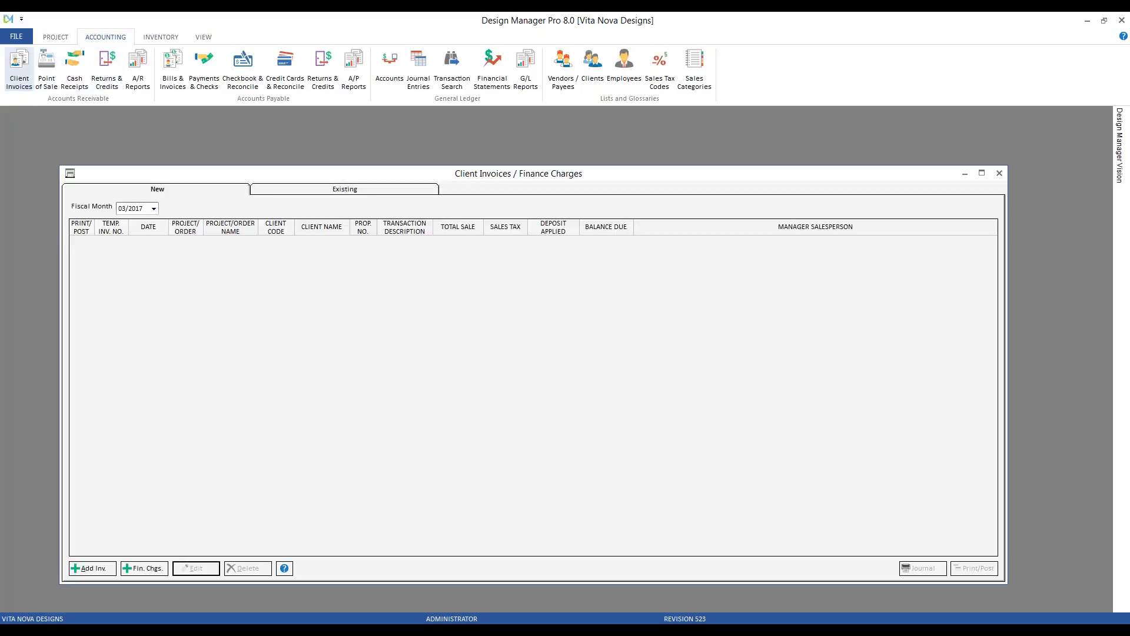
pyautogui.click(287, 191)
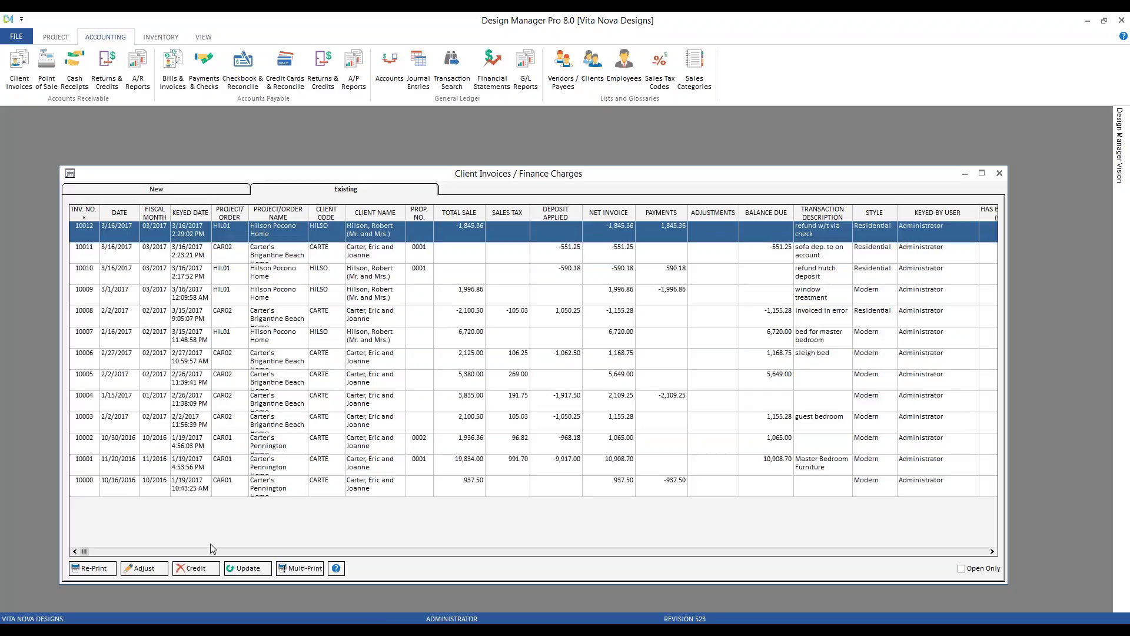
pyautogui.click(104, 573)
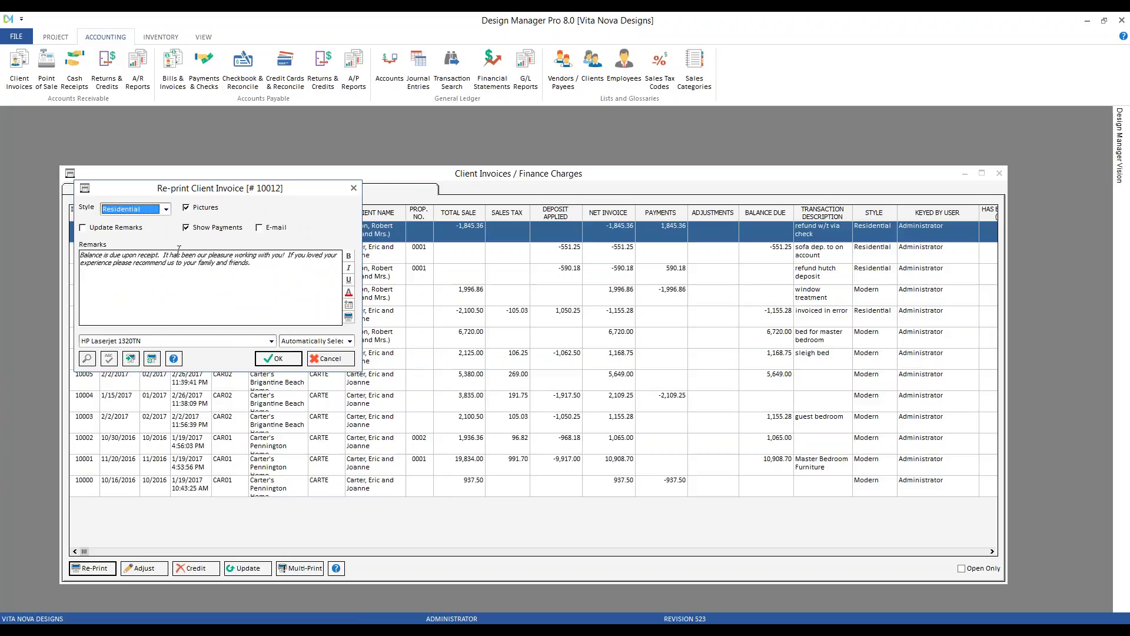
pyautogui.press('m')
pyautogui.click(236, 231)
pyautogui.click(285, 359)
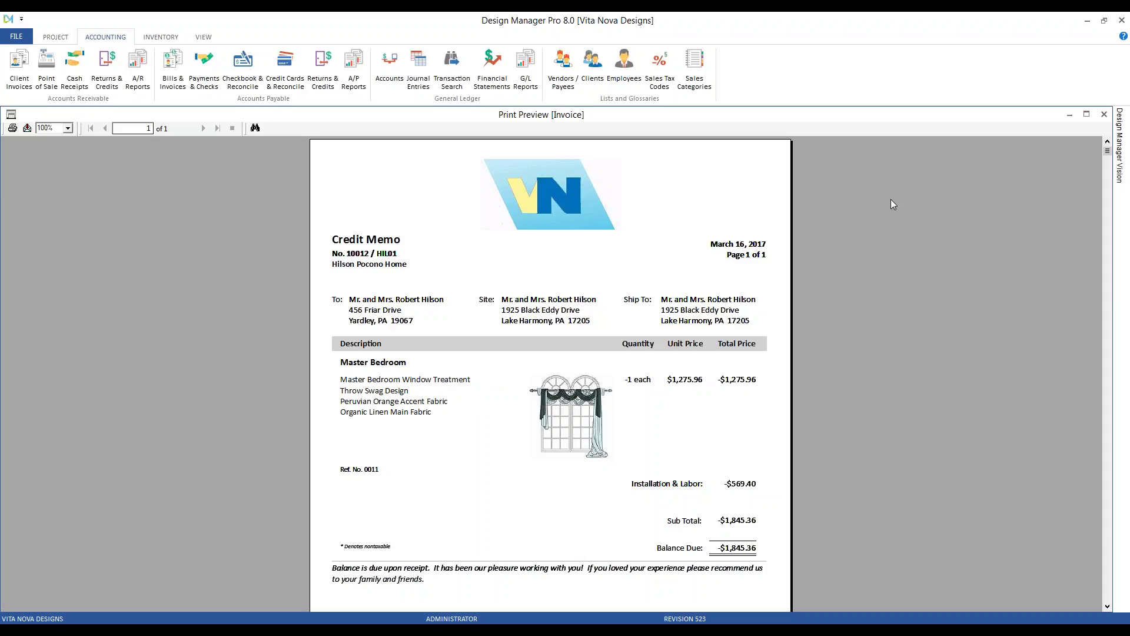
pyautogui.click(1104, 115)
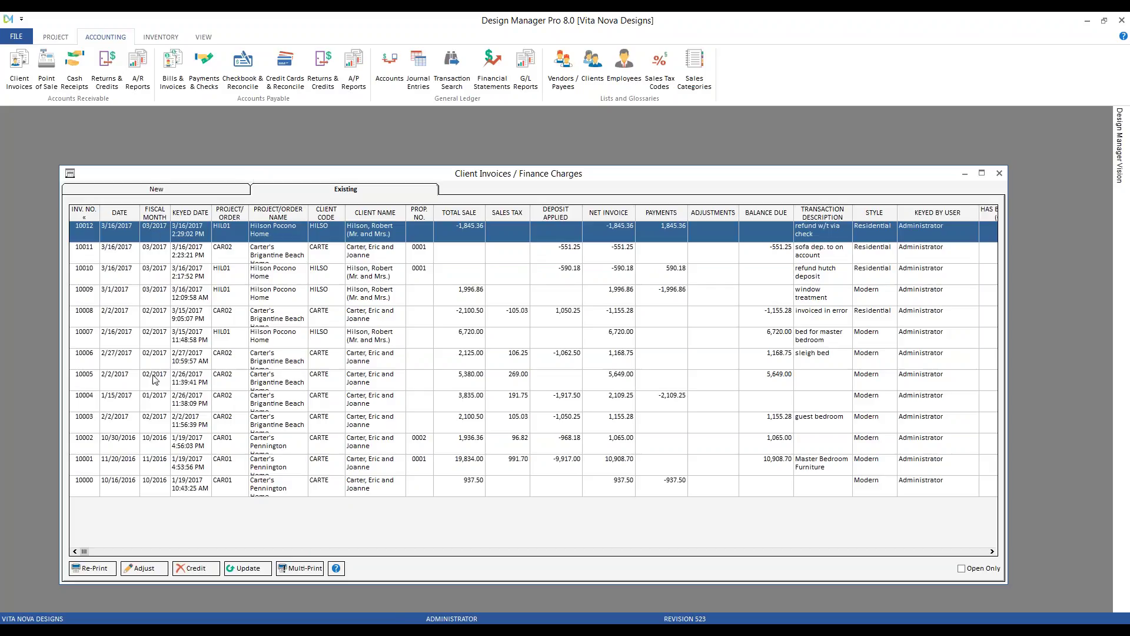
# Step: Preview the existing invoice 10004 with payments shown, and review its items, payments and balance on both pages
pyautogui.click(154, 399)
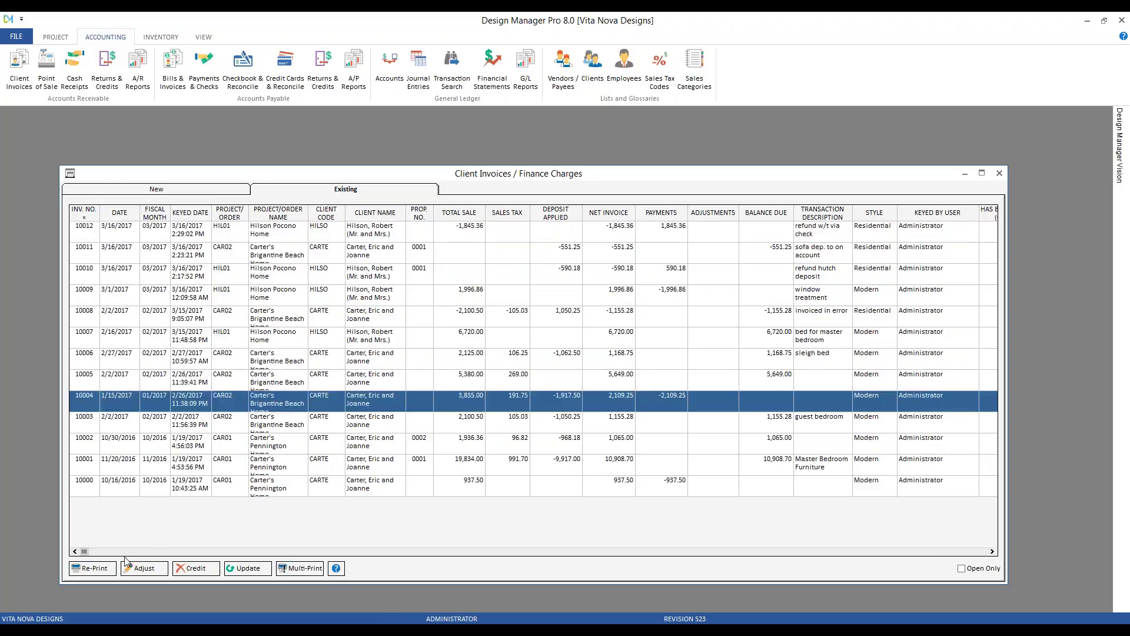
pyautogui.click(104, 569)
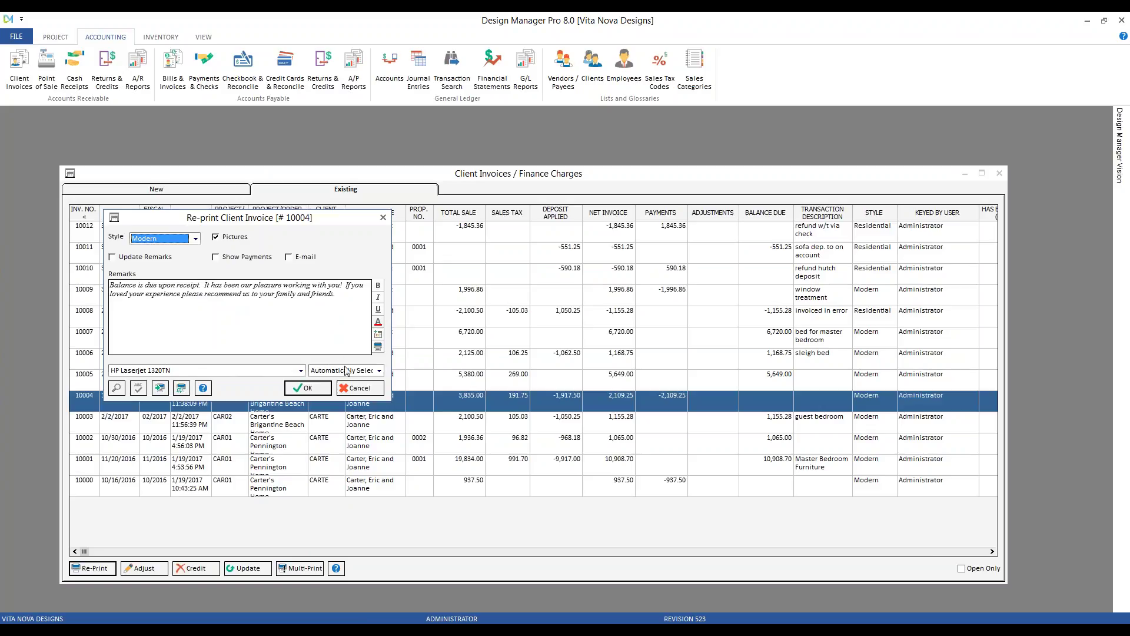
pyautogui.click(233, 259)
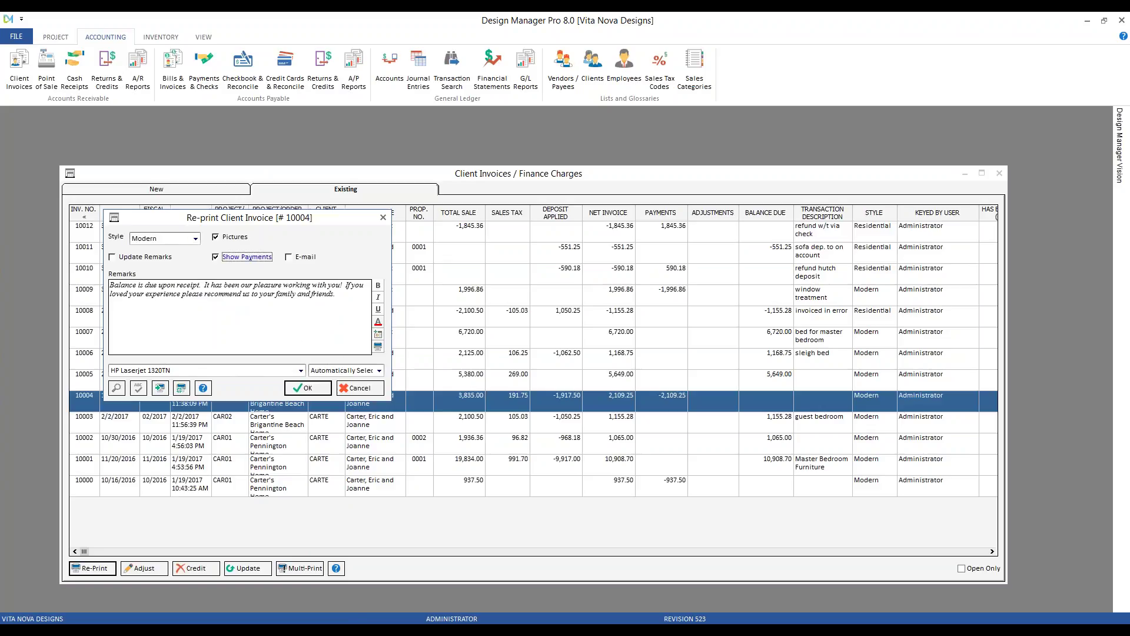
pyautogui.click(326, 386)
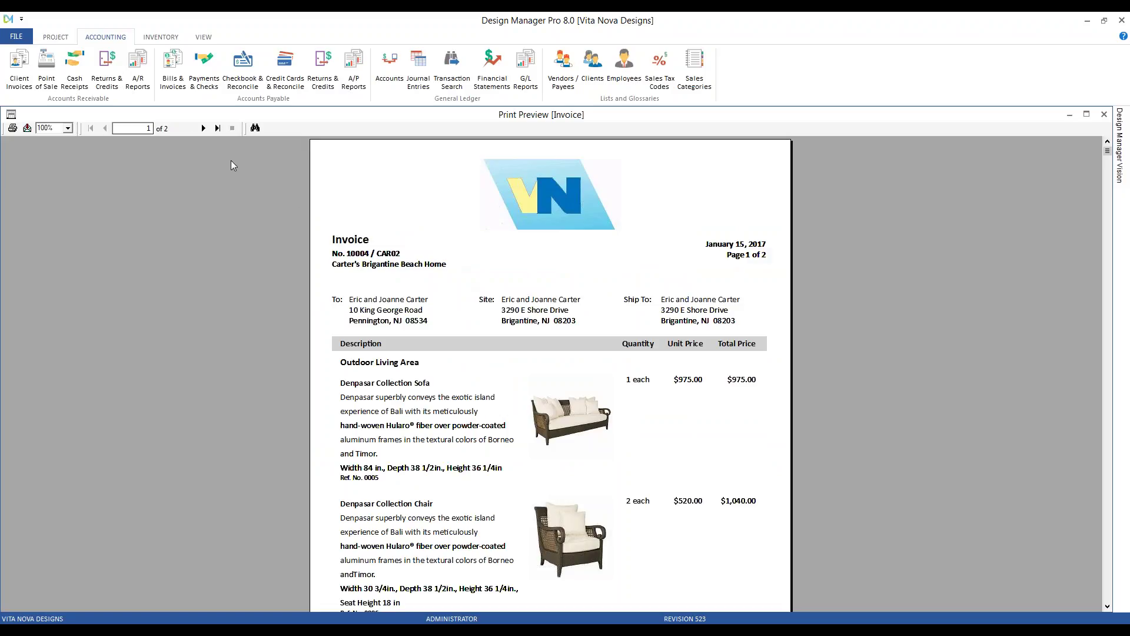
pyautogui.click(203, 128)
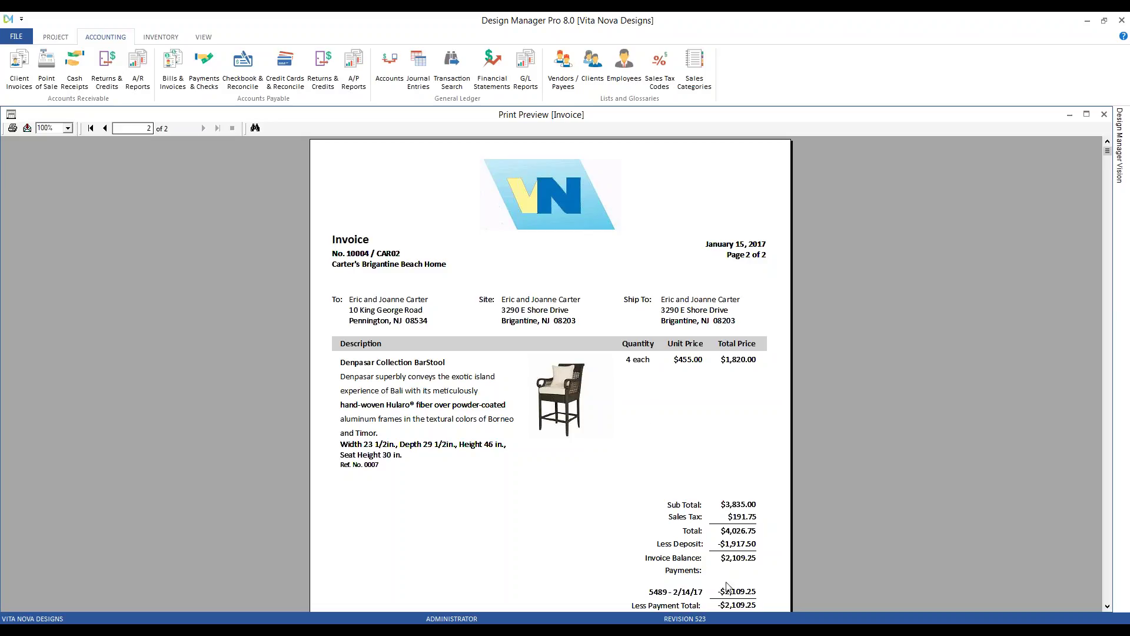
pyautogui.scroll(-3, 766, 500)
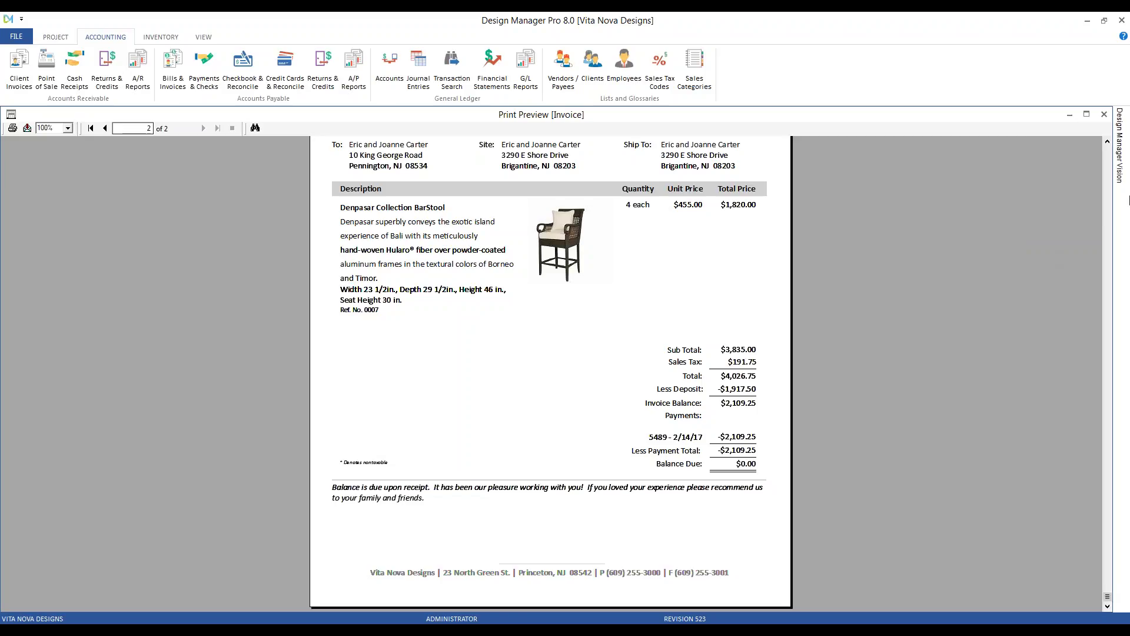
pyautogui.click(1104, 116)
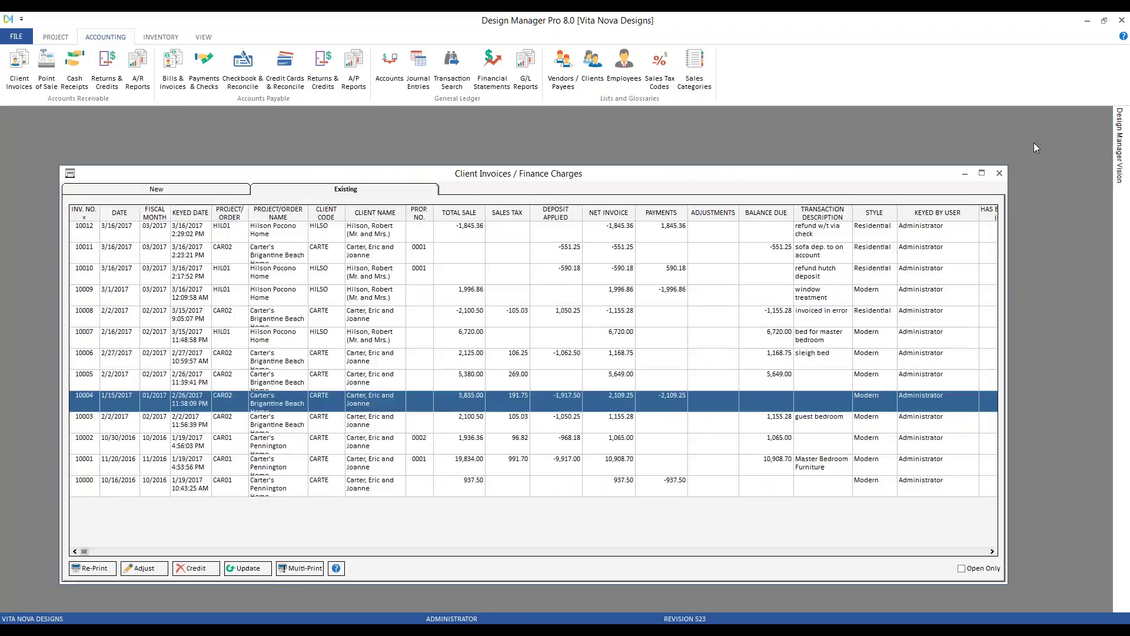
pyautogui.click(998, 171)
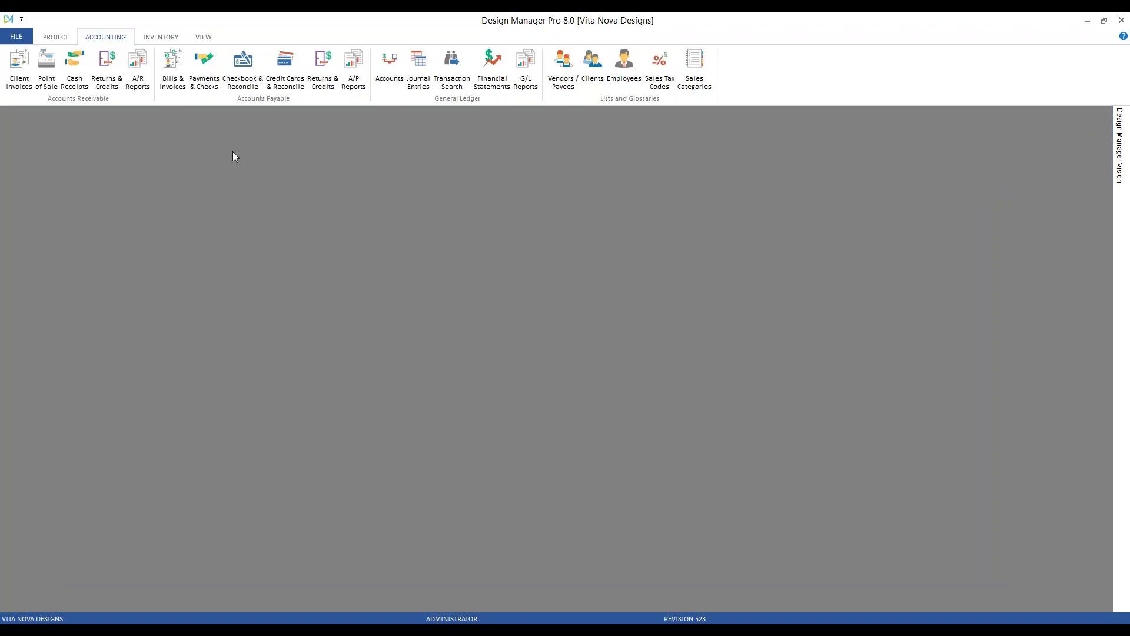
# Step: Start a client return and credit for project CAR02 with the refund type Increase Client's Retainer
pyautogui.click(107, 78)
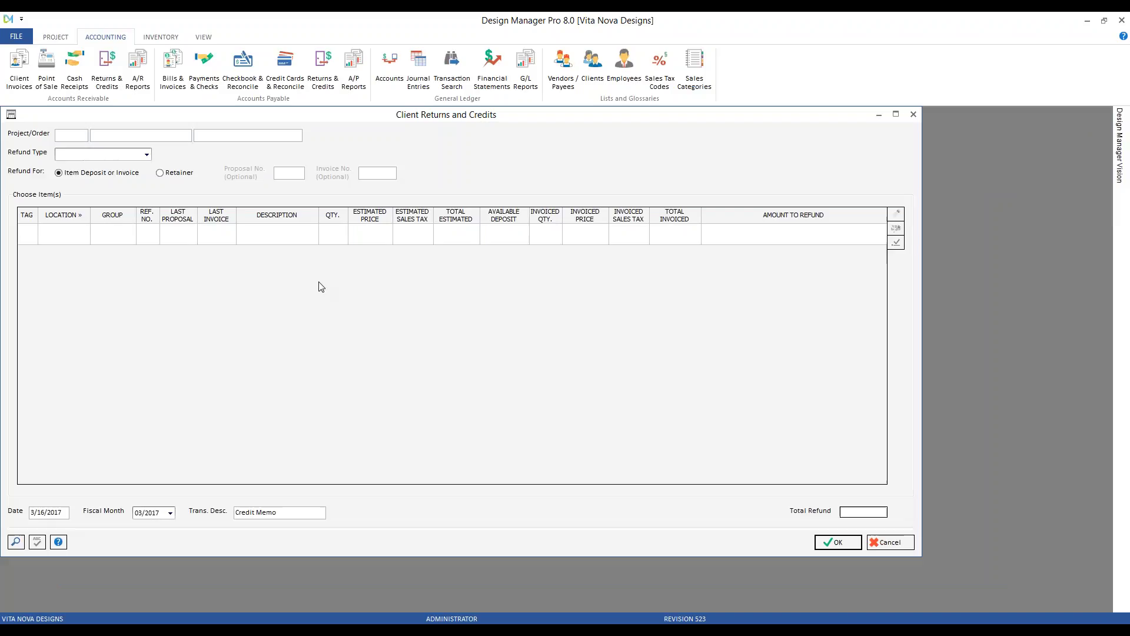
pyautogui.write('CR')
pyautogui.press('Tab')
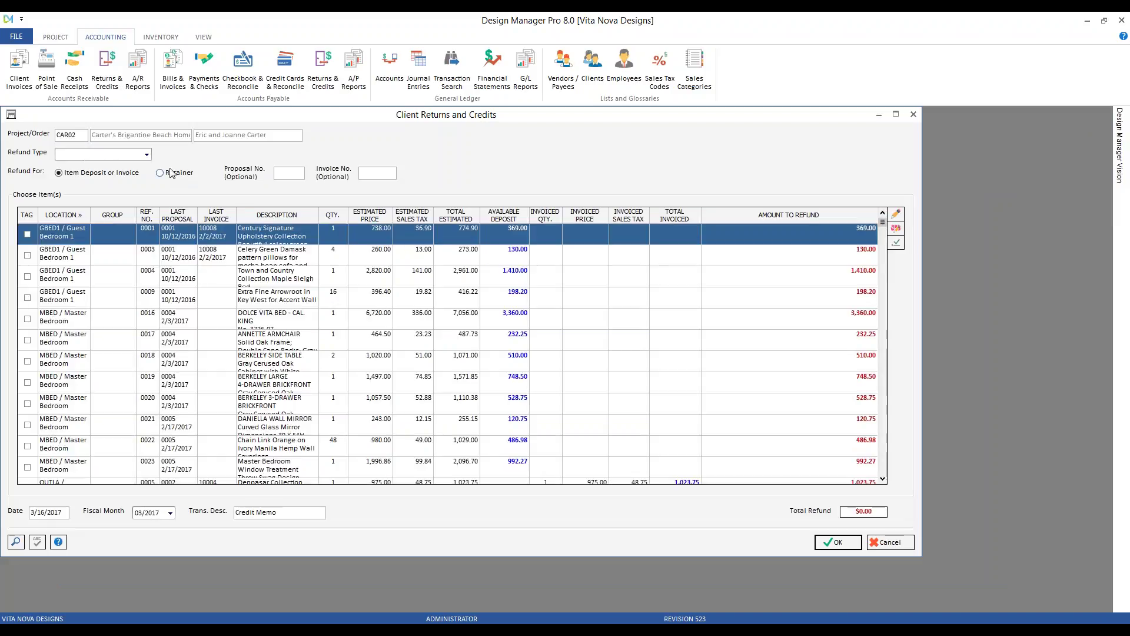
pyautogui.click(146, 154)
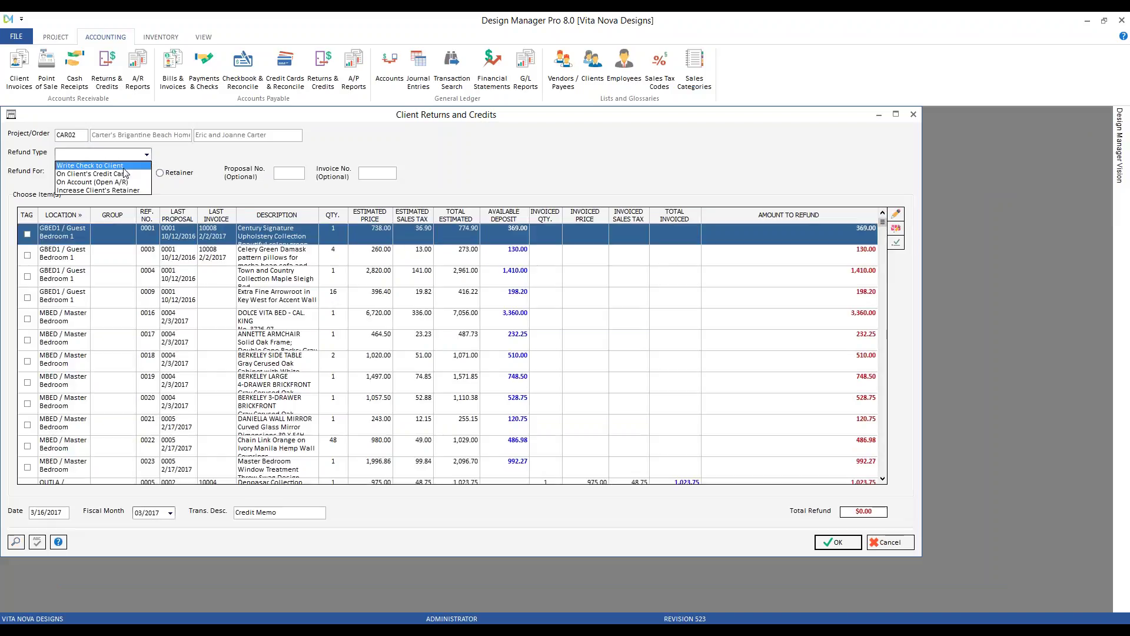
pyautogui.click(129, 191)
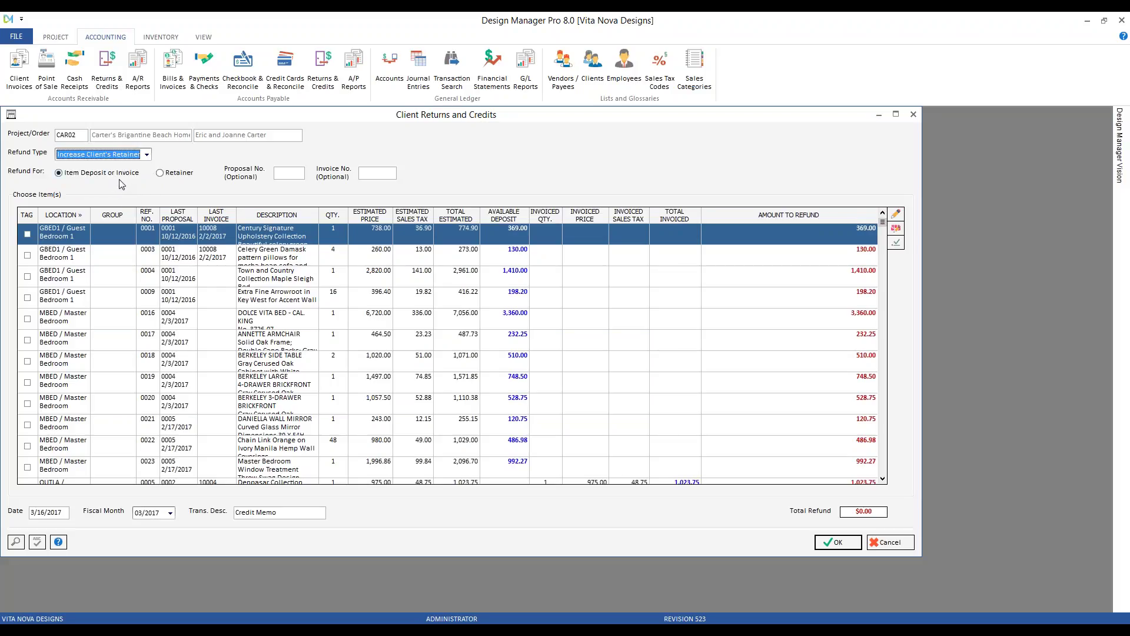
# Step: Look up the project's invoices and limit the refundable items to invoice 10004
pyautogui.click(375, 174)
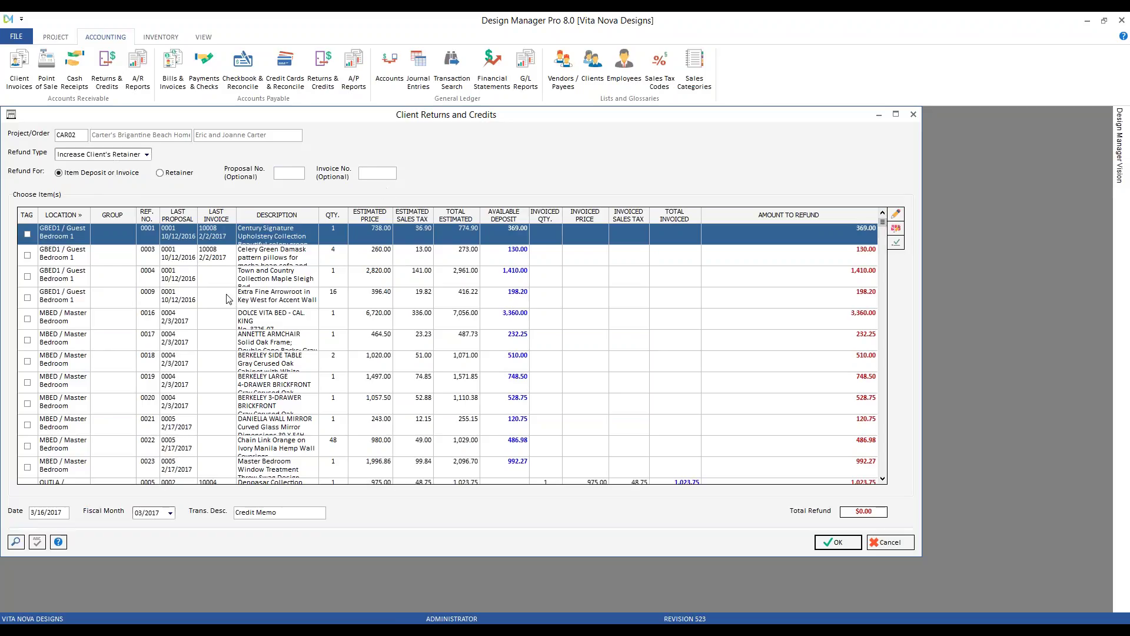
pyautogui.click(16, 541)
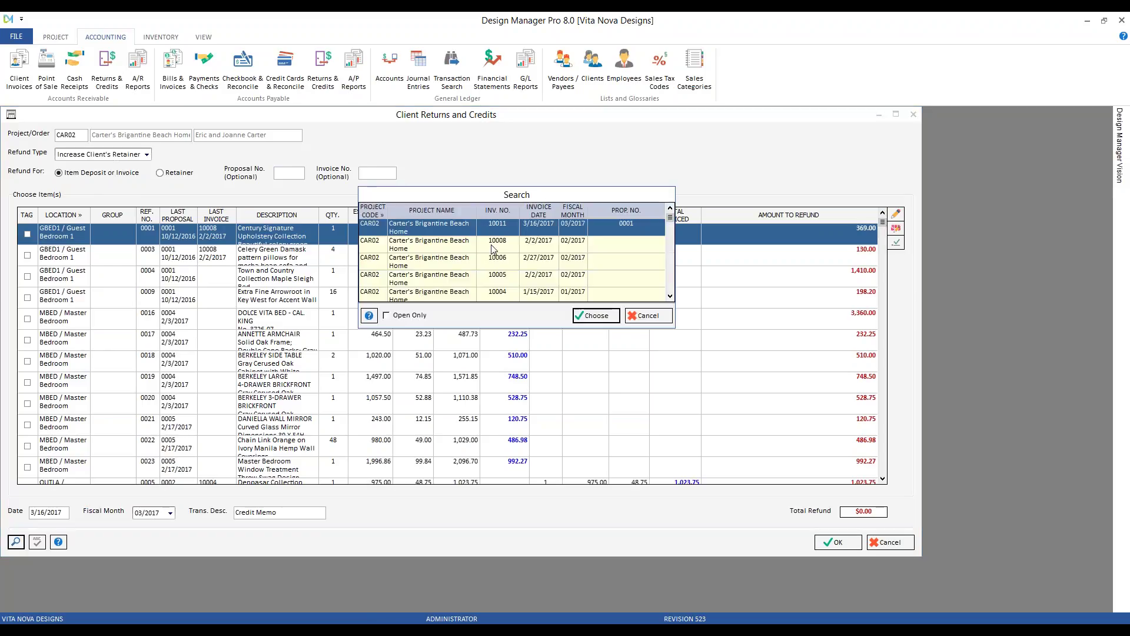
pyautogui.click(496, 295)
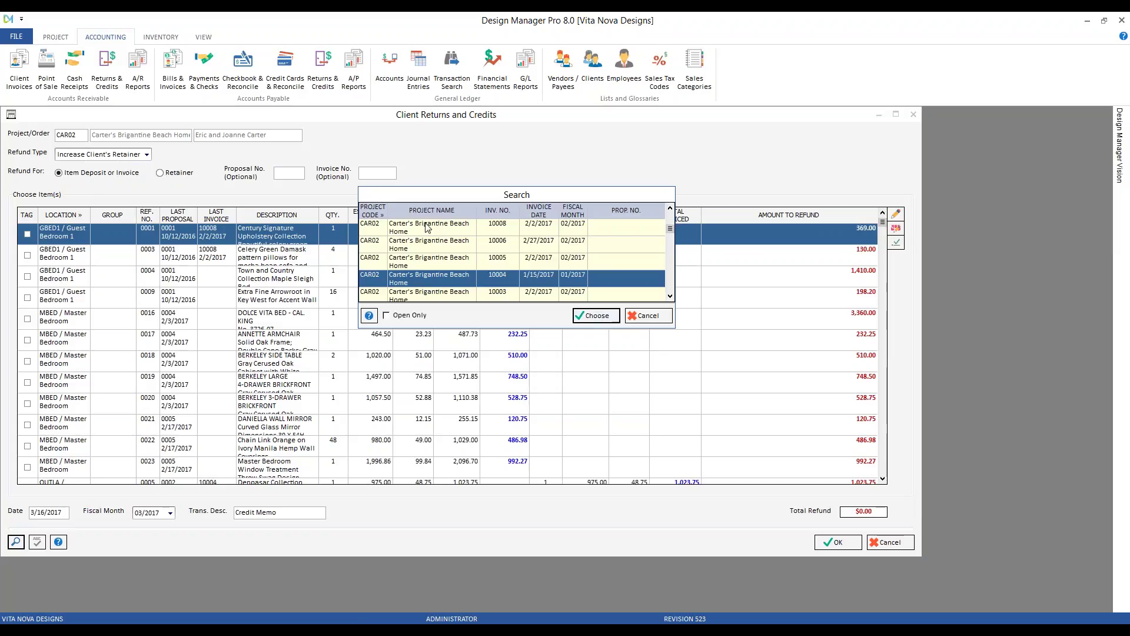
pyautogui.scroll(1, 395, 266)
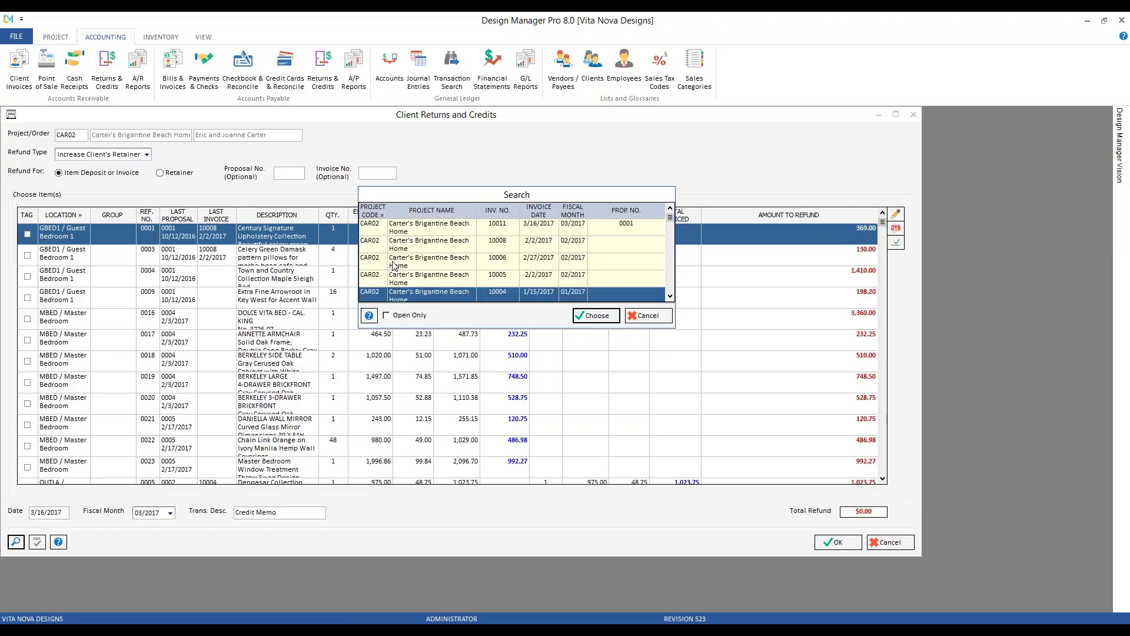
pyautogui.scroll(-2, 396, 266)
pyautogui.scroll(2, 396, 266)
pyautogui.scroll(-2, 464, 240)
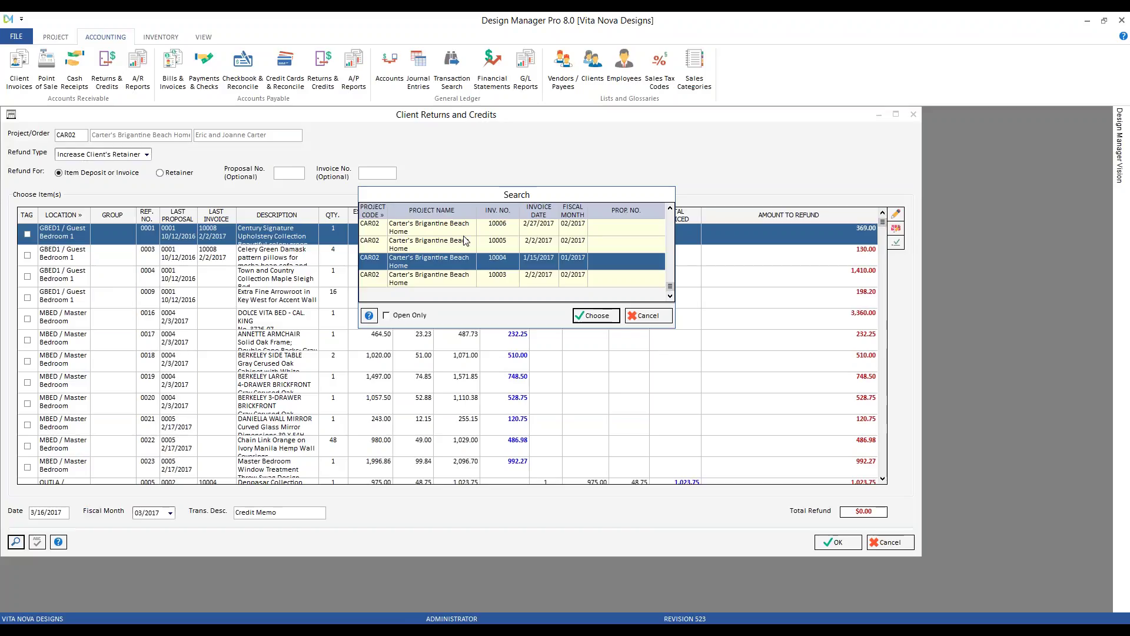
pyautogui.click(611, 322)
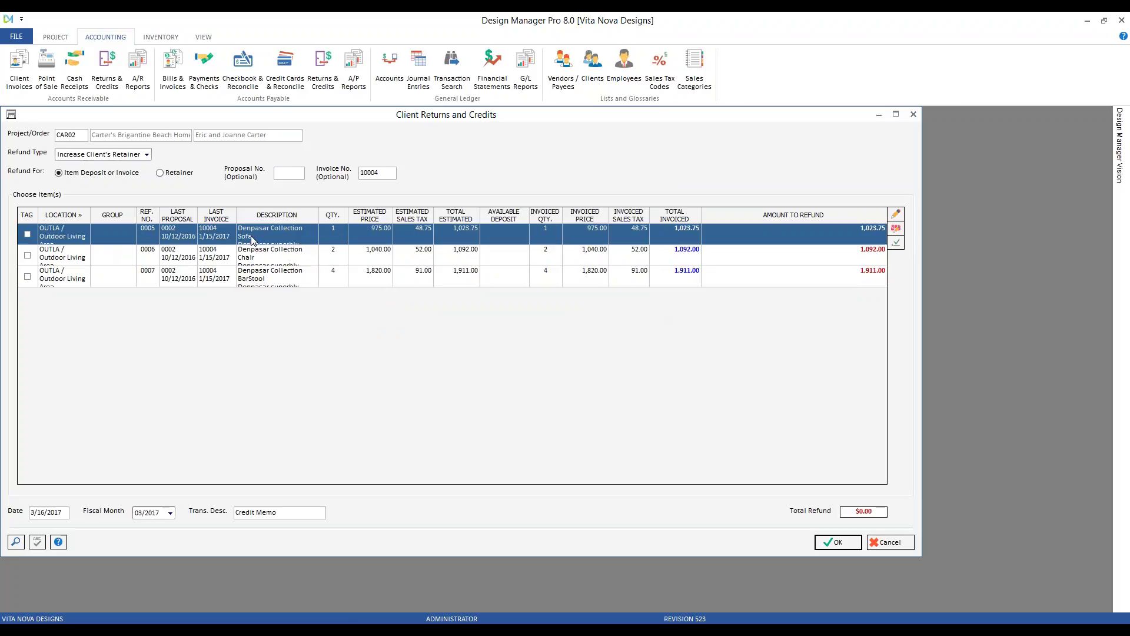
# Step: Override the Denpasar barstool's refund amount, setting the quantity to 2 and the merchandise price to 910
pyautogui.click(207, 280)
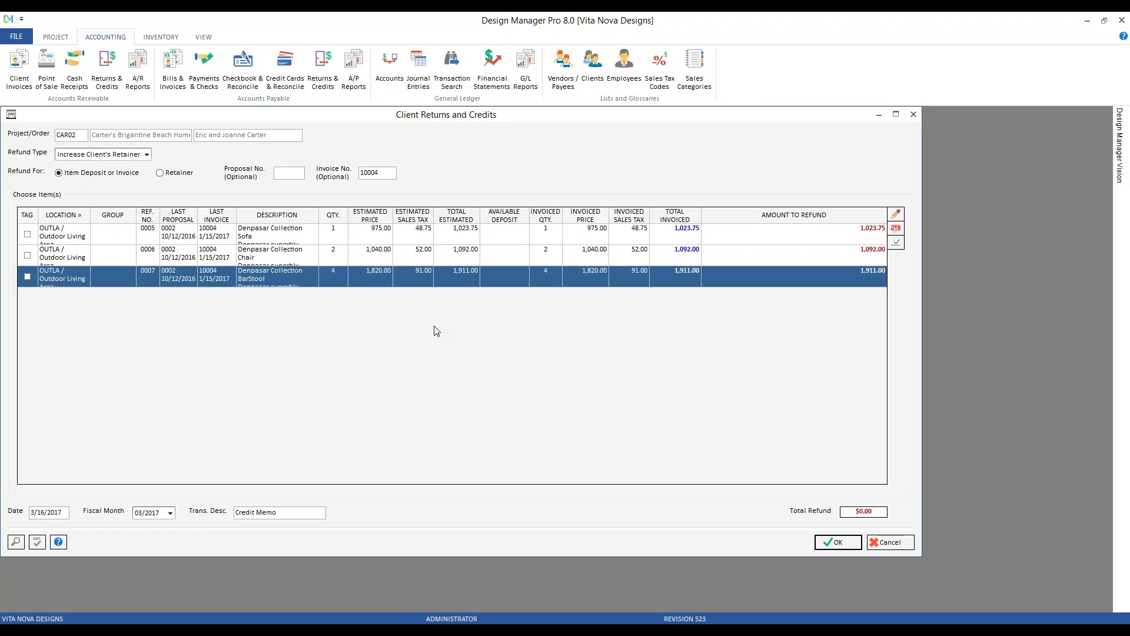
pyautogui.click(574, 271)
pyautogui.click(895, 213)
pyautogui.moveTo(148, 62); pyautogui.dragTo(444, 225)
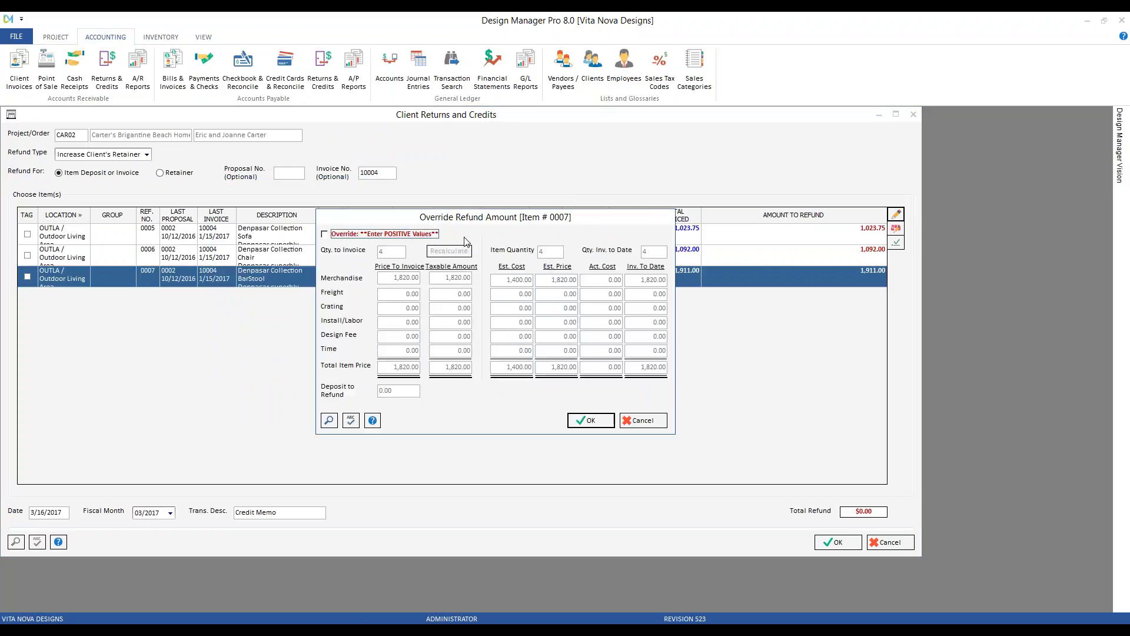
pyautogui.click(336, 234)
pyautogui.press('Tab')
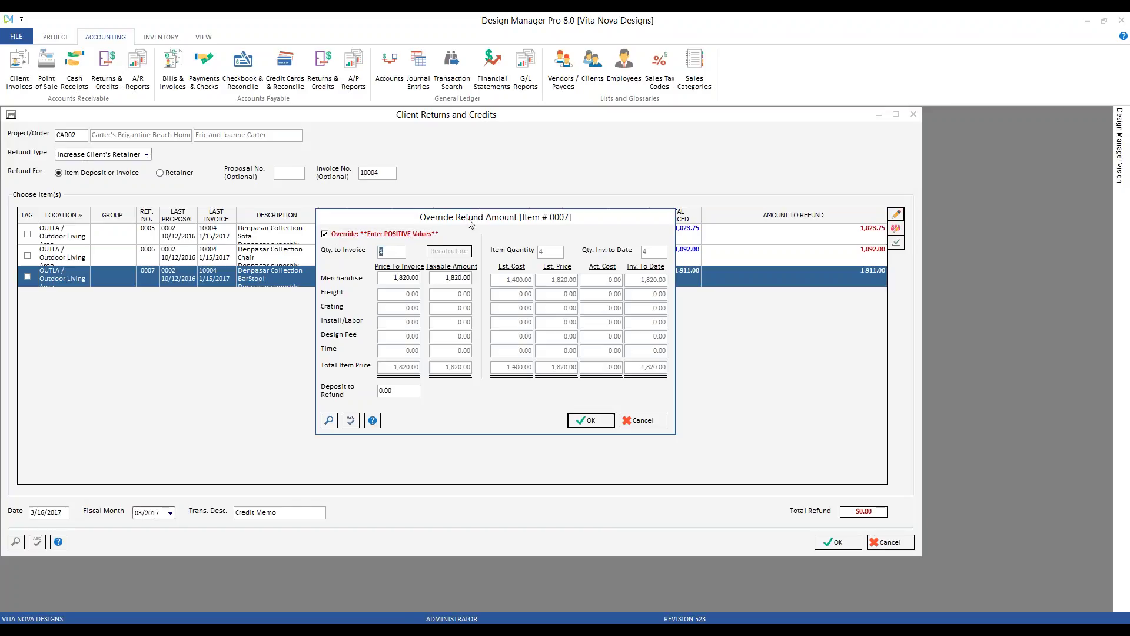
pyautogui.write('2')
pyautogui.press('Tab')
pyautogui.write('910')
pyautogui.press('Tab')
pyautogui.click(588, 421)
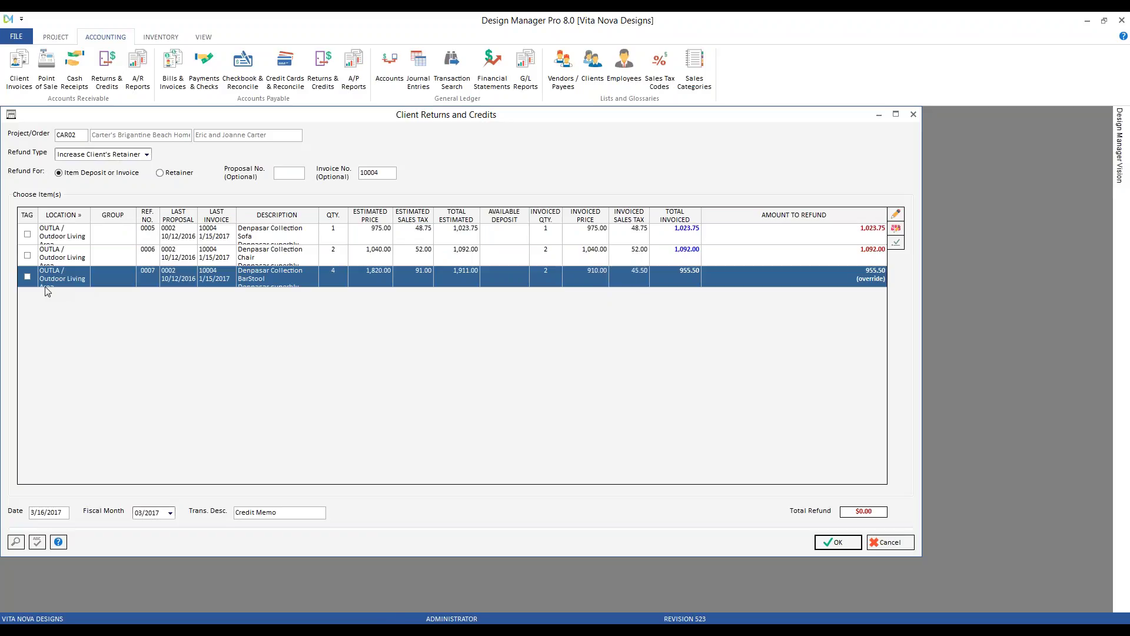
# Step: Tag the barstool item and post its refund with the description "refund 2 barstools"
pyautogui.click(27, 277)
pyautogui.click(294, 511)
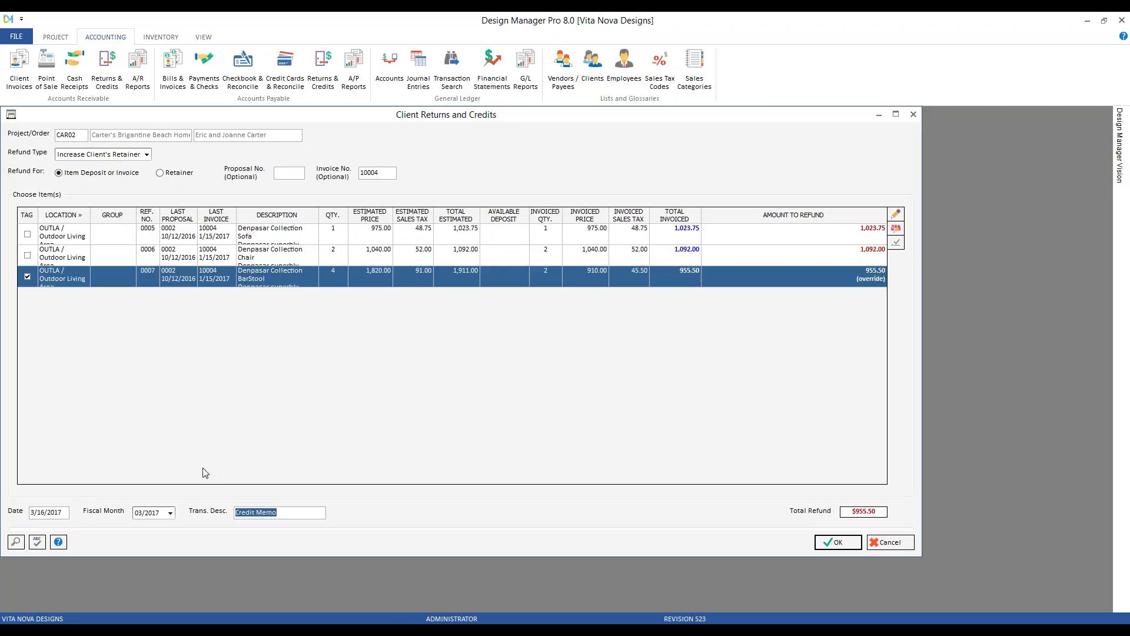
pyautogui.write('refund 2 barstools')
pyautogui.click(843, 543)
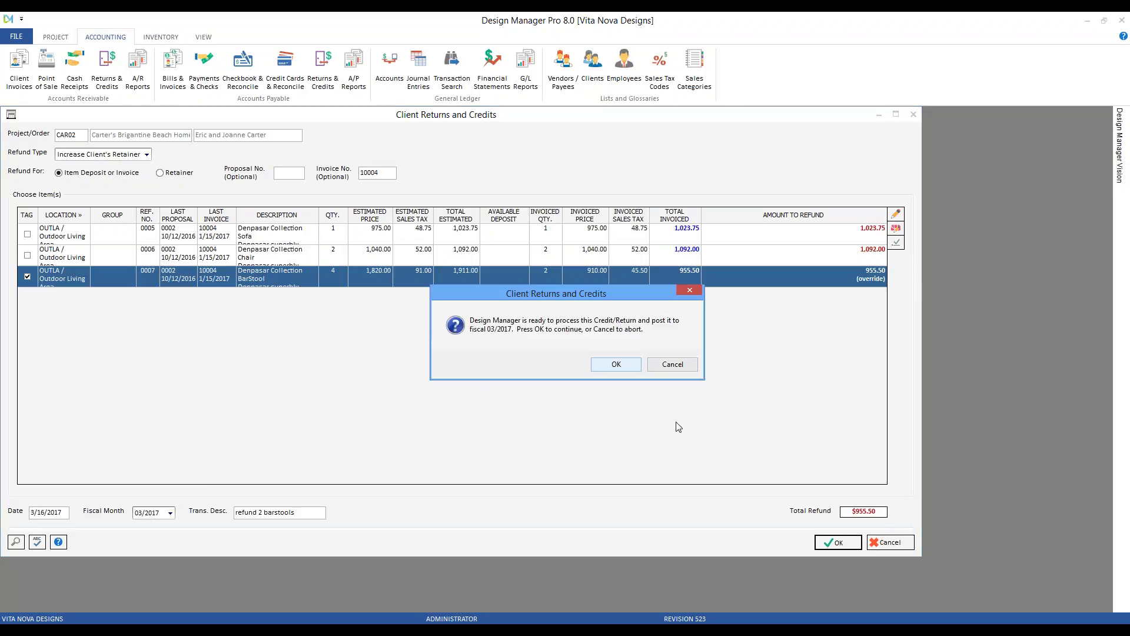
pyautogui.click(616, 364)
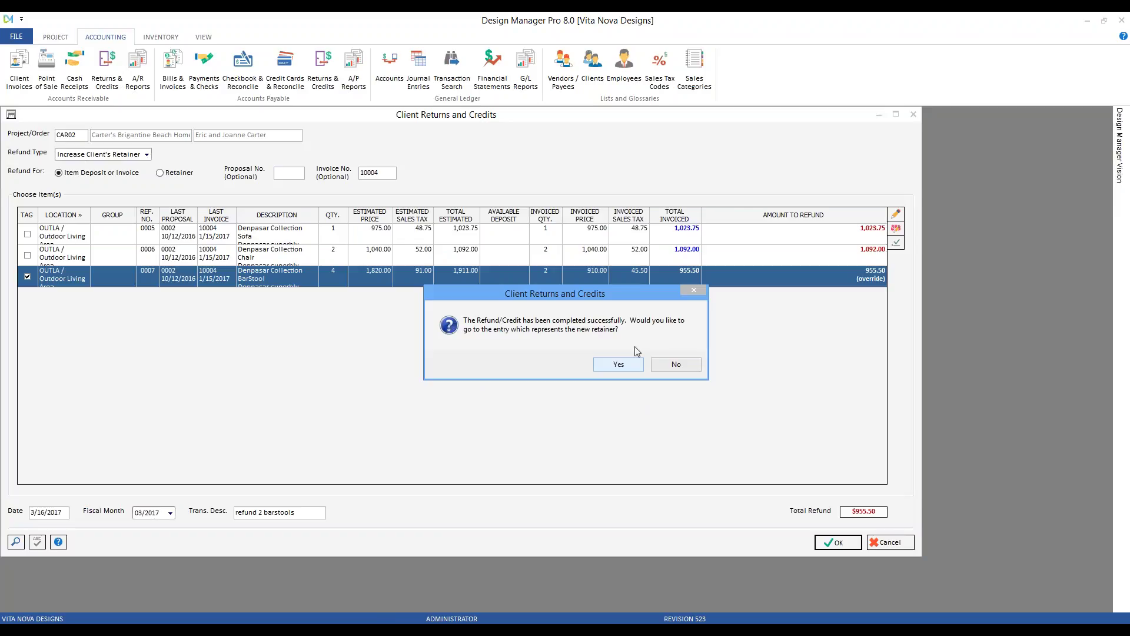
# Step: Go to the new retainer's cash receipt entry and compare the two receipt lines posted for the barstool refund
pyautogui.click(619, 365)
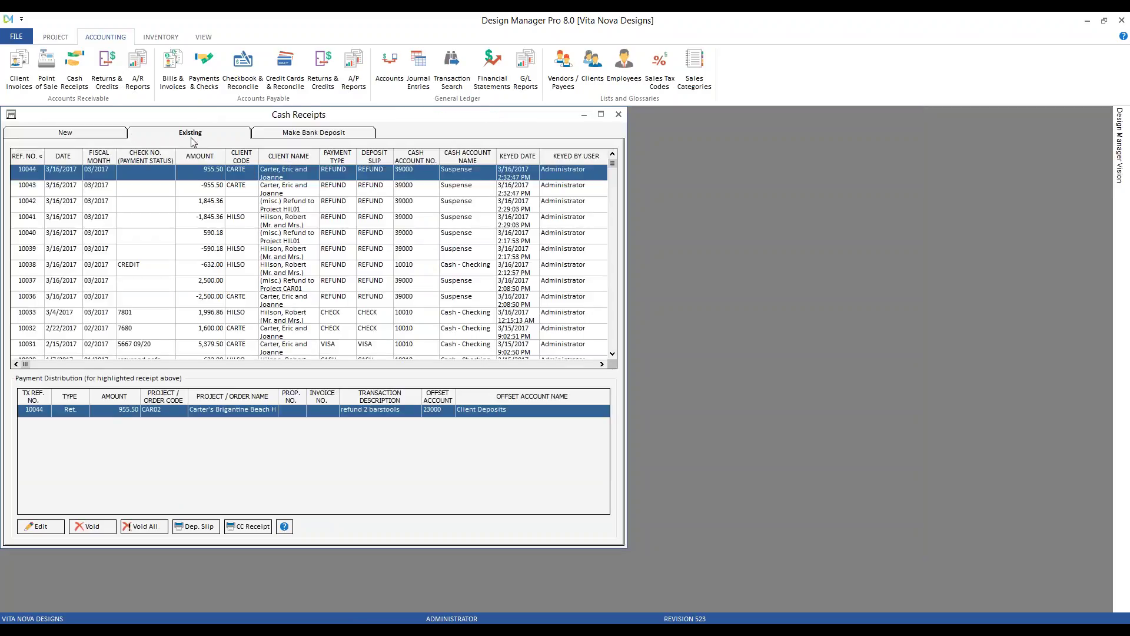
pyautogui.click(367, 189)
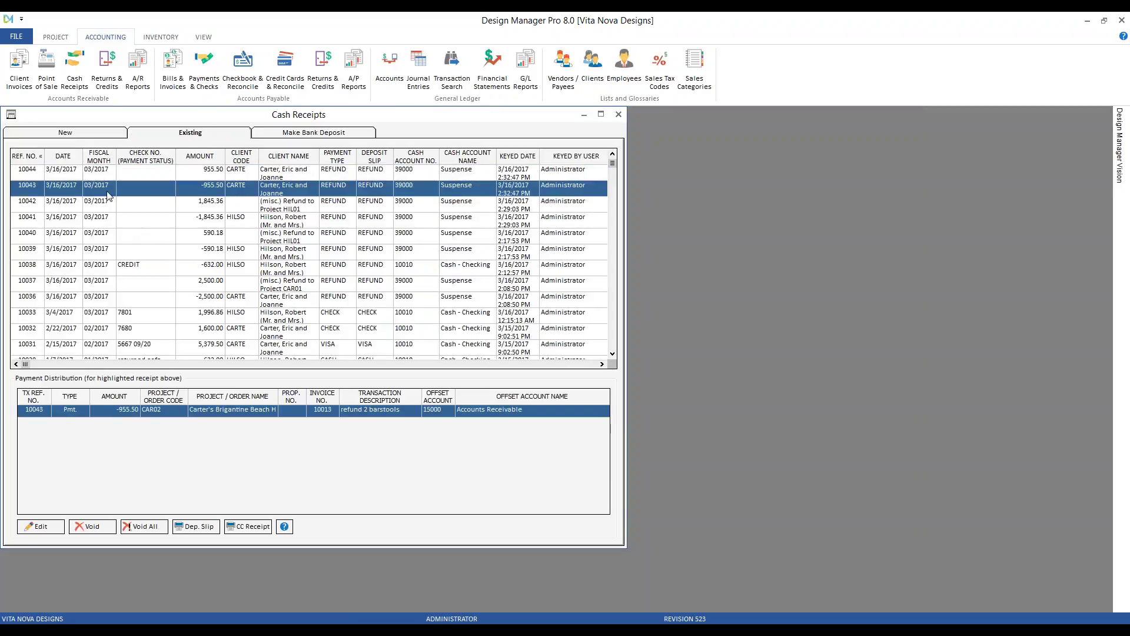
pyautogui.click(229, 193)
pyautogui.click(215, 175)
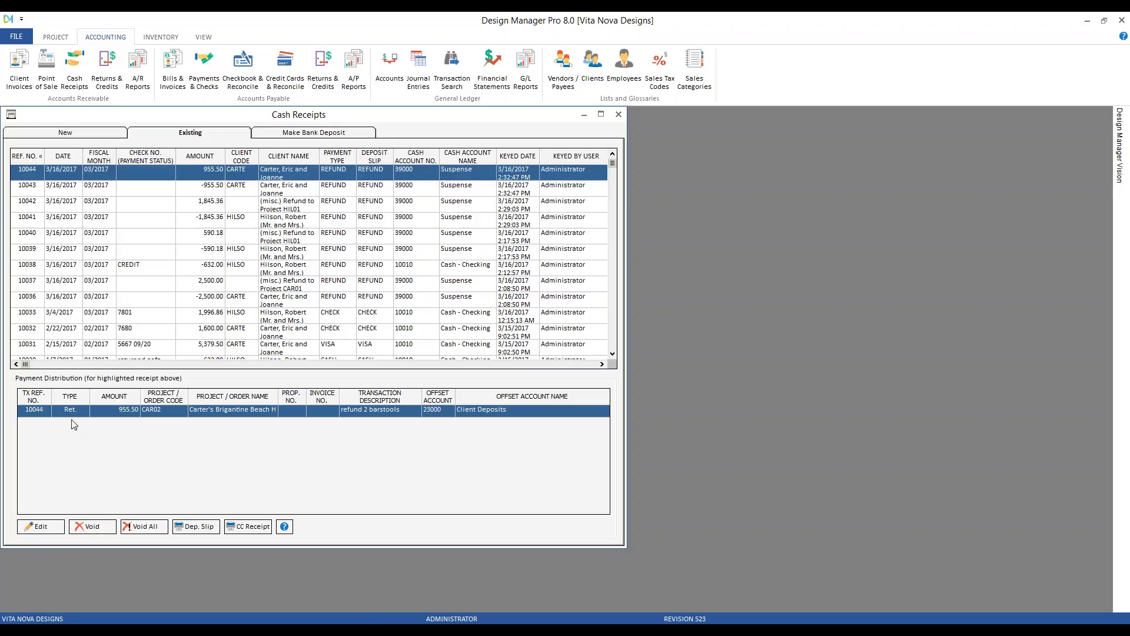
pyautogui.click(618, 114)
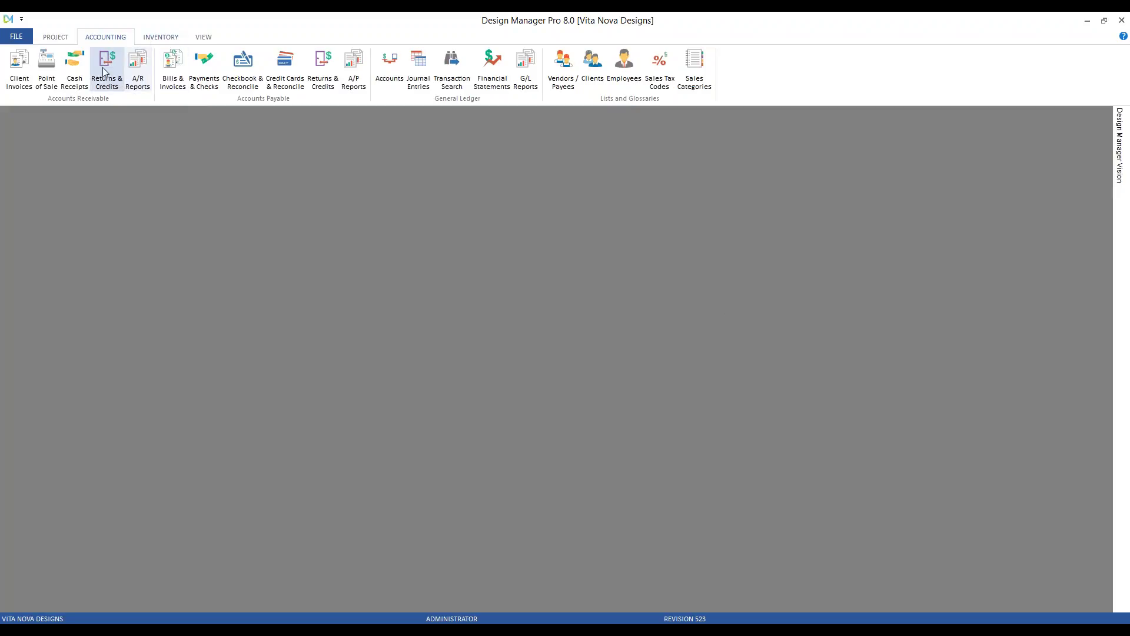
# Step: Preview a reprint of existing client invoice 10013, the barstool credit memo, and check its totals and payments
pyautogui.click(18, 62)
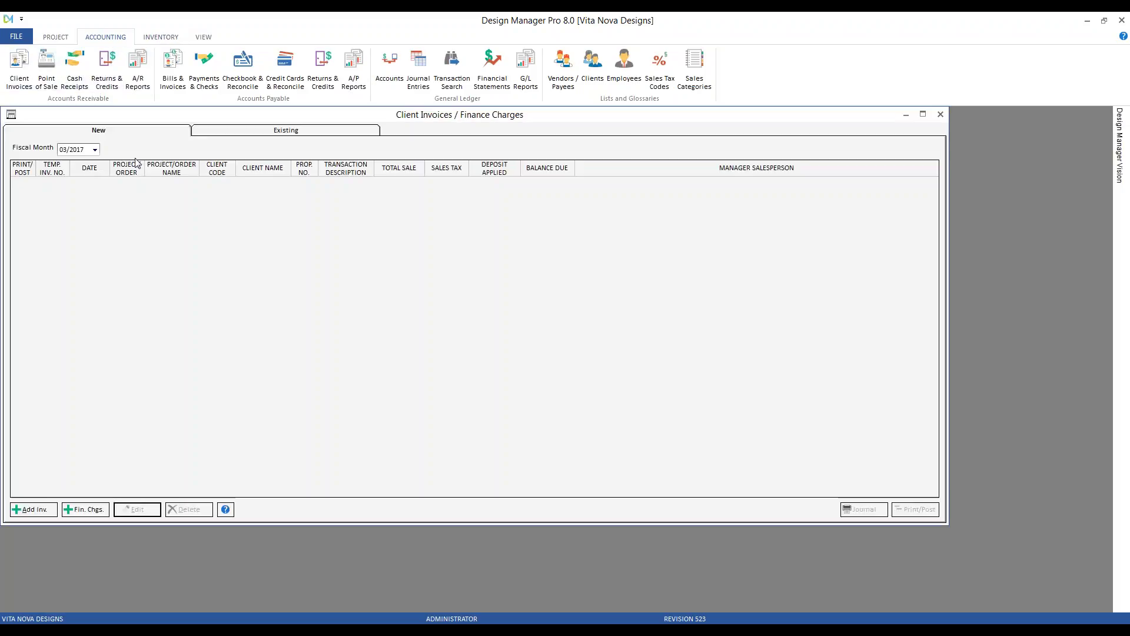
pyautogui.click(215, 131)
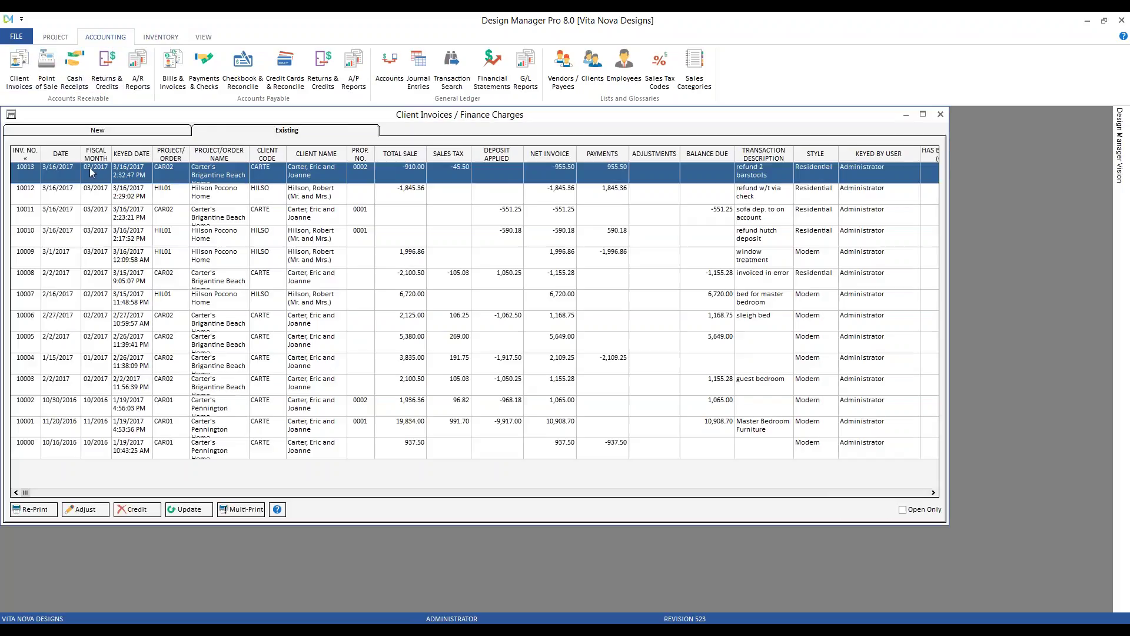
pyautogui.click(53, 507)
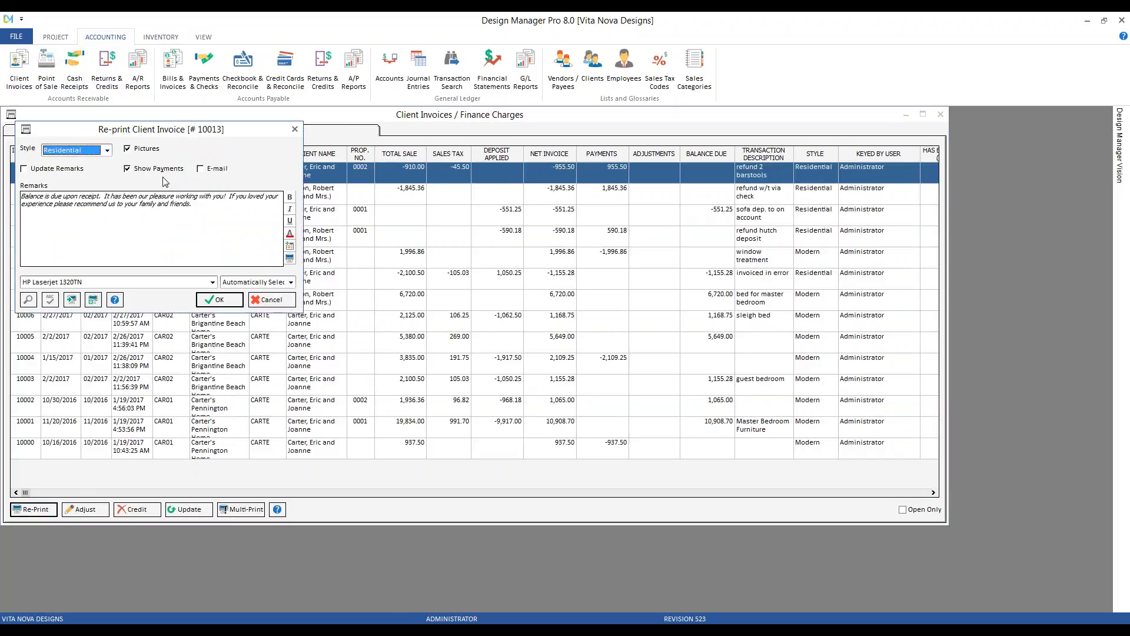
pyautogui.click(107, 151)
pyautogui.click(142, 171)
pyautogui.click(218, 300)
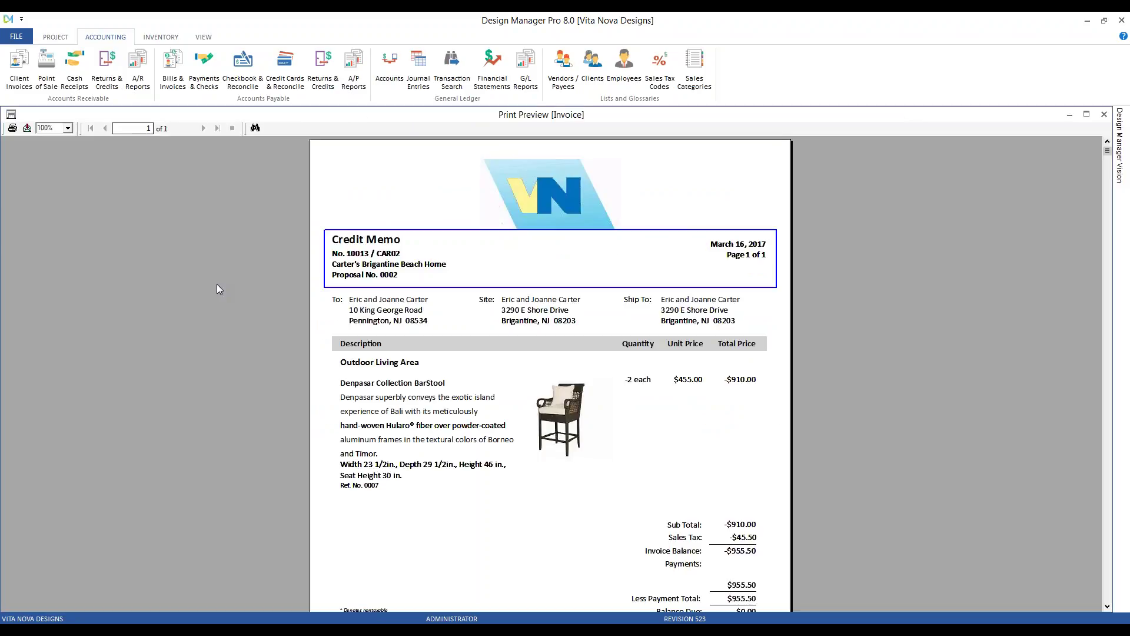
pyautogui.scroll(-2, 217, 284)
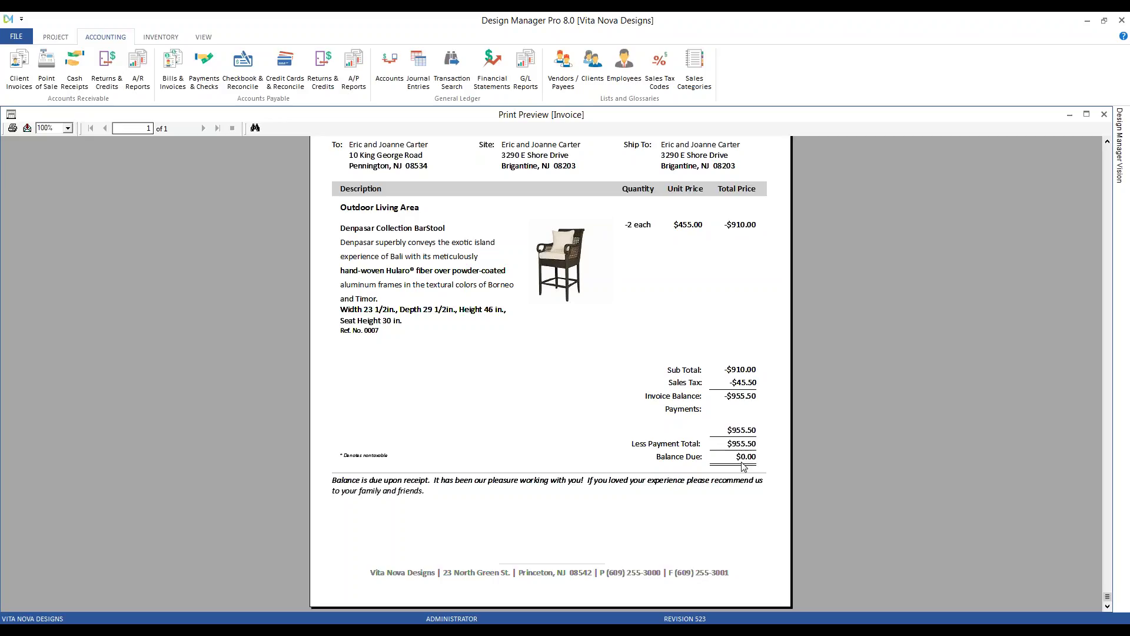
pyautogui.click(1104, 114)
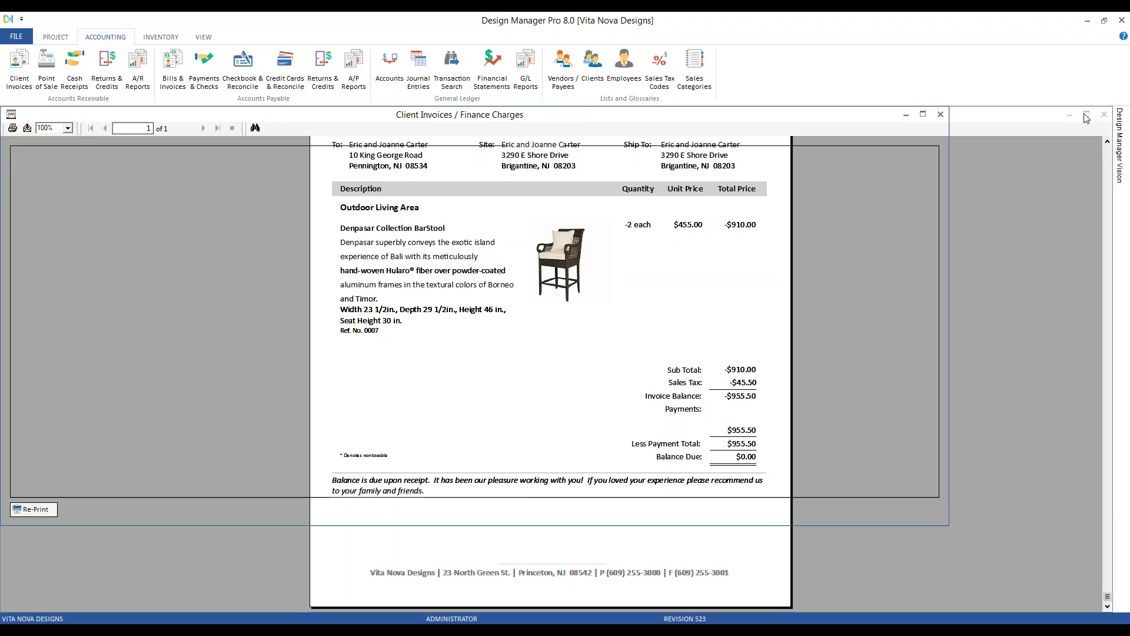
pyautogui.click(940, 115)
# Step: Check the project status of CAR02 and examine the "refund 2 barstools" retainer among its deposits and retainers
pyautogui.click(55, 37)
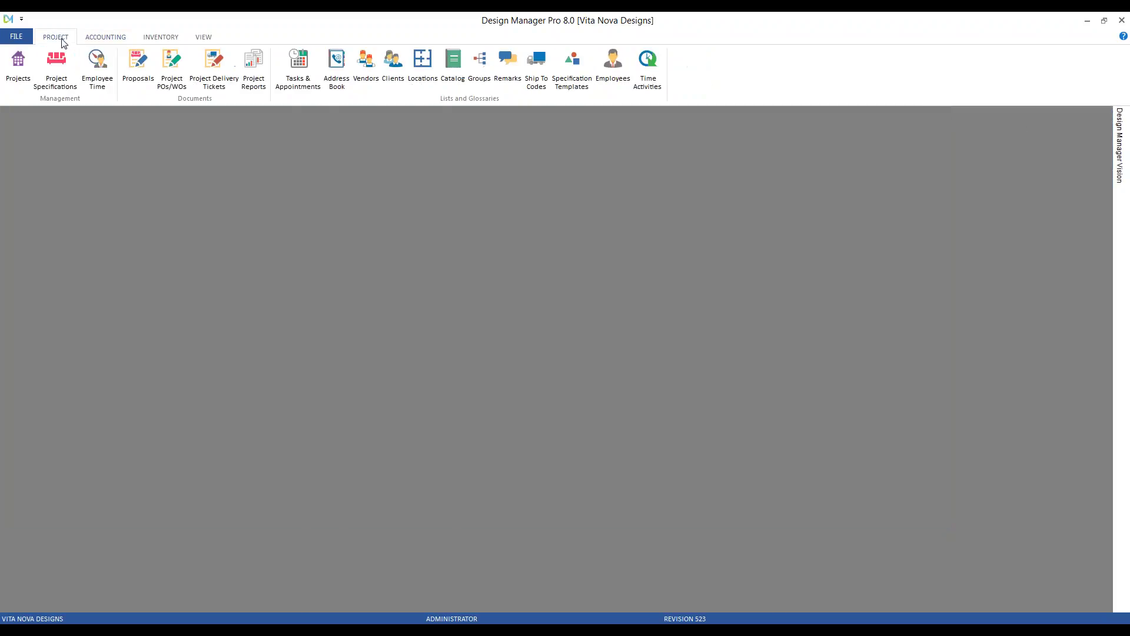
pyautogui.click(18, 67)
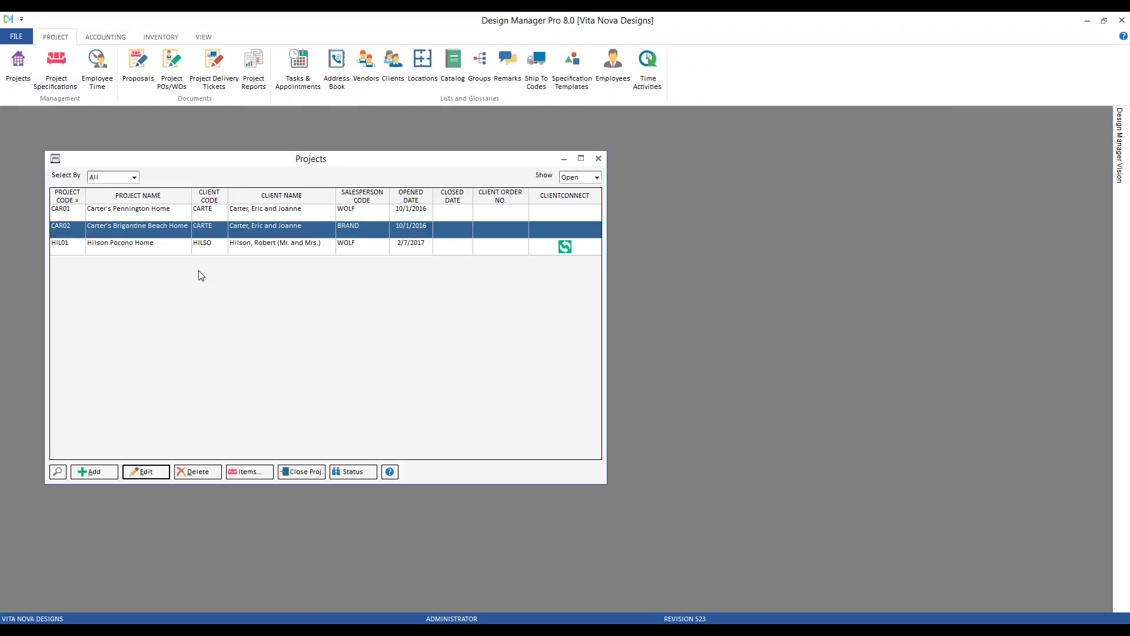
pyautogui.click(354, 471)
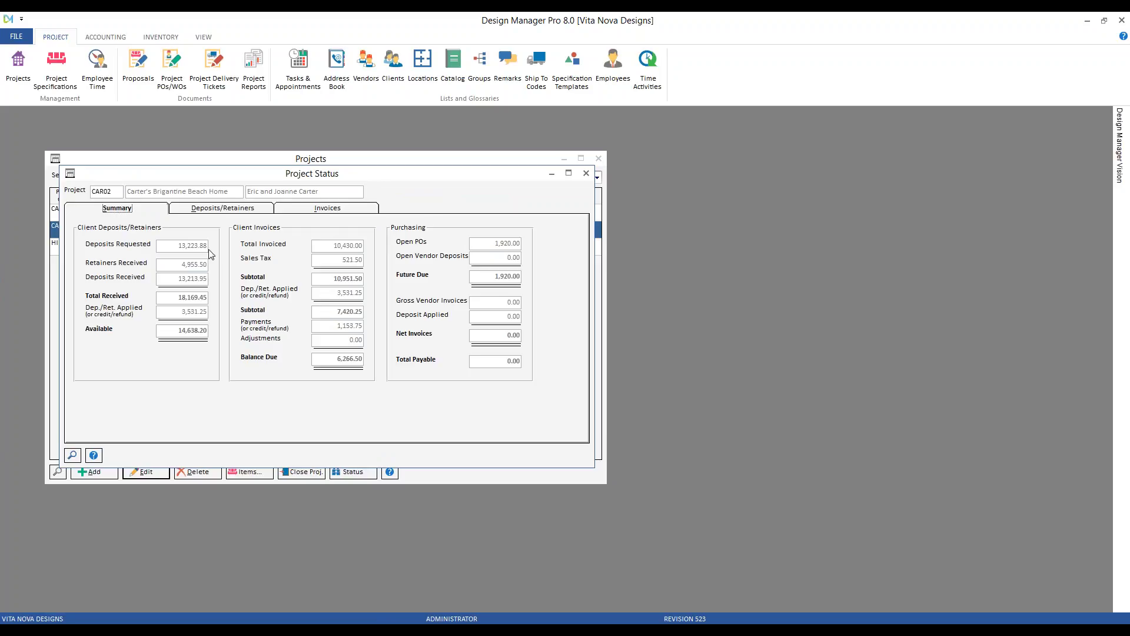
pyautogui.click(217, 209)
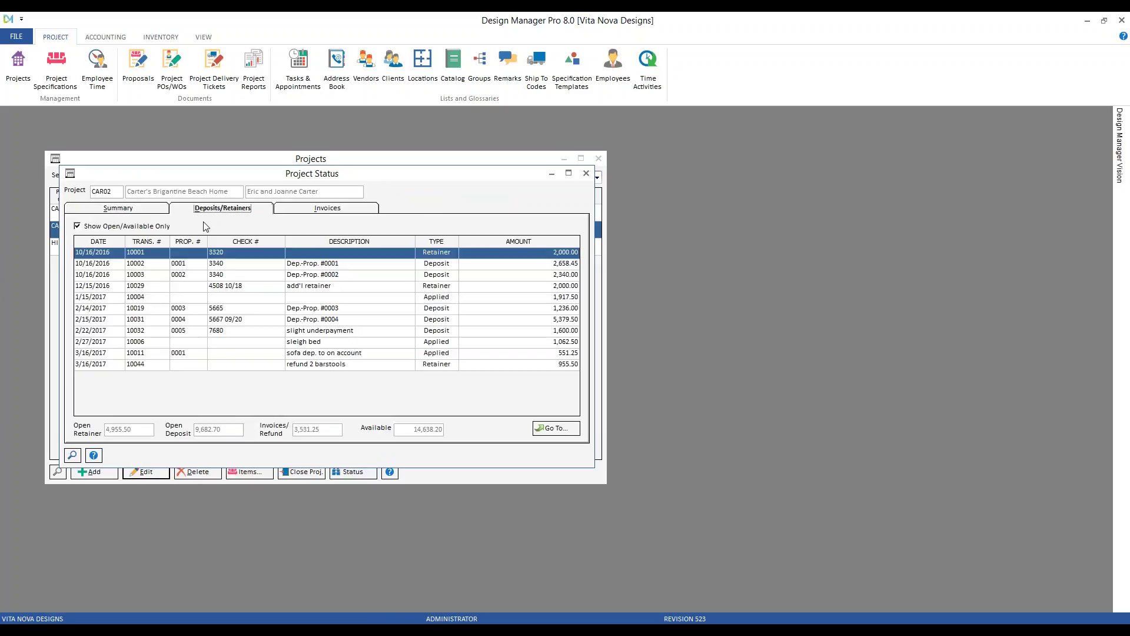
pyautogui.click(285, 365)
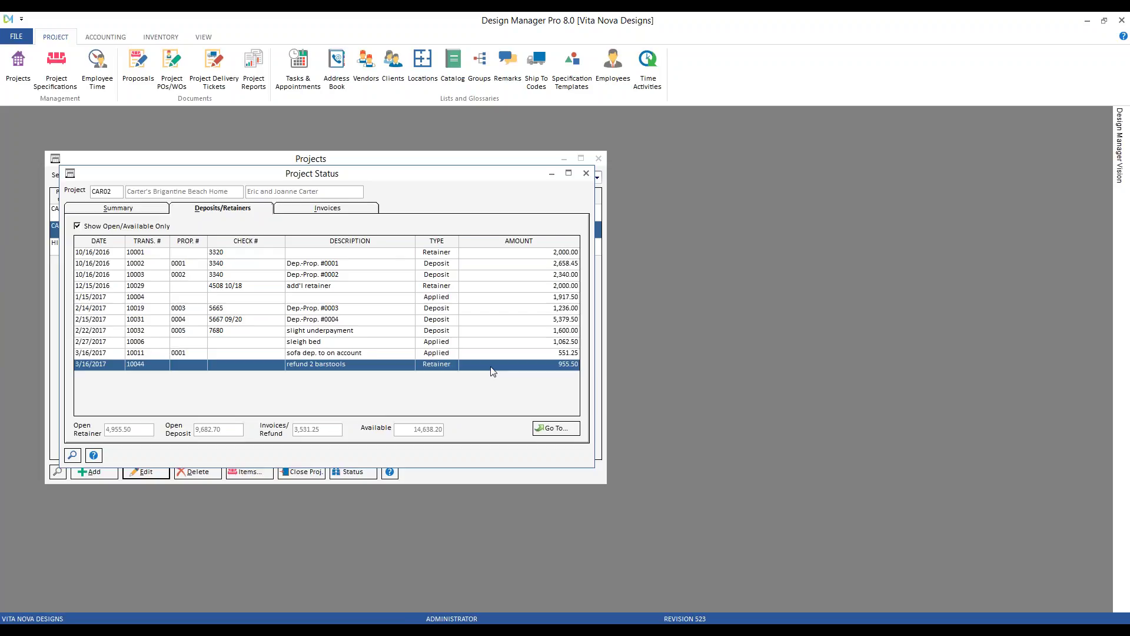
pyautogui.click(587, 173)
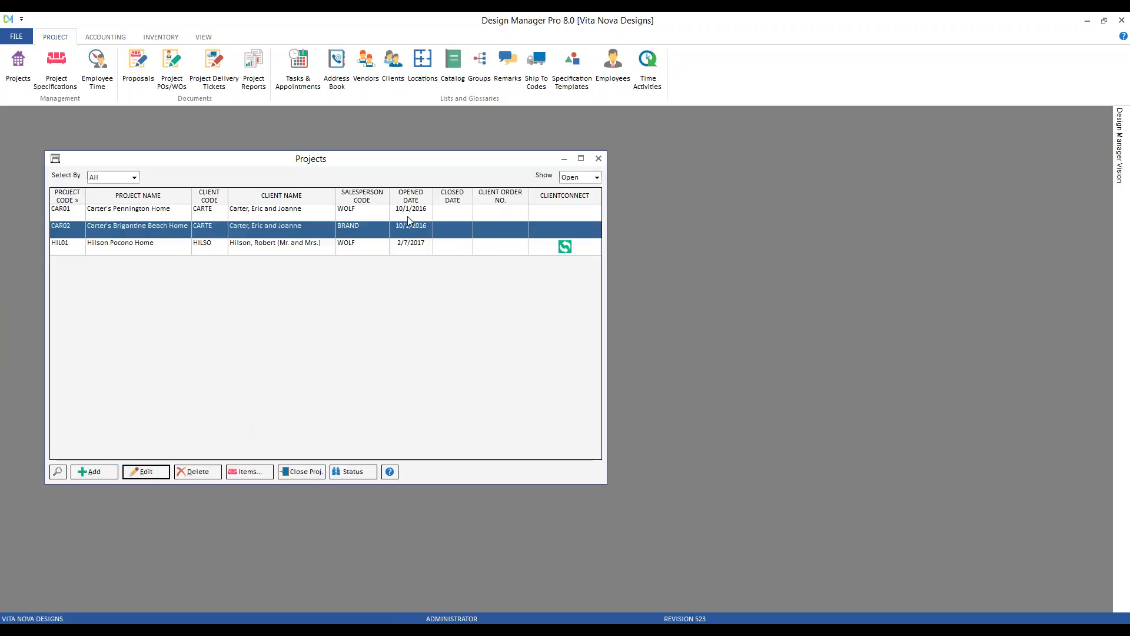